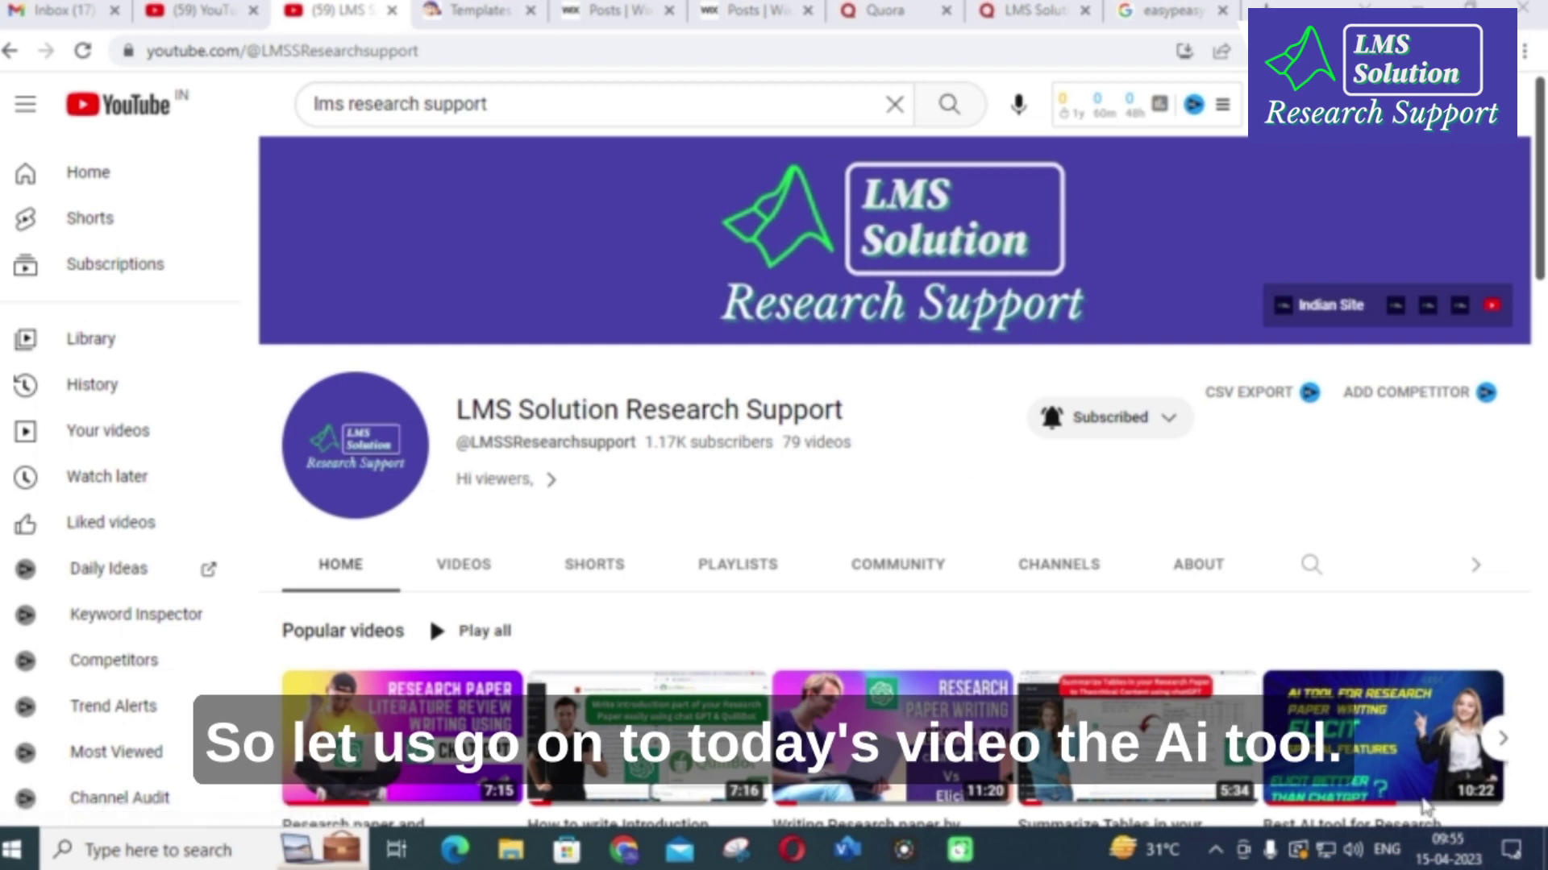
# Step: Open the Easy-Peasy.AI website from the Google results for easypeasy and go through its dashboard to the templates list
pyautogui.hotkey('ctrl', '9')
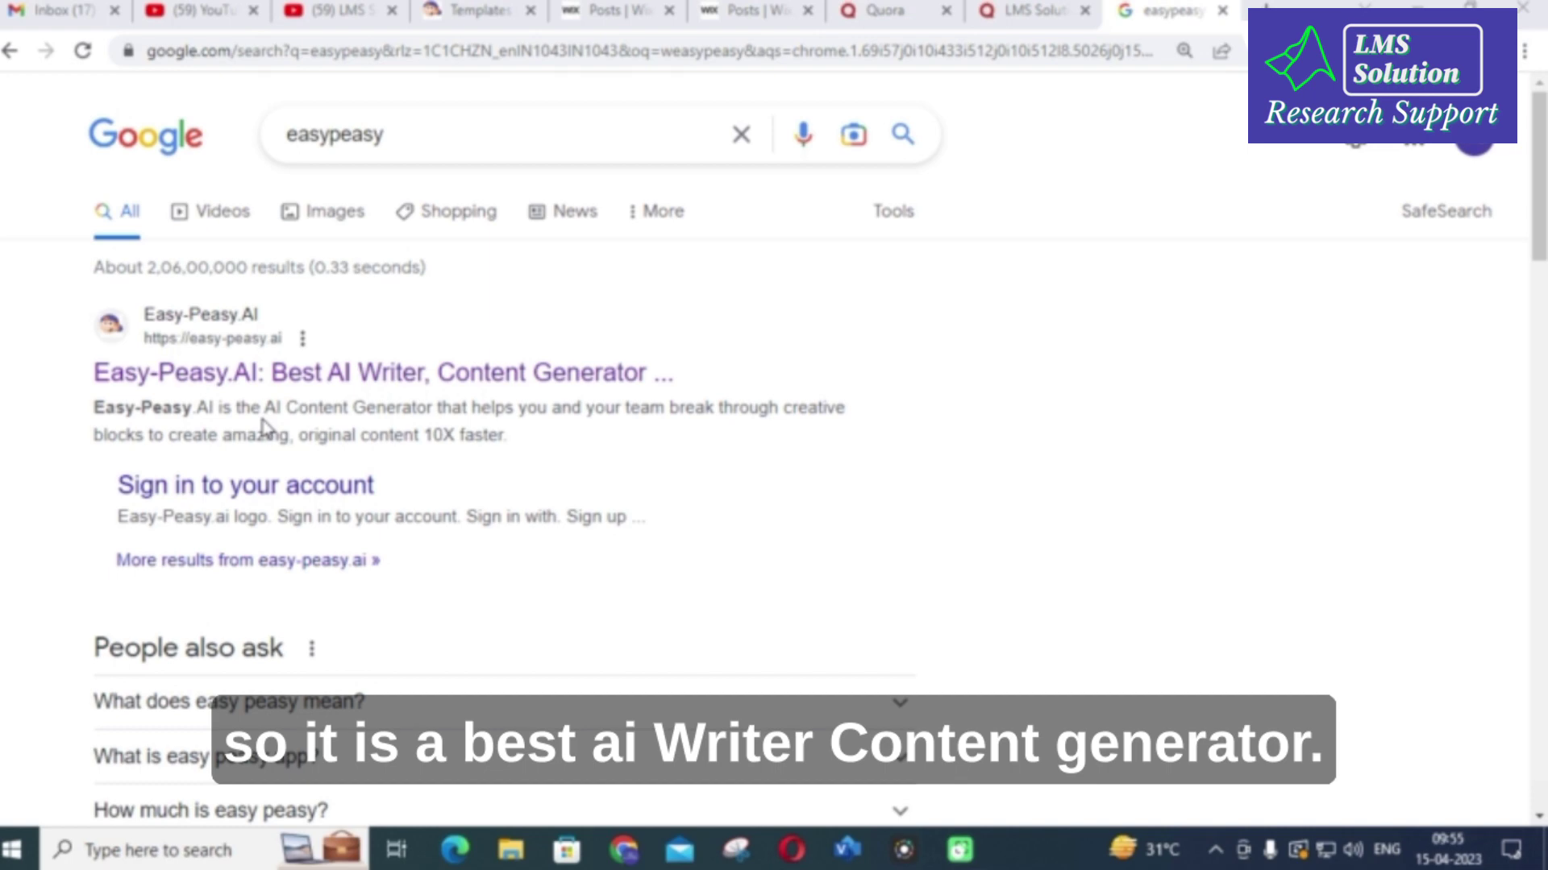
pyautogui.click(282, 375)
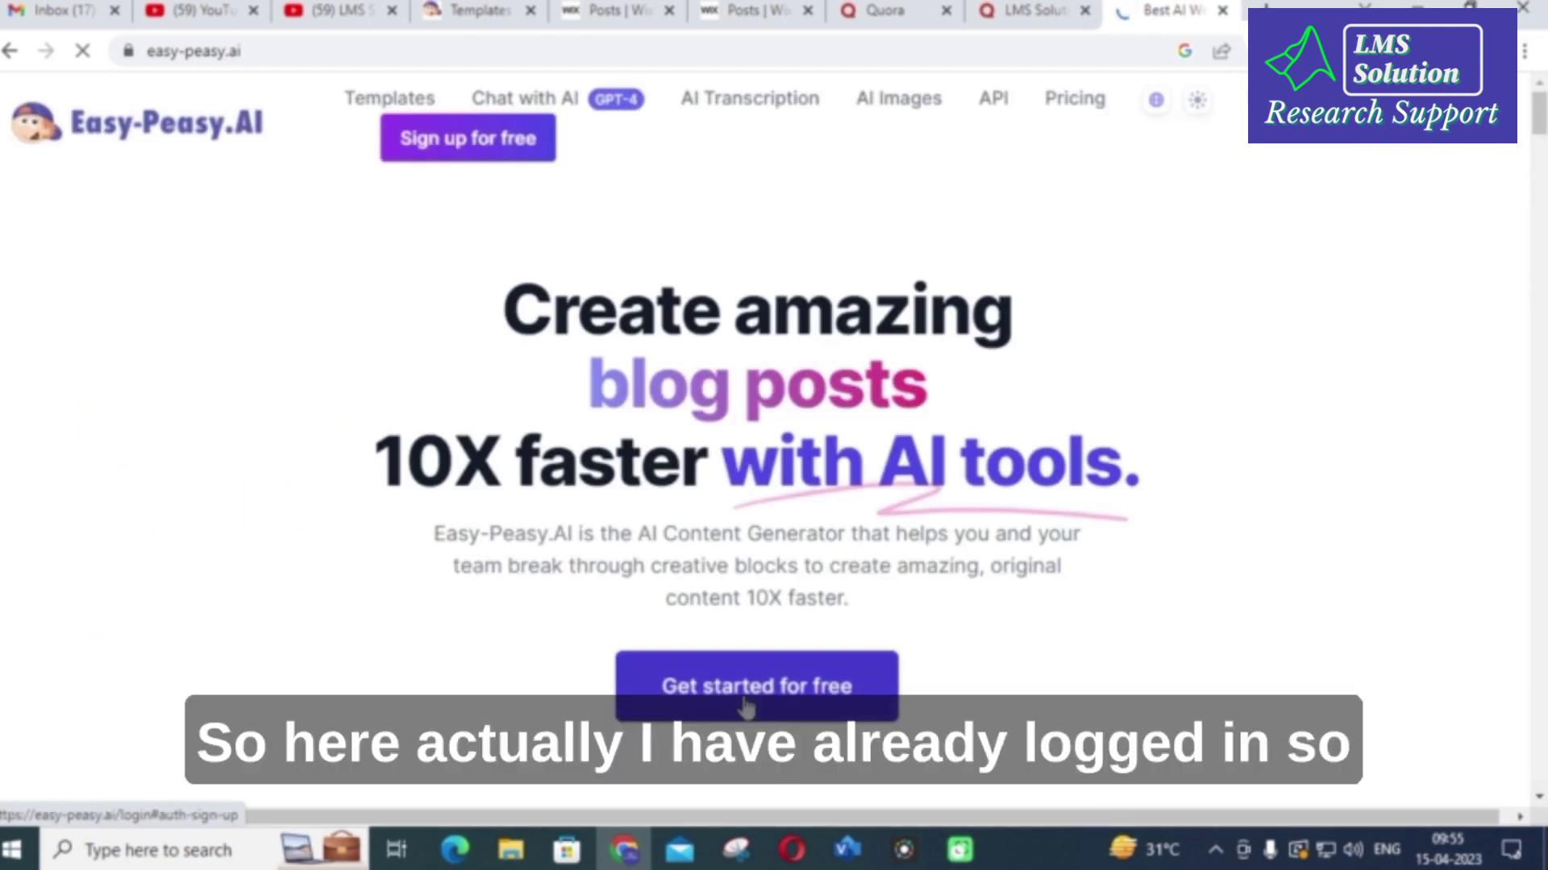
pyautogui.click(742, 702)
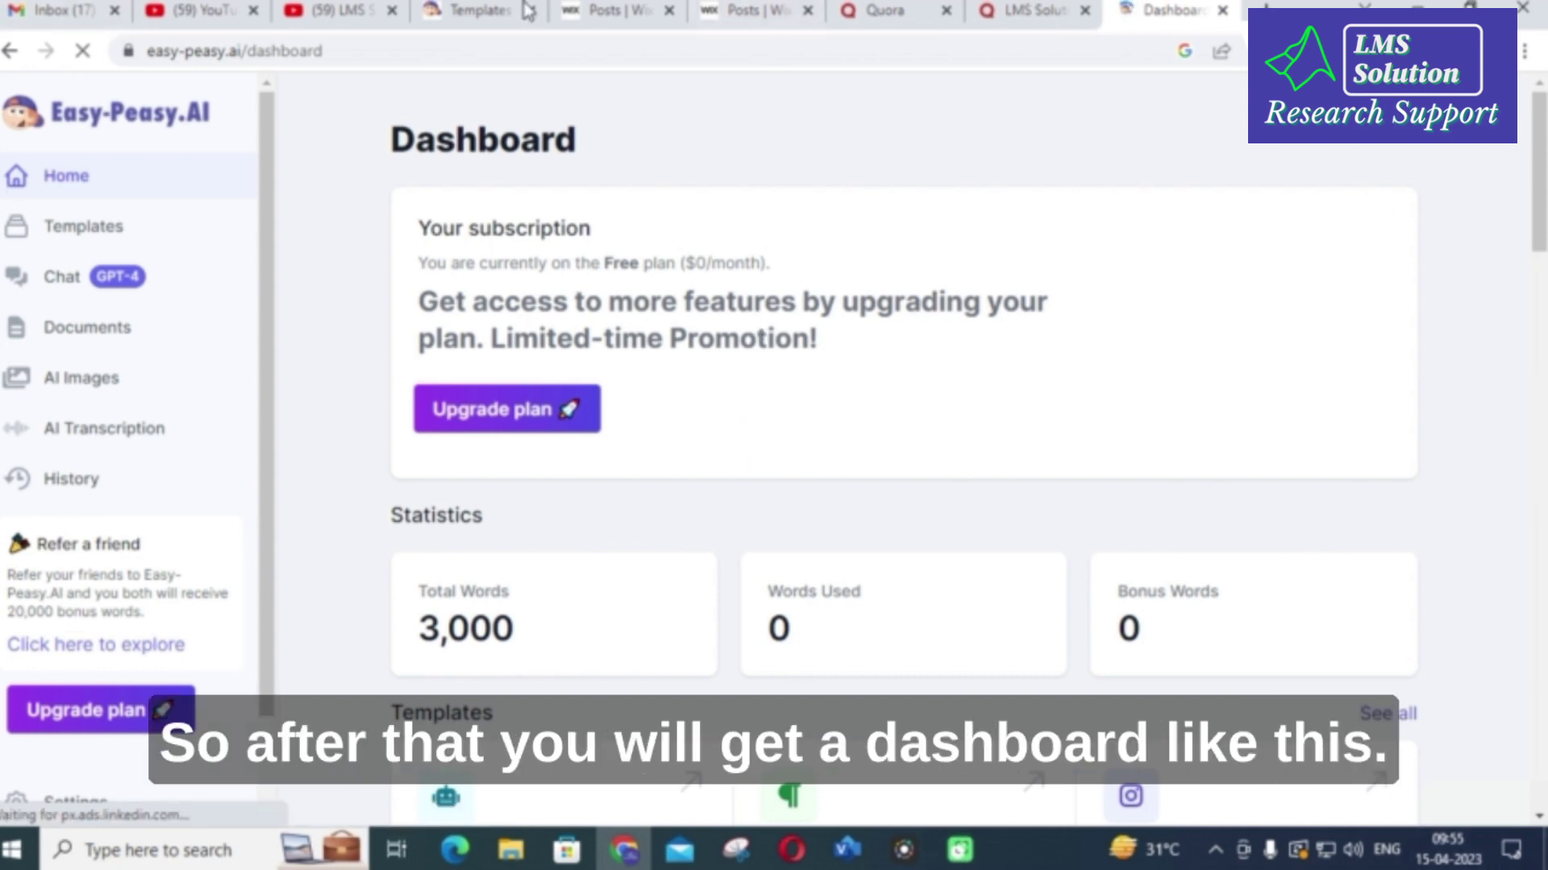
pyautogui.scroll(-2, 80, 387)
pyautogui.scroll(2, 92, 375)
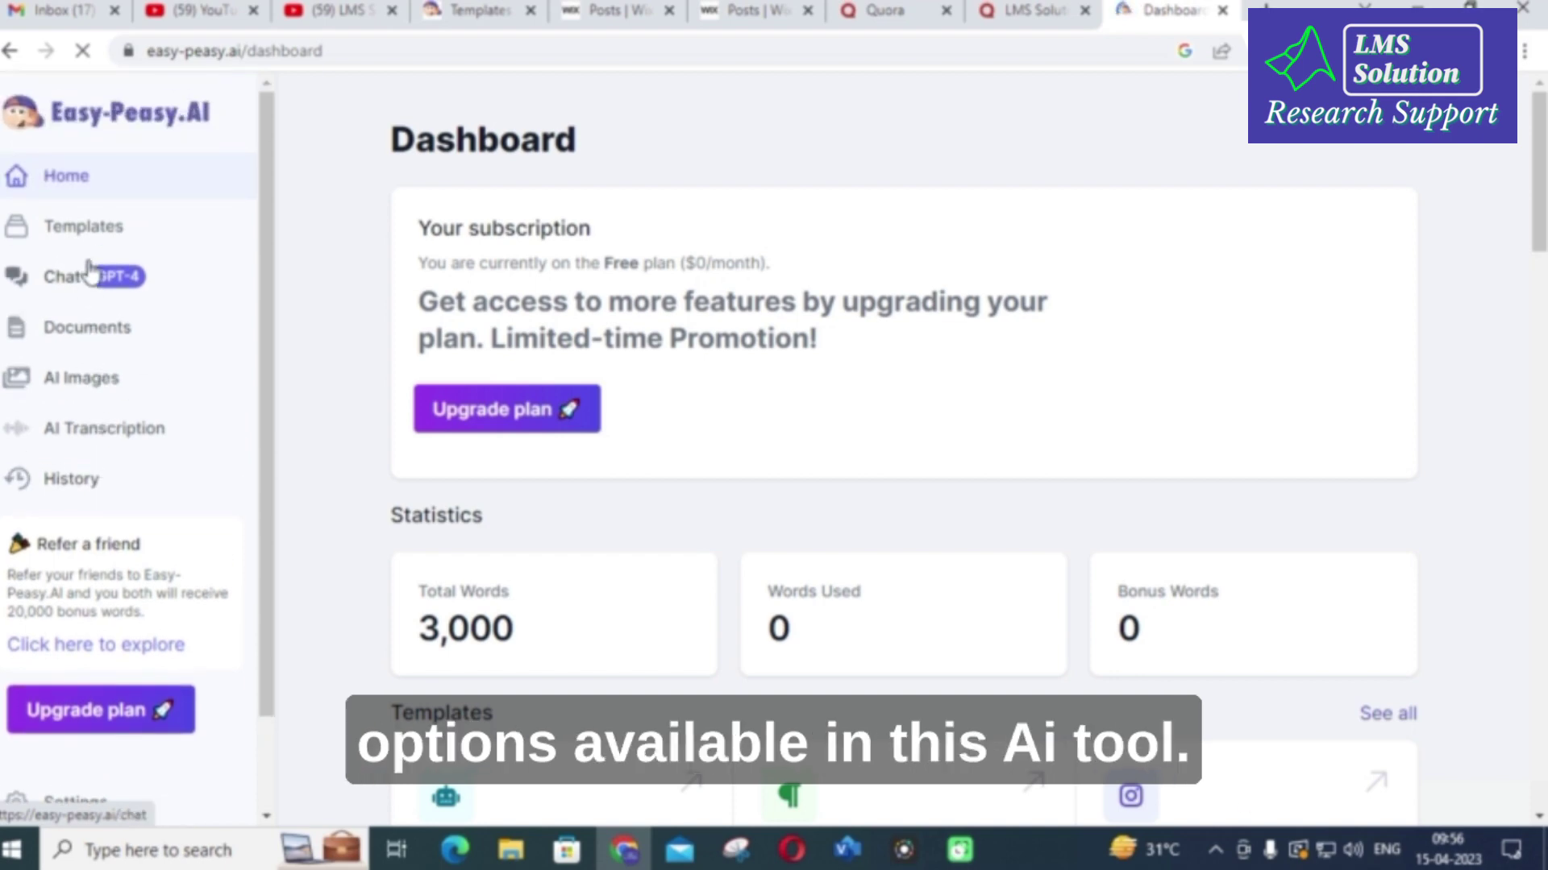
pyautogui.click(72, 228)
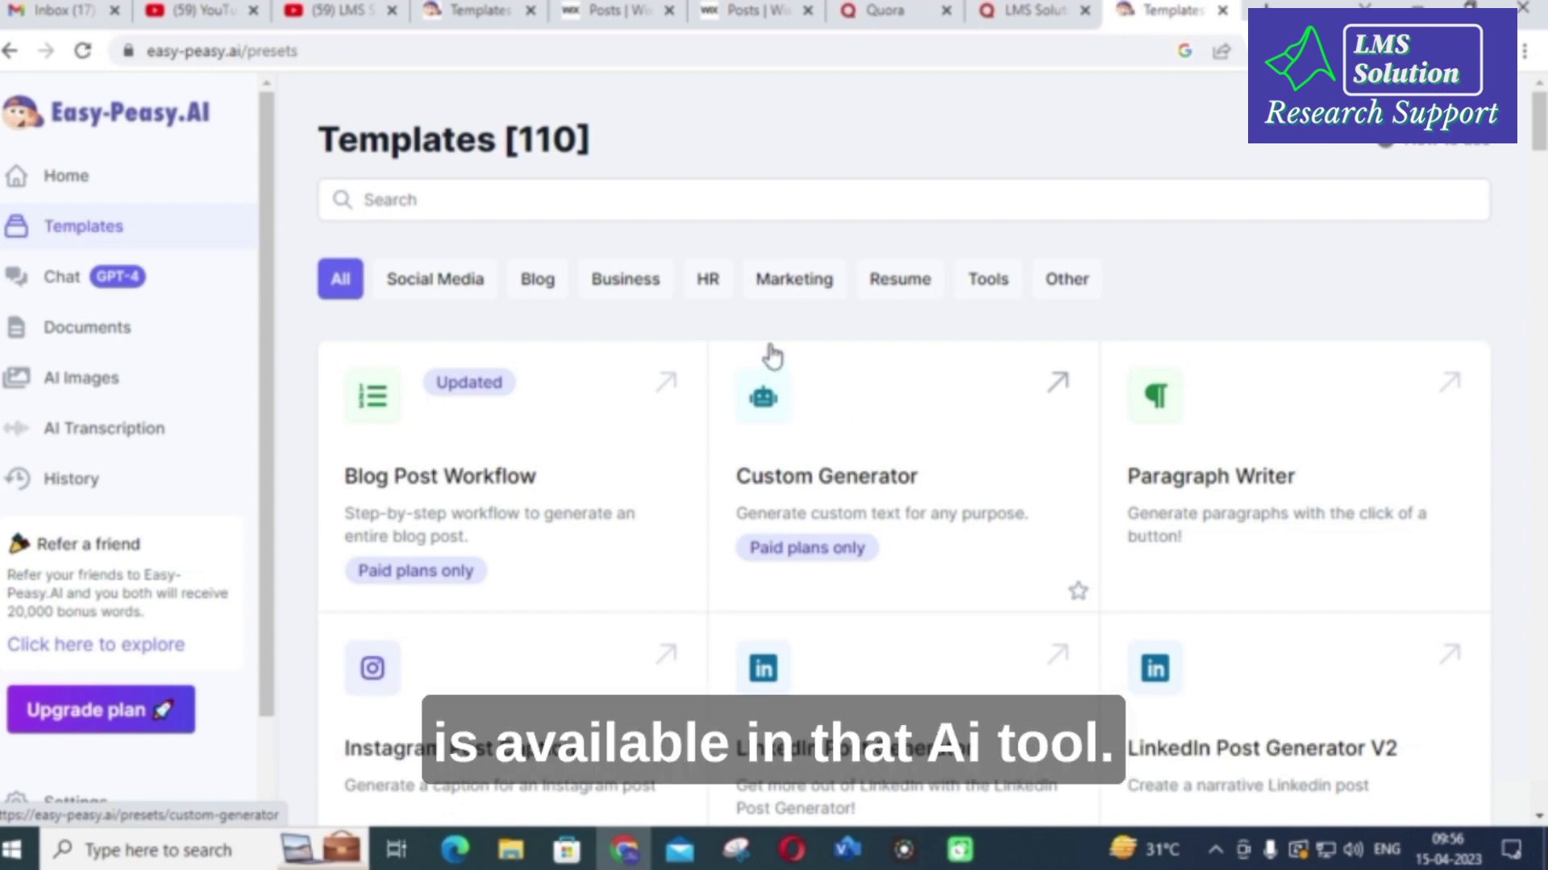
# Step: Examine the templates for blog posts, LinkedIn and Instagram posts, marketing frameworks, content rewriting, summarizing and grammar correction
pyautogui.scroll(-2, 766, 358)
pyautogui.scroll(-2, 684, 293)
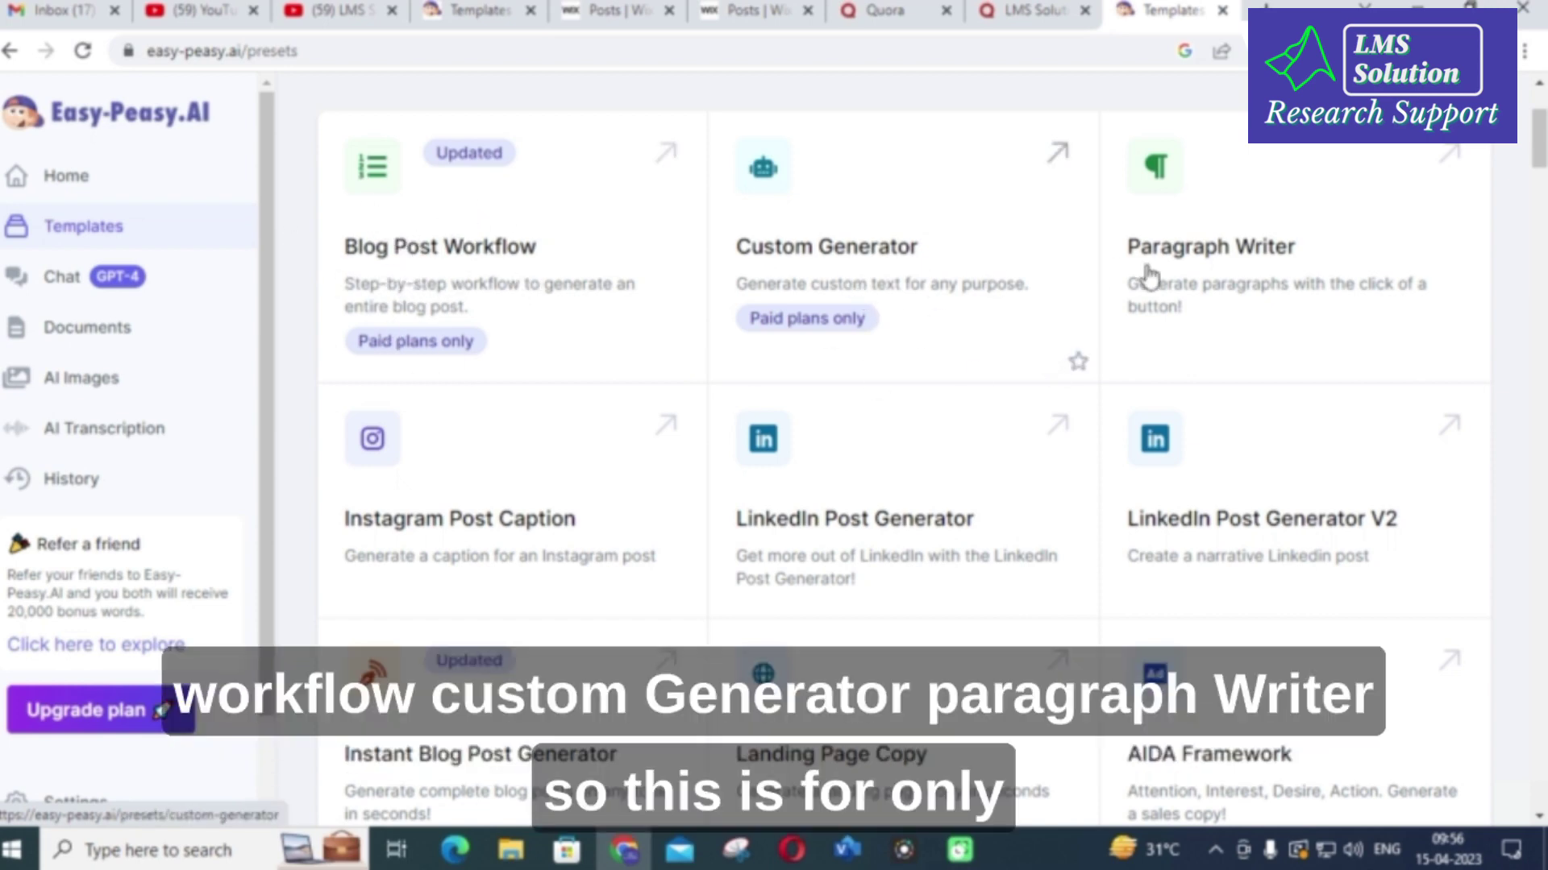
pyautogui.scroll(-1, 1238, 292)
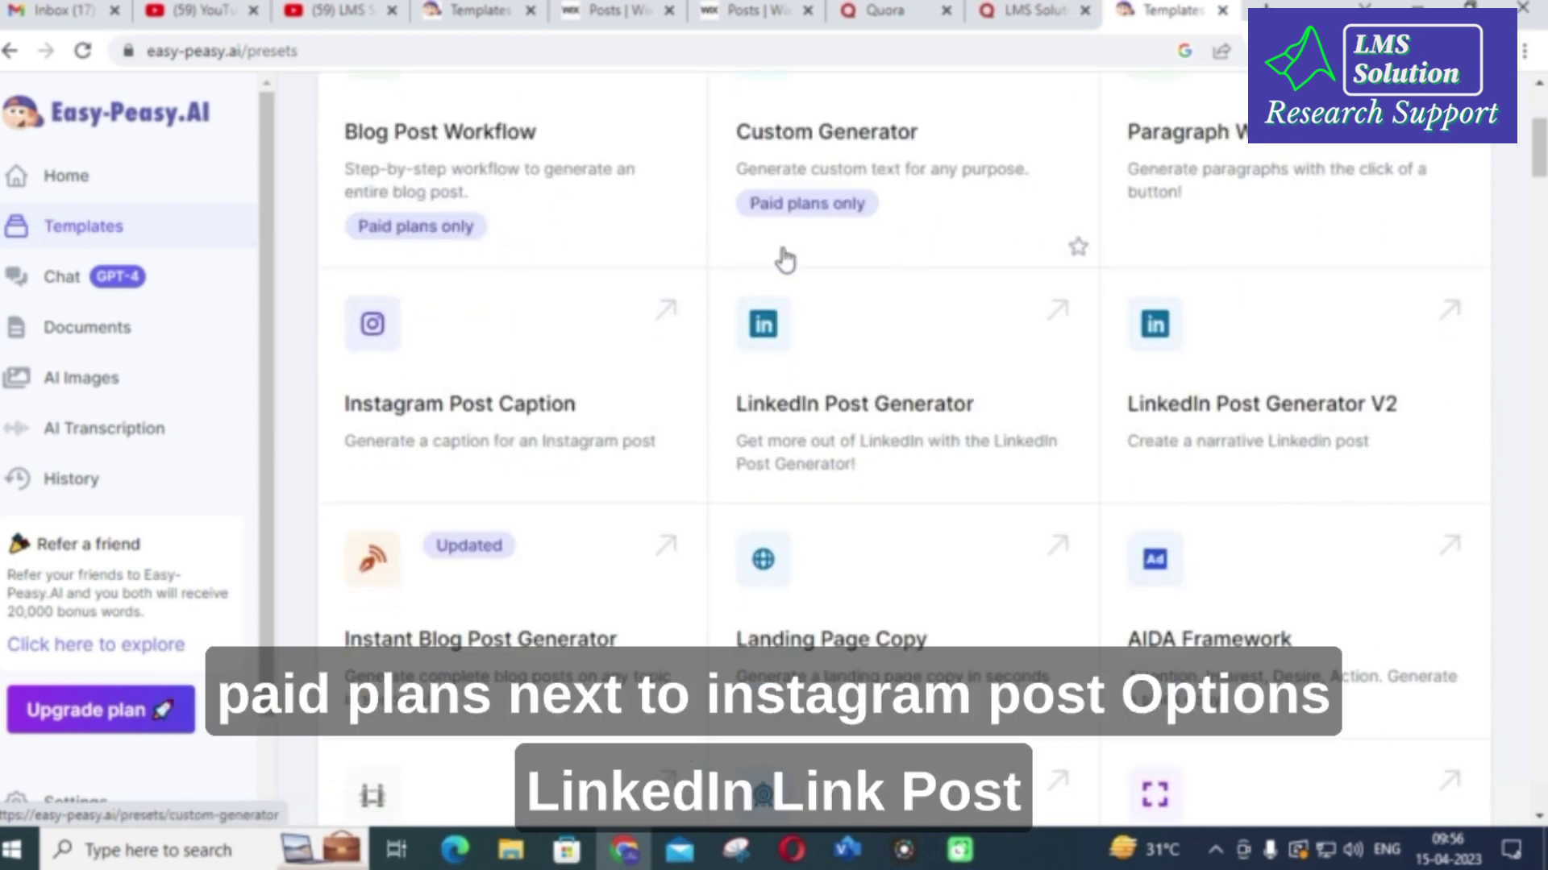
pyautogui.scroll(-1, 573, 252)
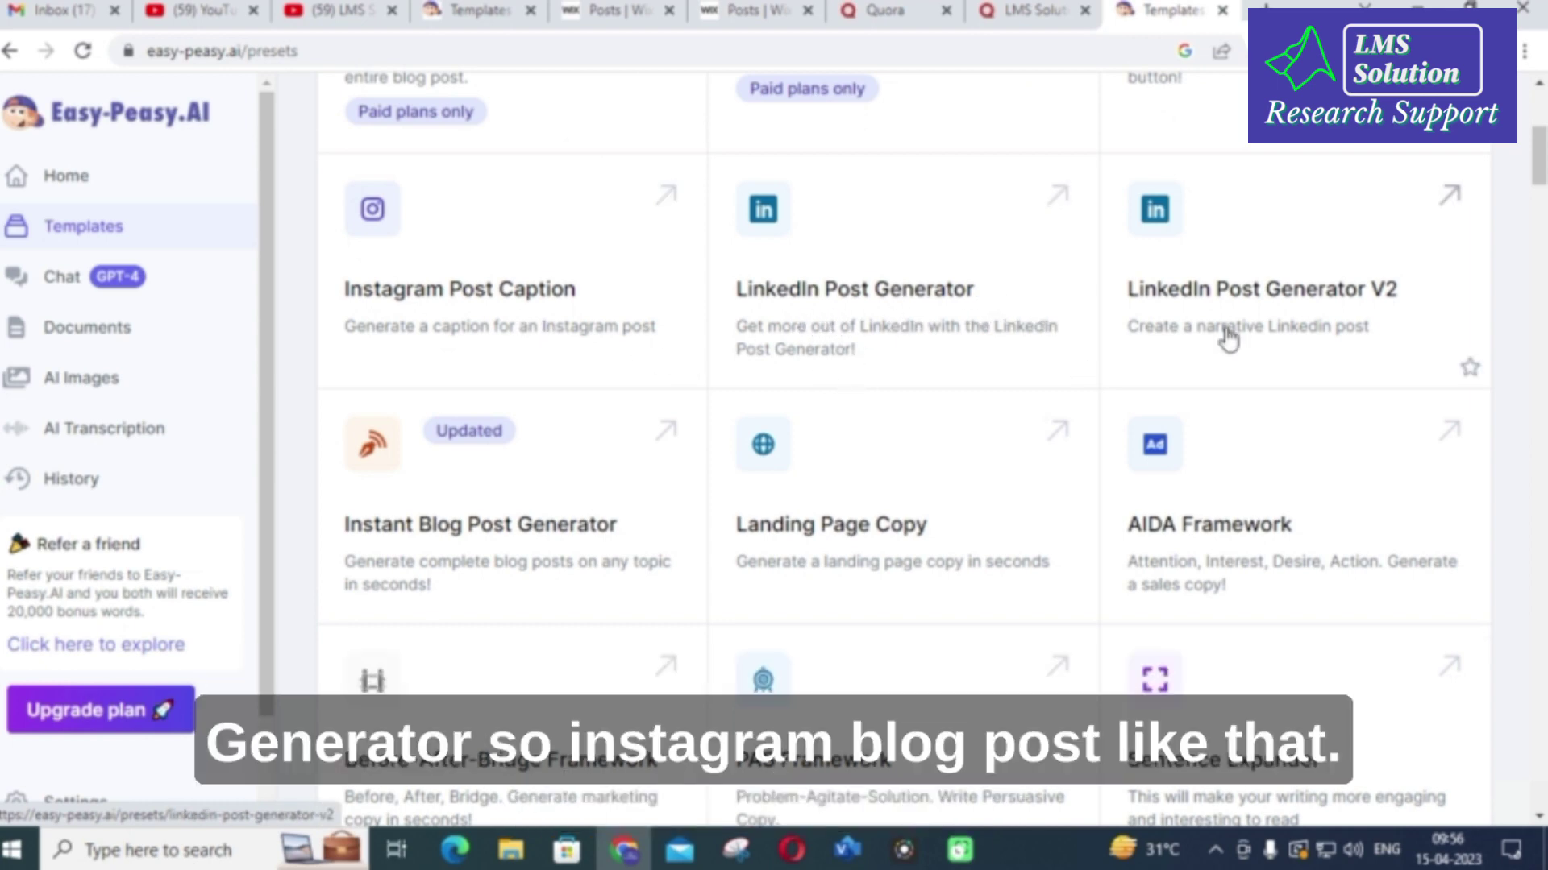
pyautogui.scroll(-2, 518, 312)
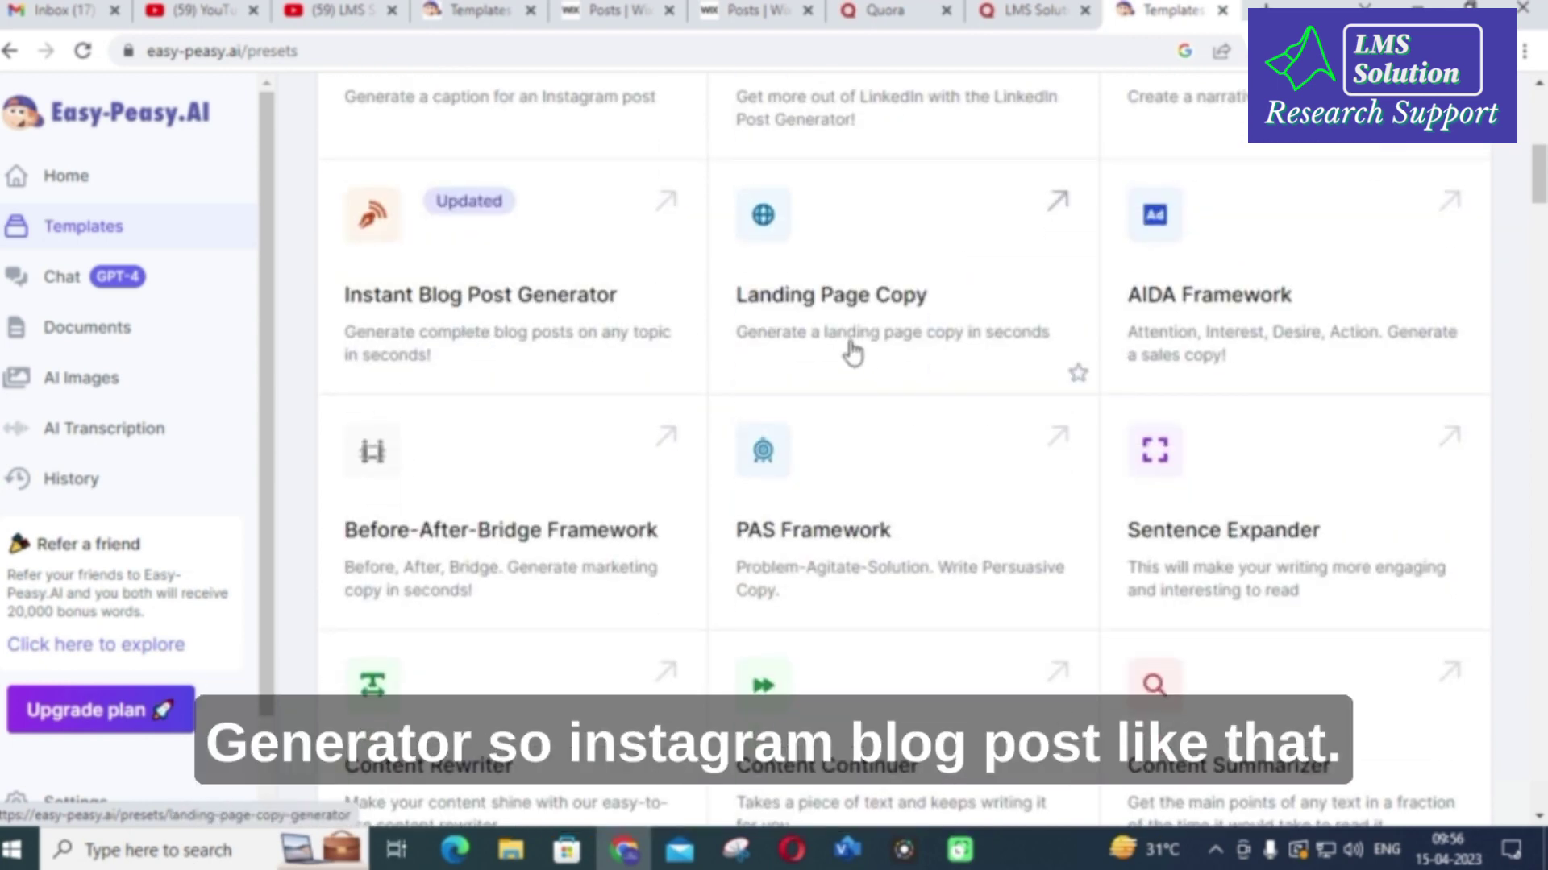
pyautogui.scroll(-2, 577, 399)
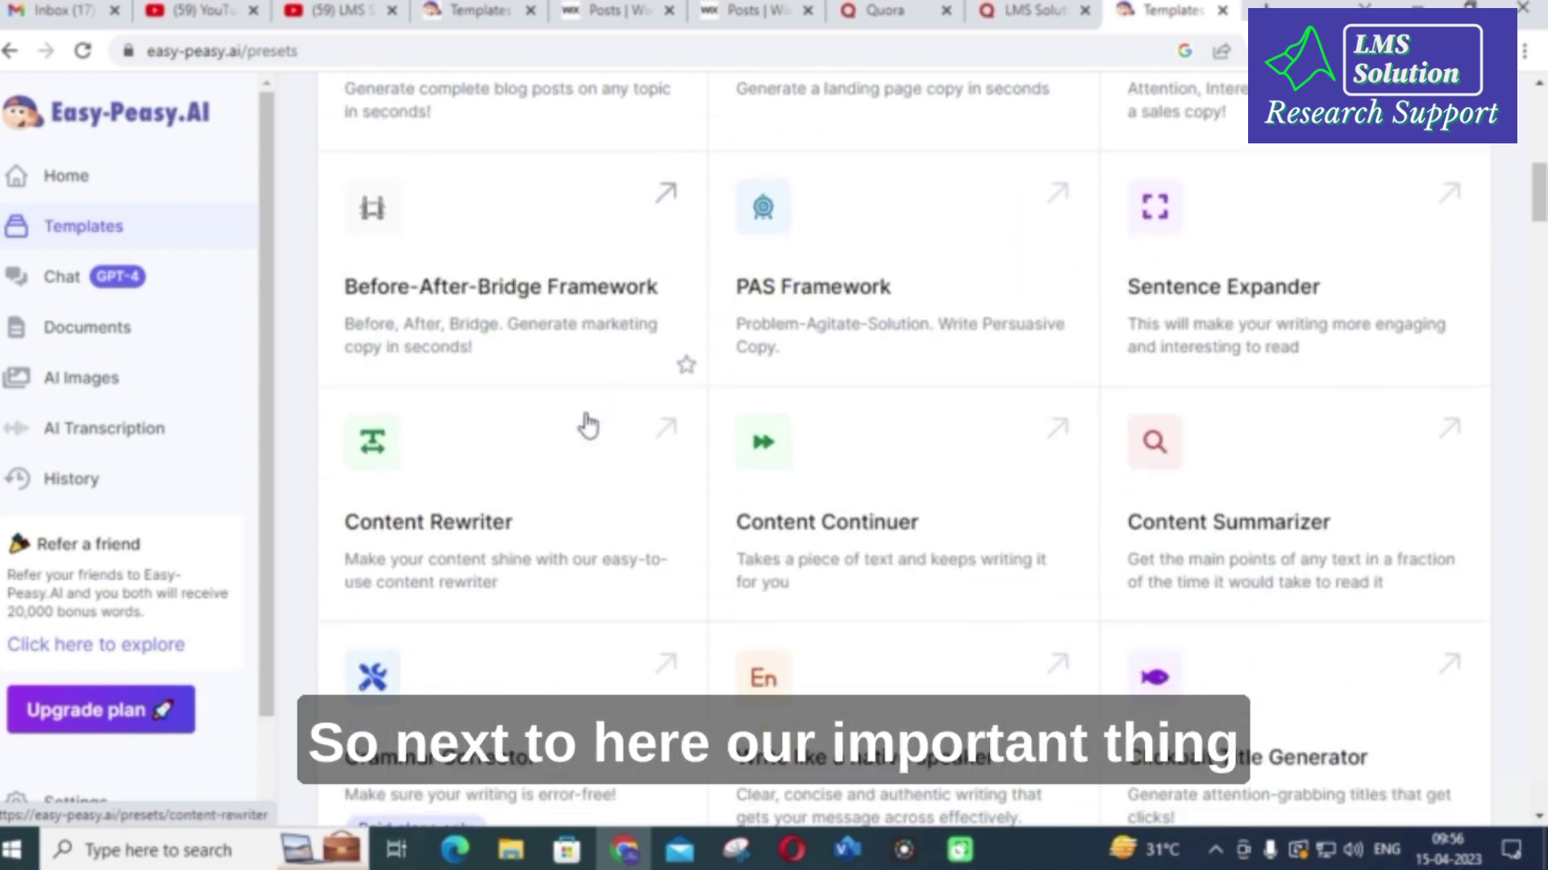
pyautogui.scroll(-1, 588, 426)
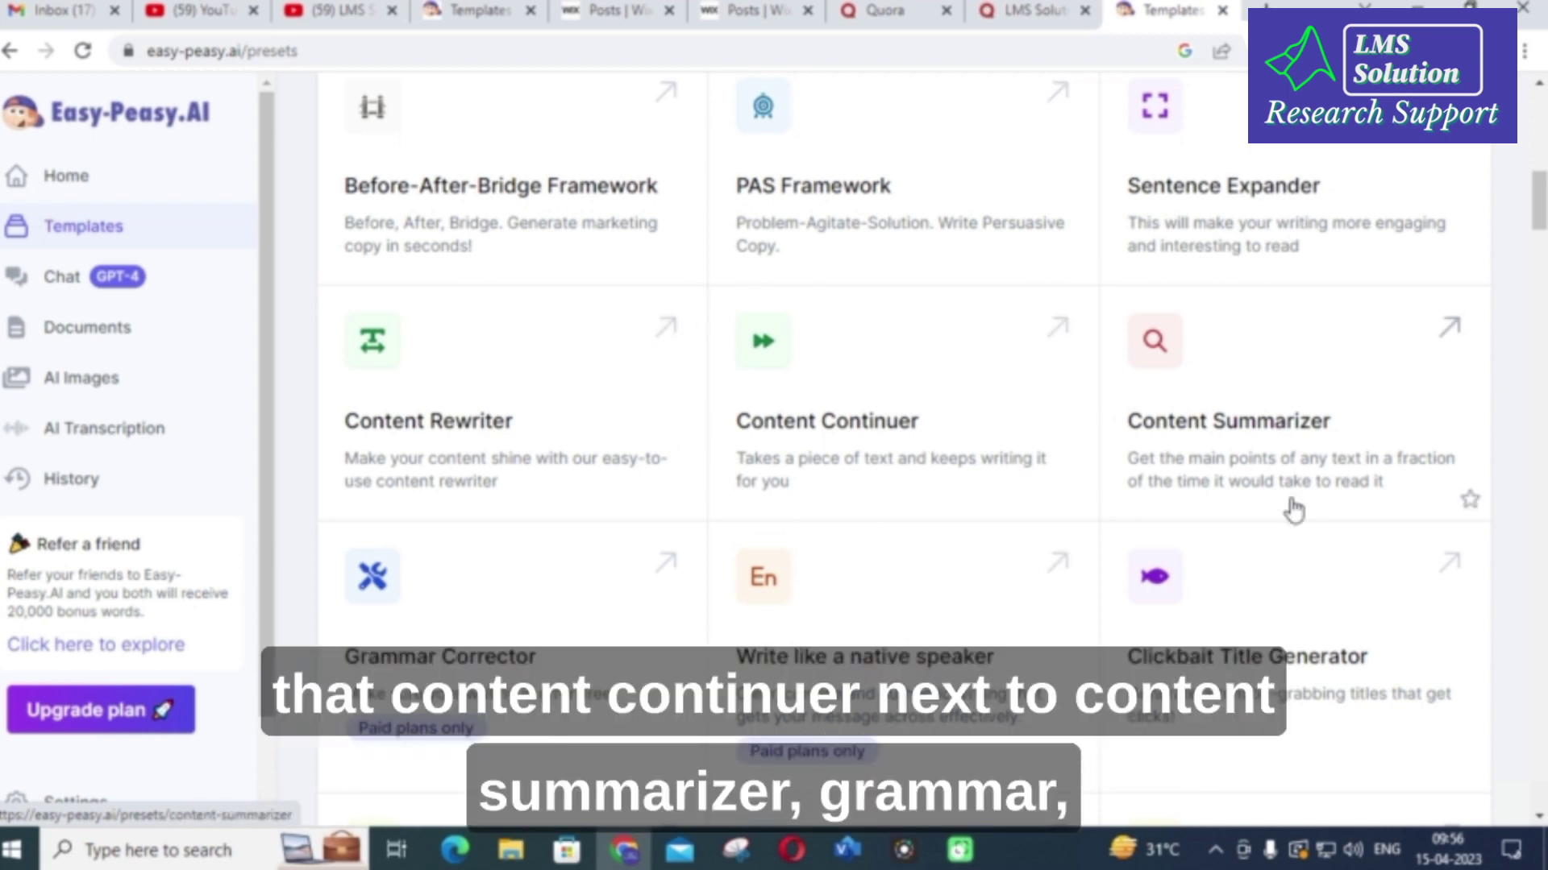
pyautogui.scroll(-1, 1209, 450)
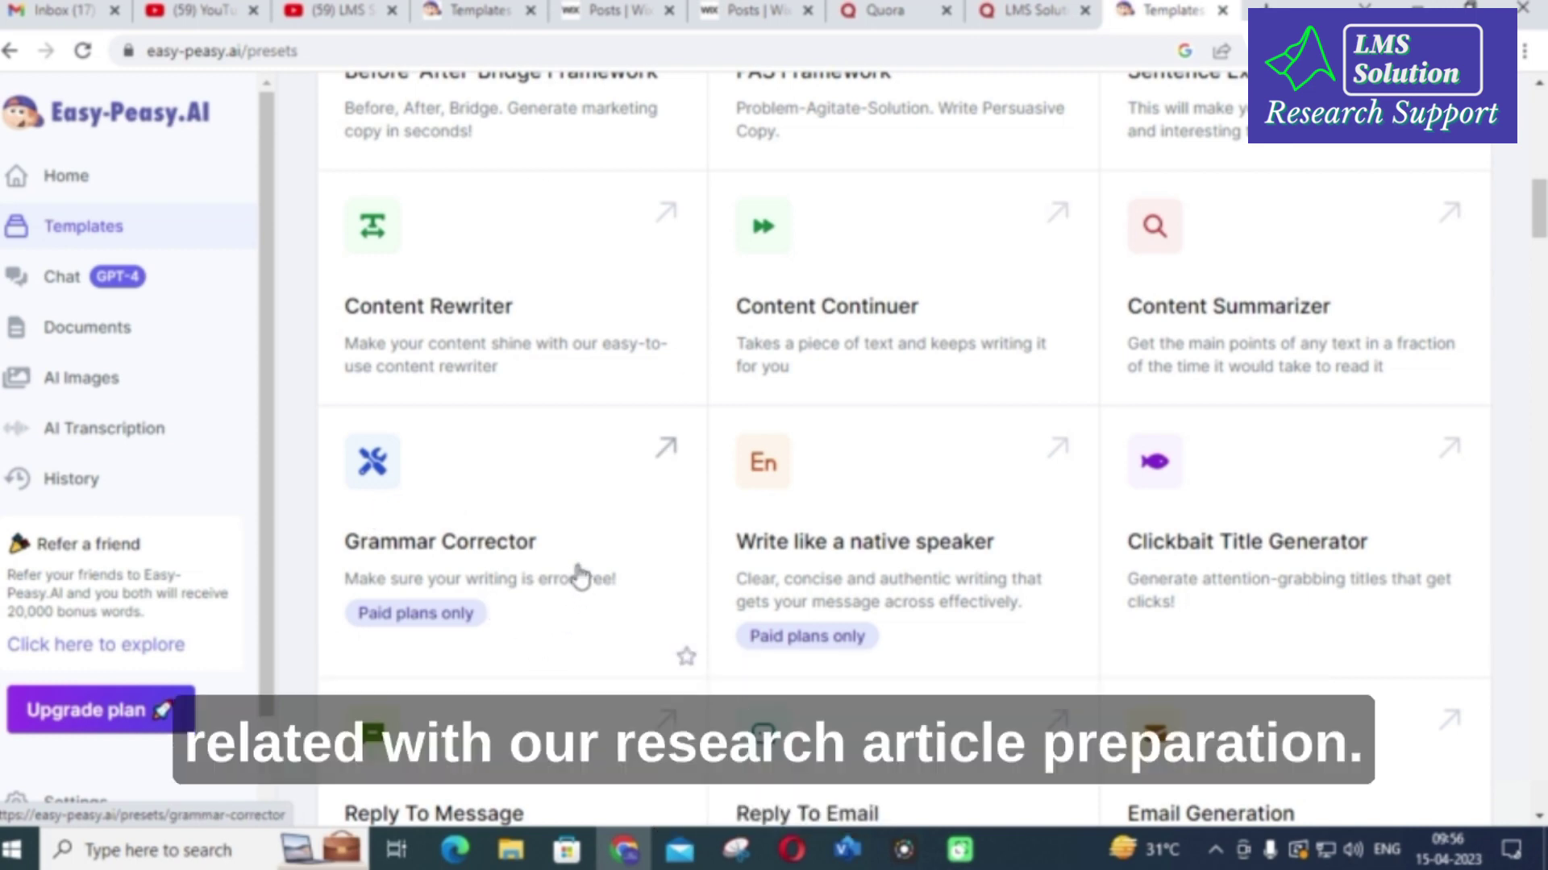
pyautogui.scroll(-2, 573, 532)
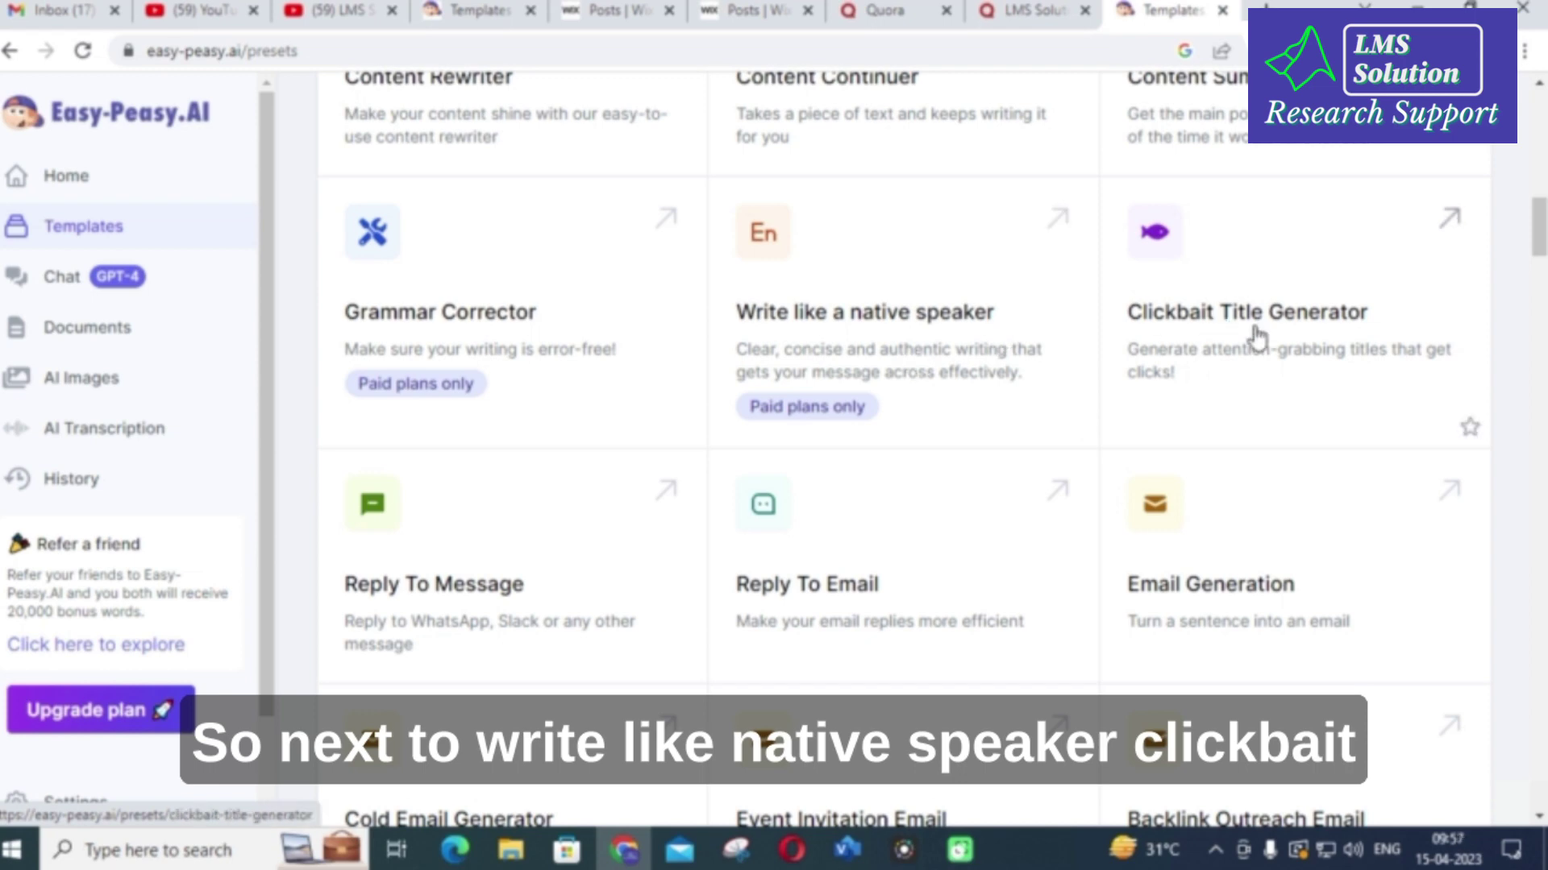
# Step: Look through the templates for message replies, emails, personal statements, resumes, LinkedIn profiles, reviews and Amazon product descriptions
pyautogui.scroll(-2, 897, 369)
pyautogui.scroll(-1, 796, 407)
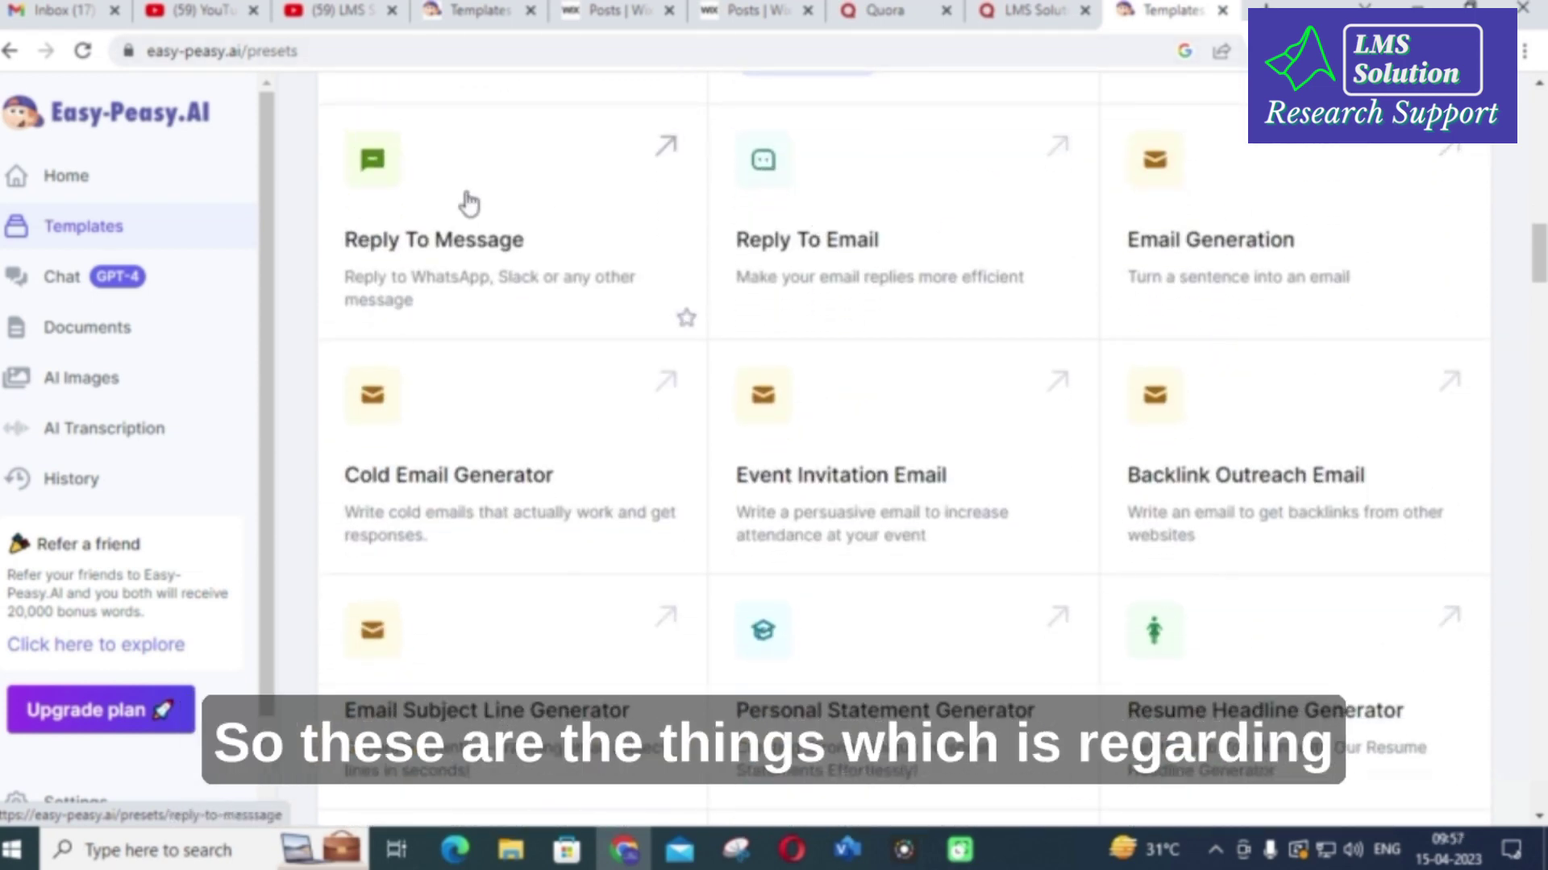
pyautogui.scroll(-1, 1051, 342)
pyautogui.scroll(-2, 967, 345)
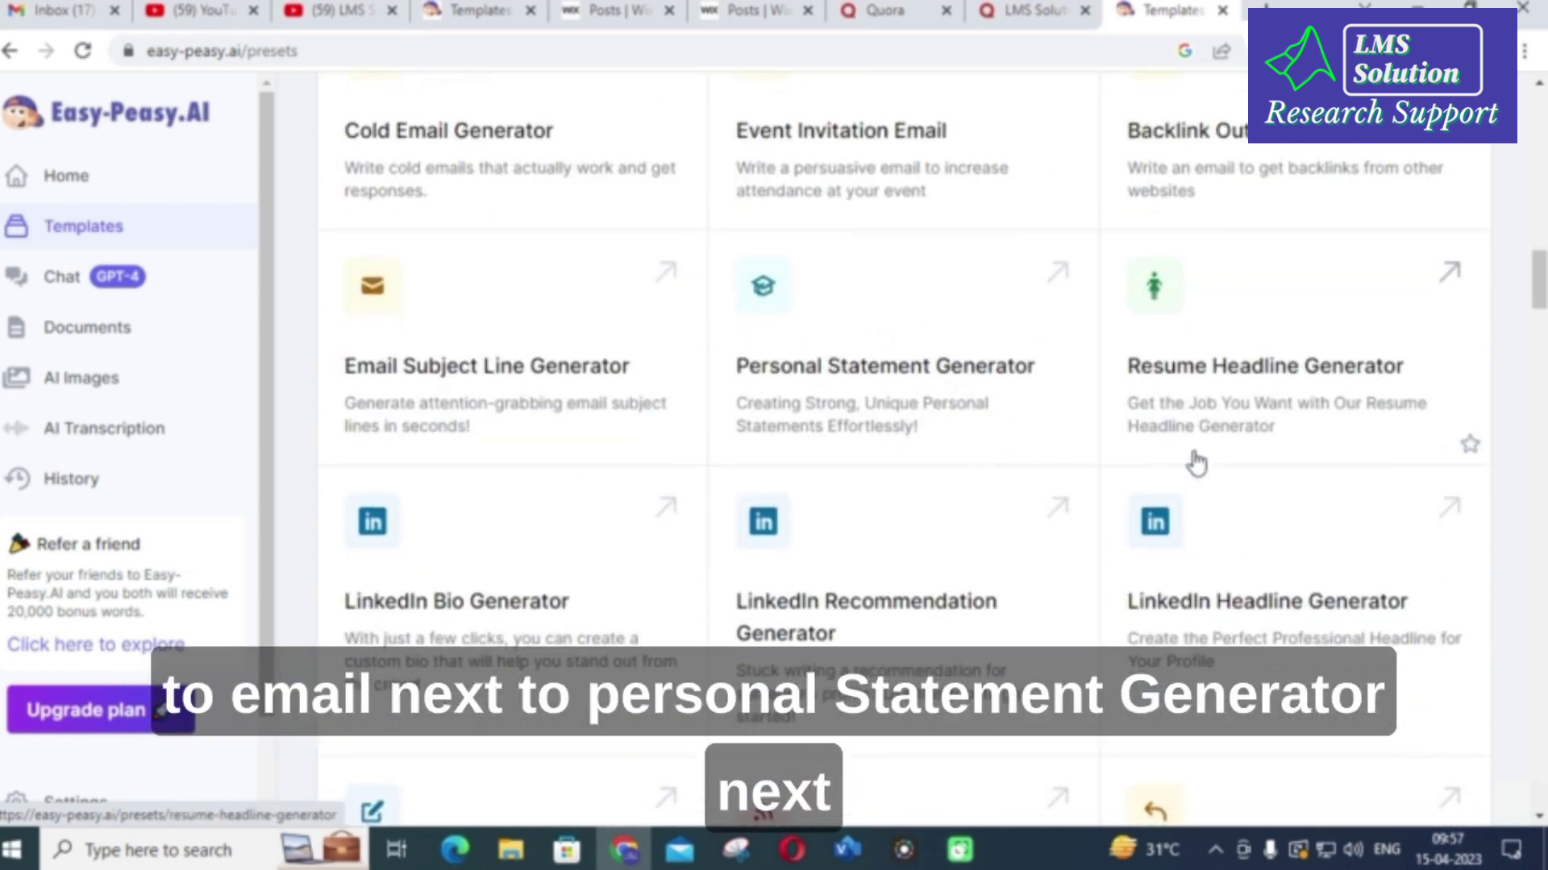
pyautogui.scroll(-3, 777, 465)
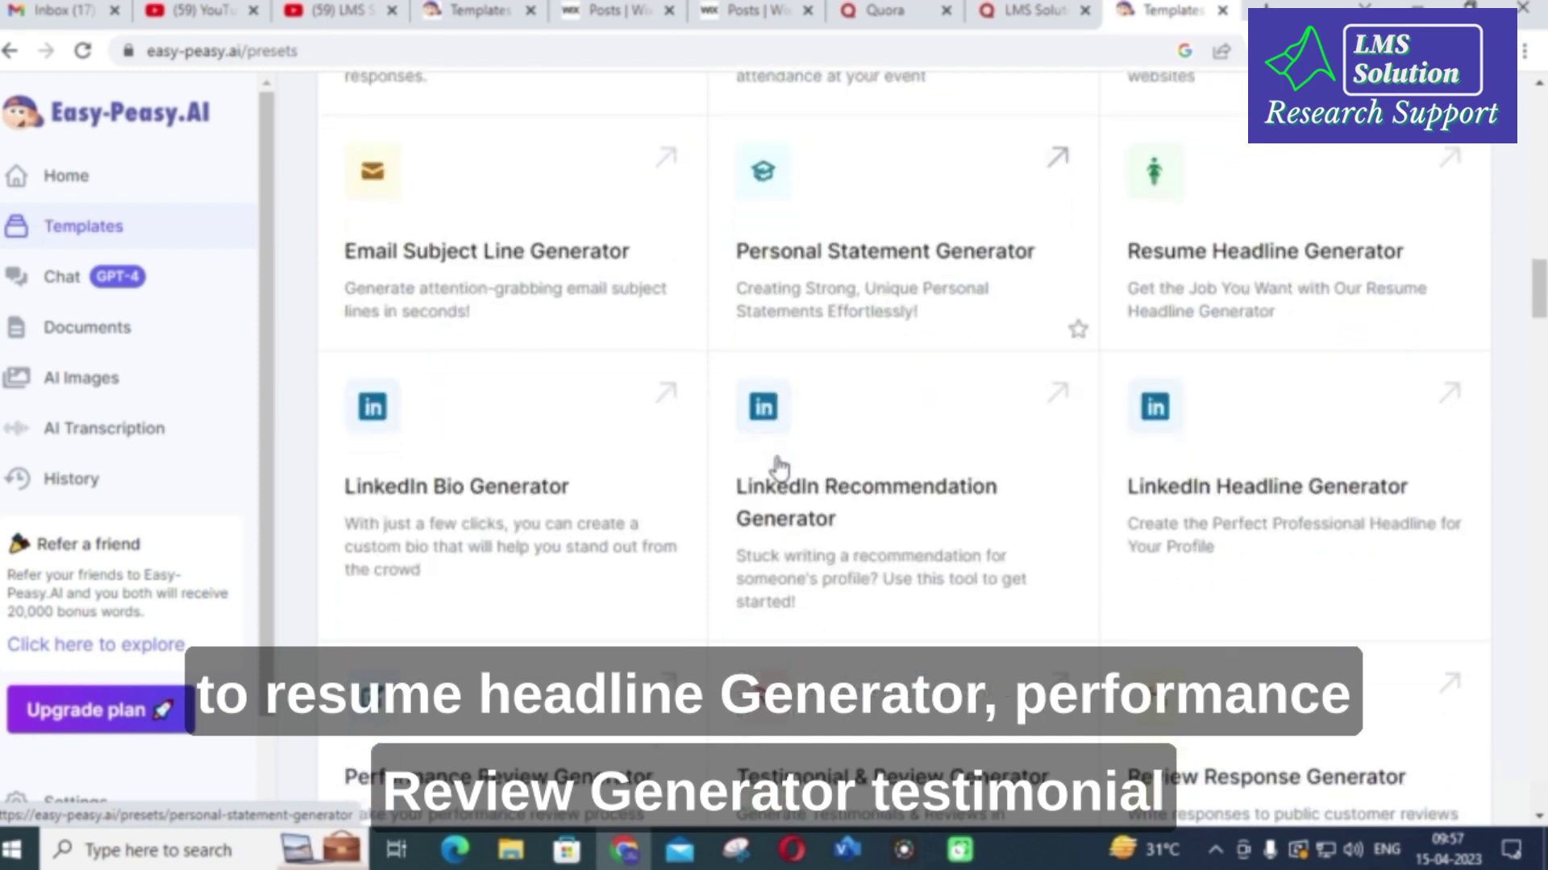
pyautogui.scroll(-2, 777, 467)
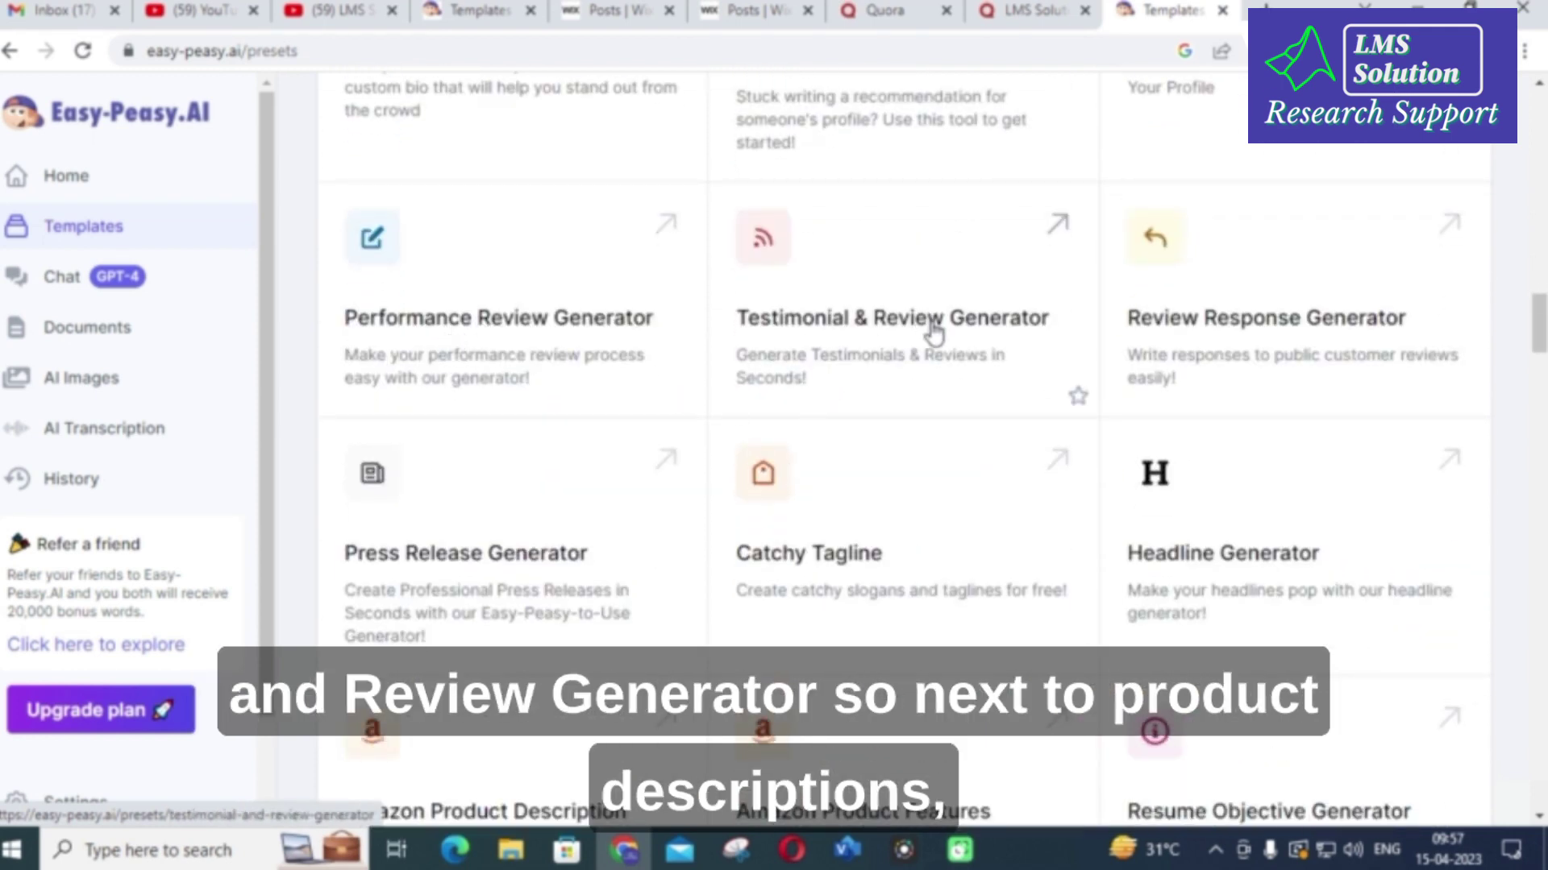
pyautogui.scroll(-5, 439, 373)
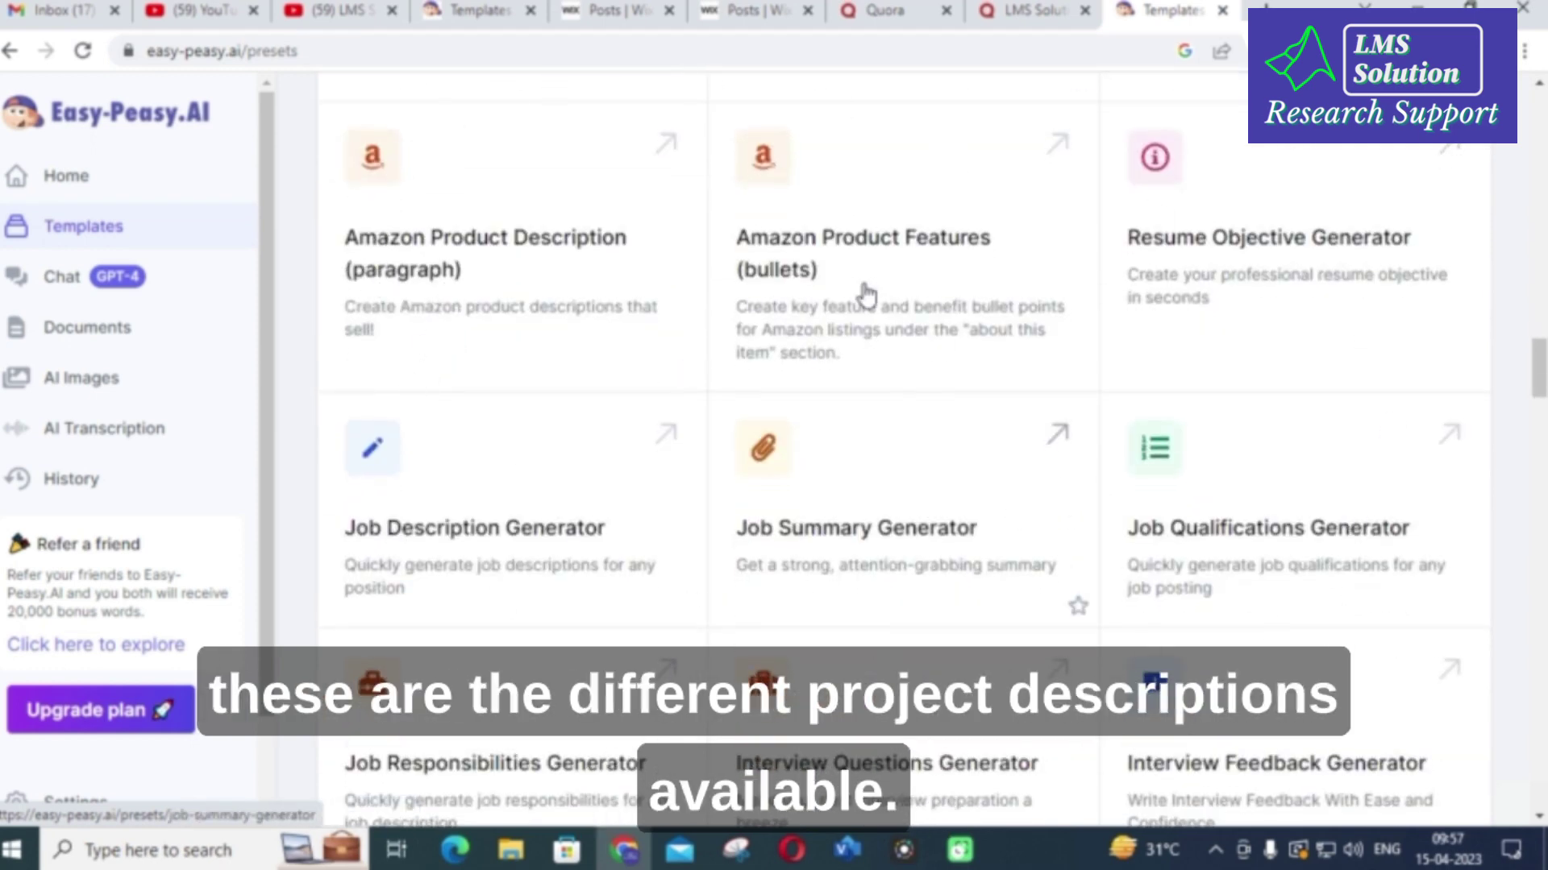
# Step: Review the templates for job postings, blog post parts, business ideas, YouTube and TikTok videos, and essays
pyautogui.scroll(-4, 736, 246)
pyautogui.scroll(-2, 736, 245)
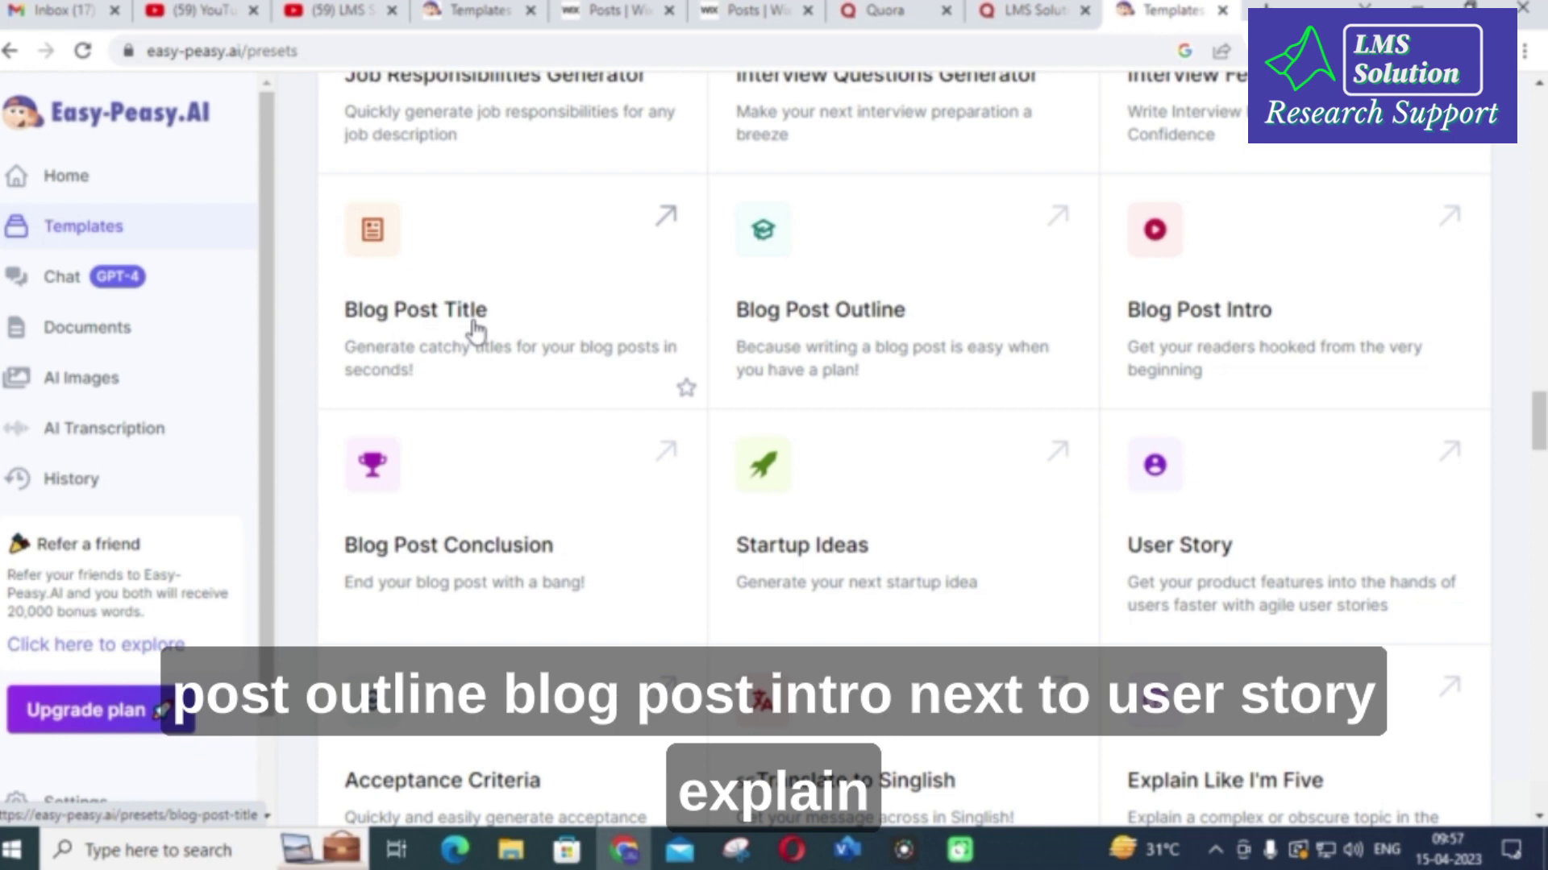
pyautogui.scroll(-4, 542, 363)
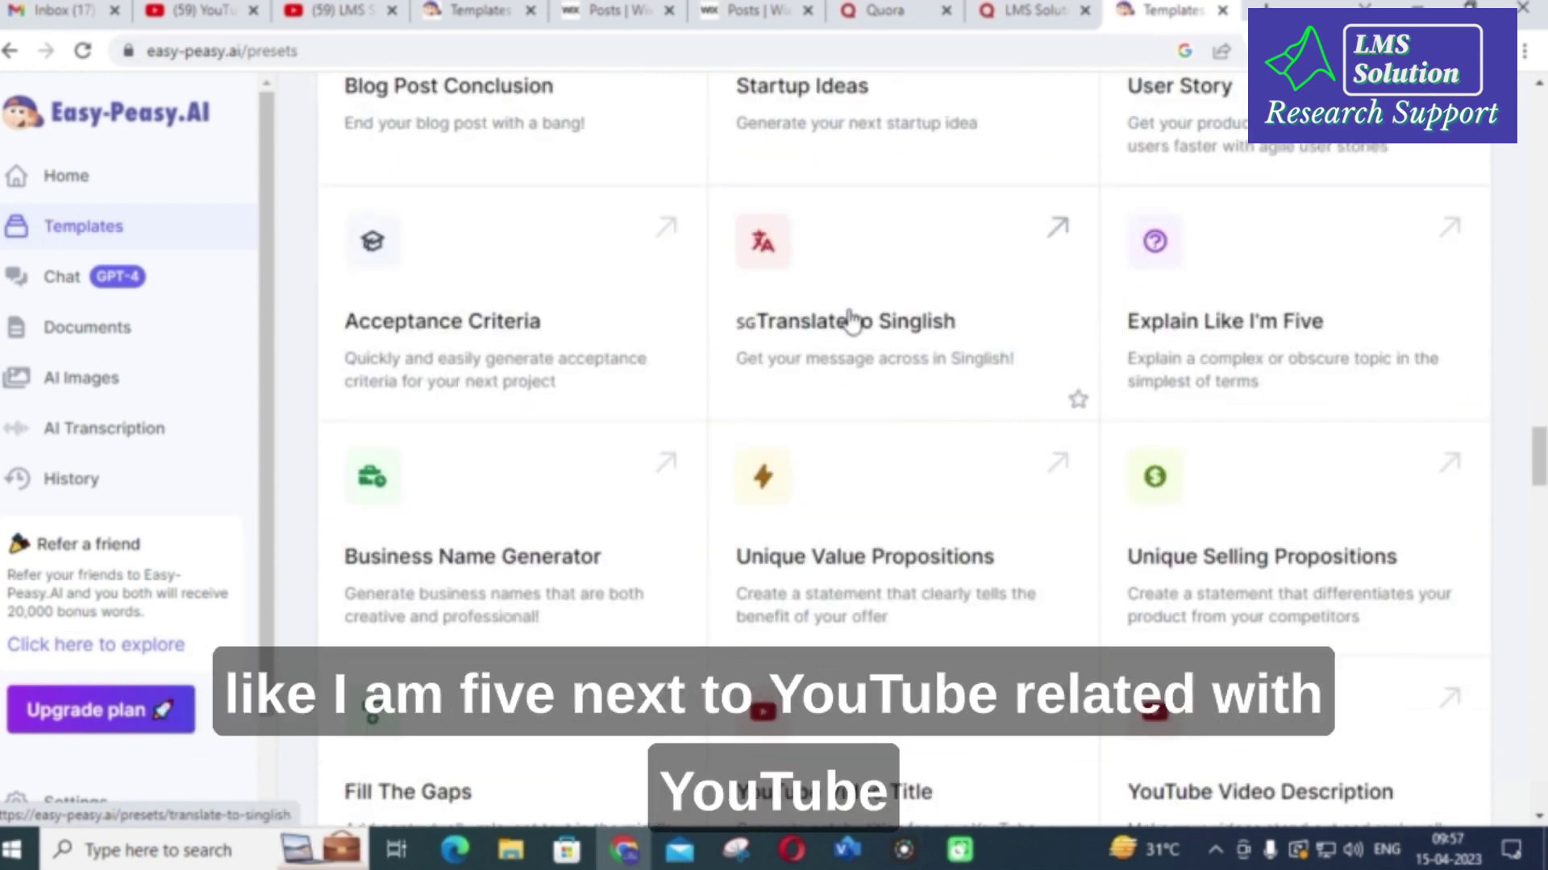
pyautogui.scroll(-3, 1113, 335)
pyautogui.scroll(-1, 684, 355)
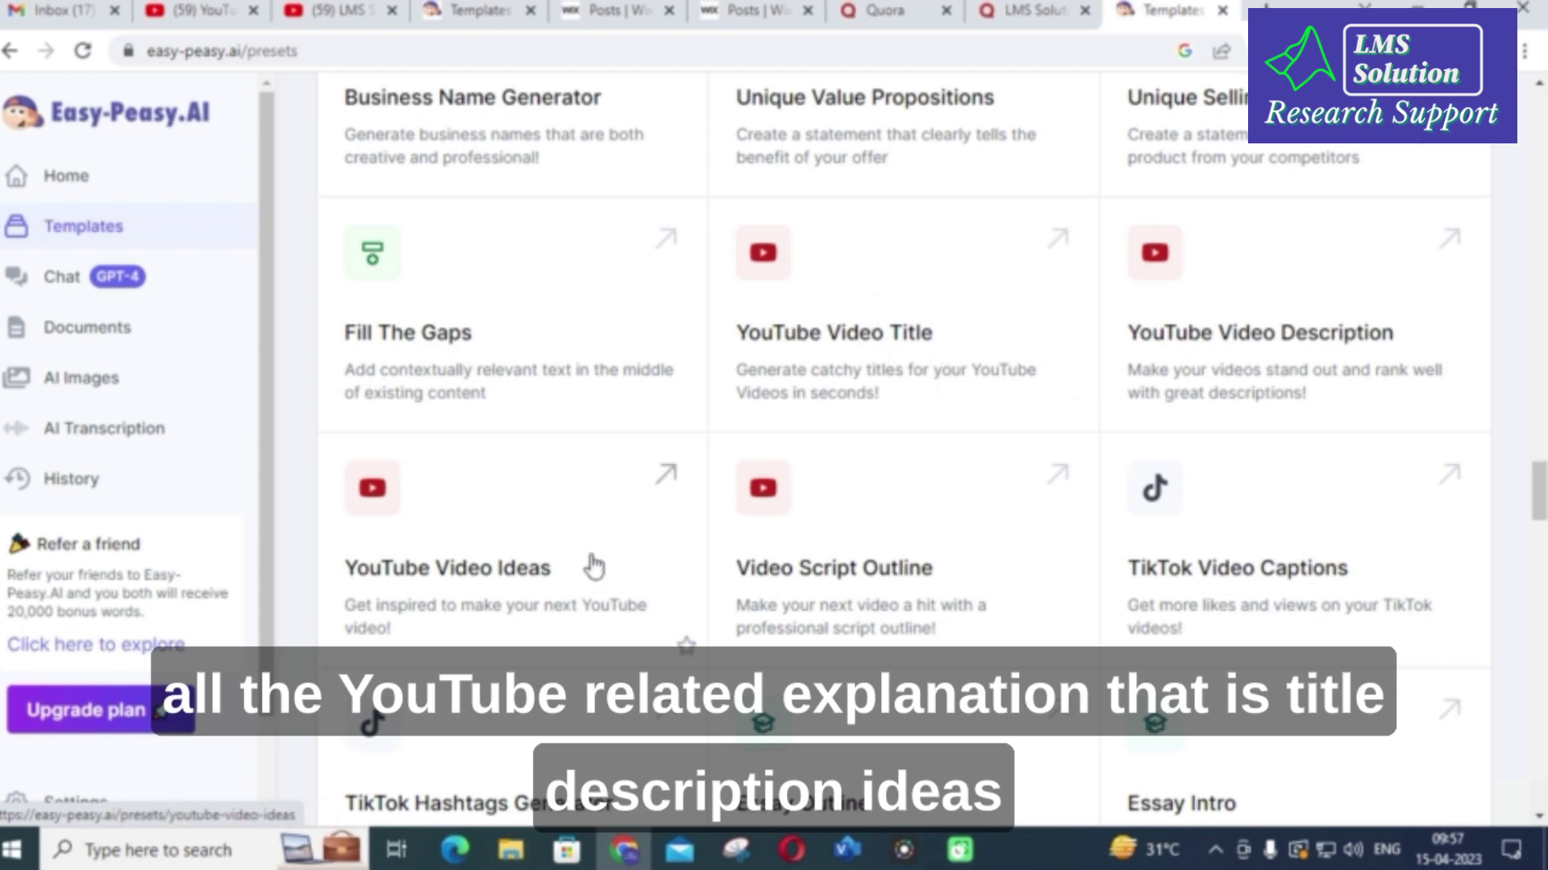
pyautogui.scroll(-2, 850, 496)
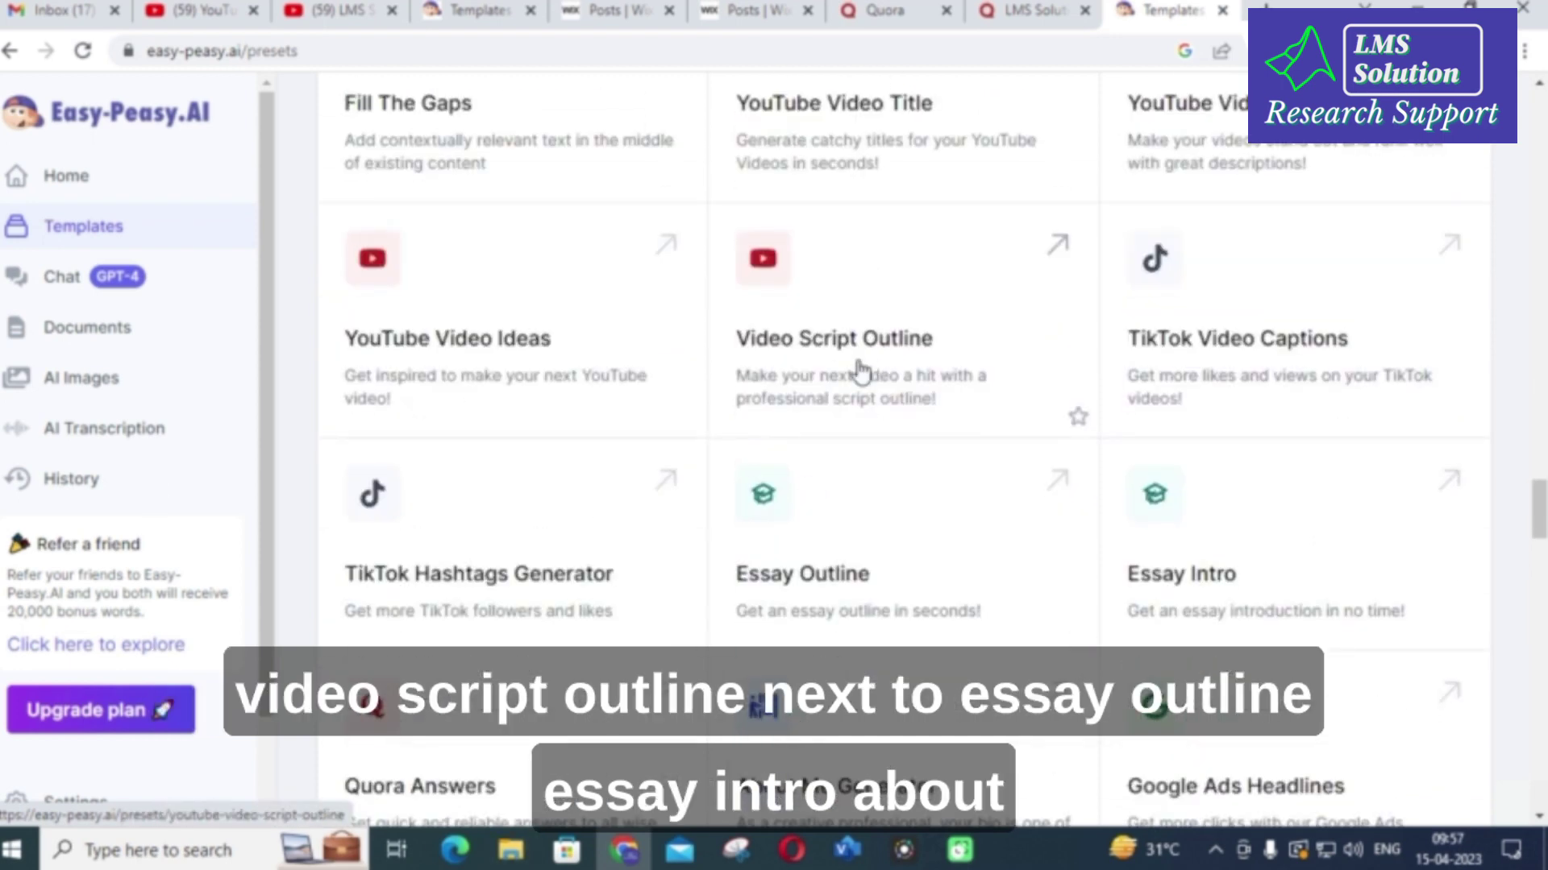
pyautogui.scroll(-2, 861, 371)
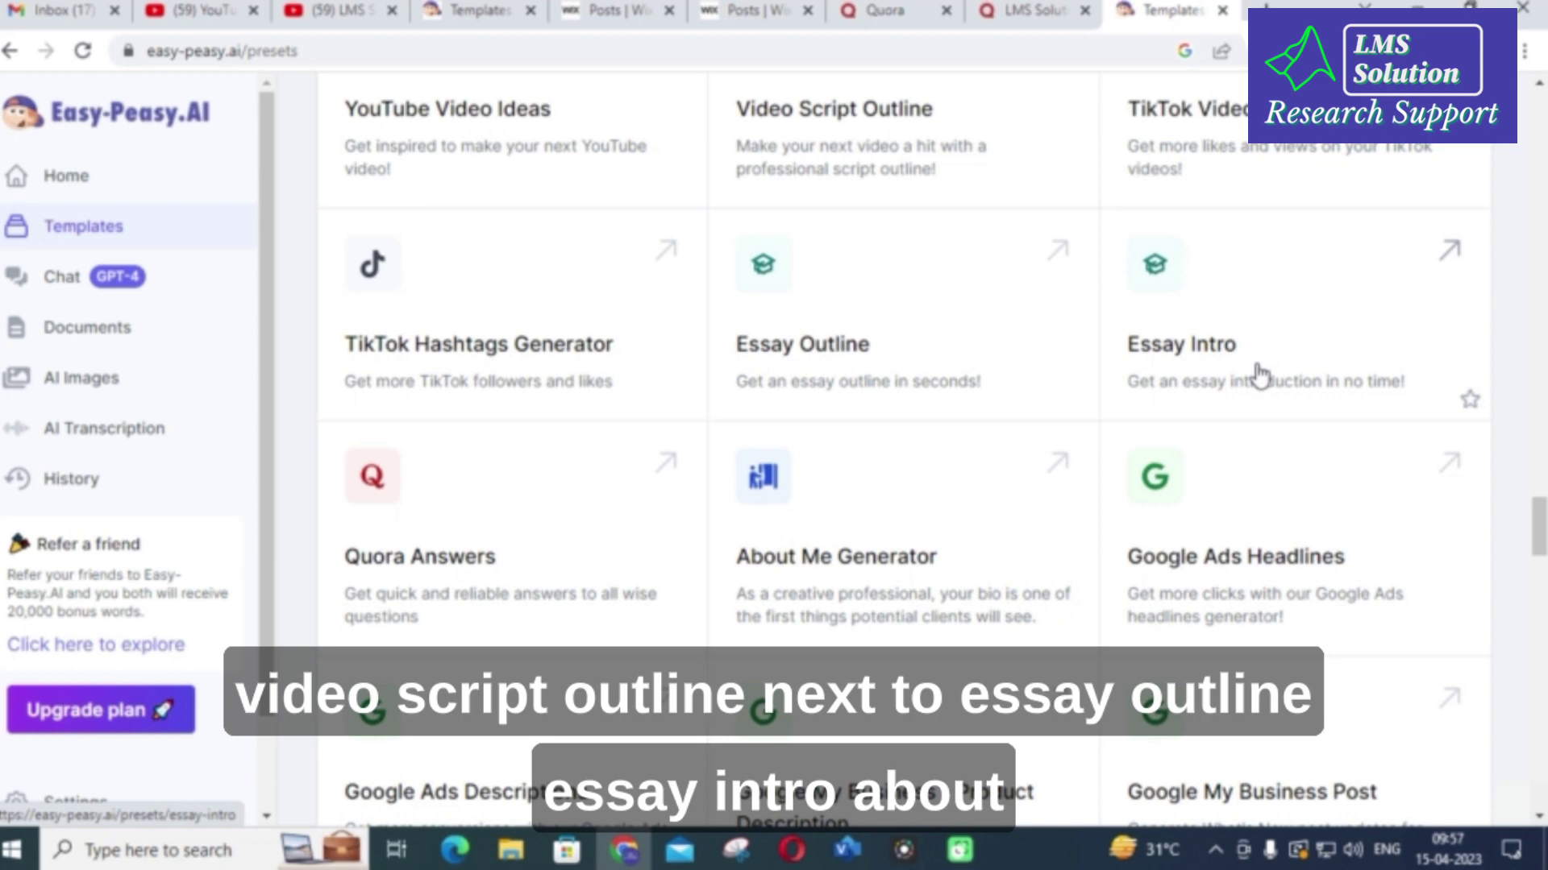
pyautogui.scroll(-1, 1260, 375)
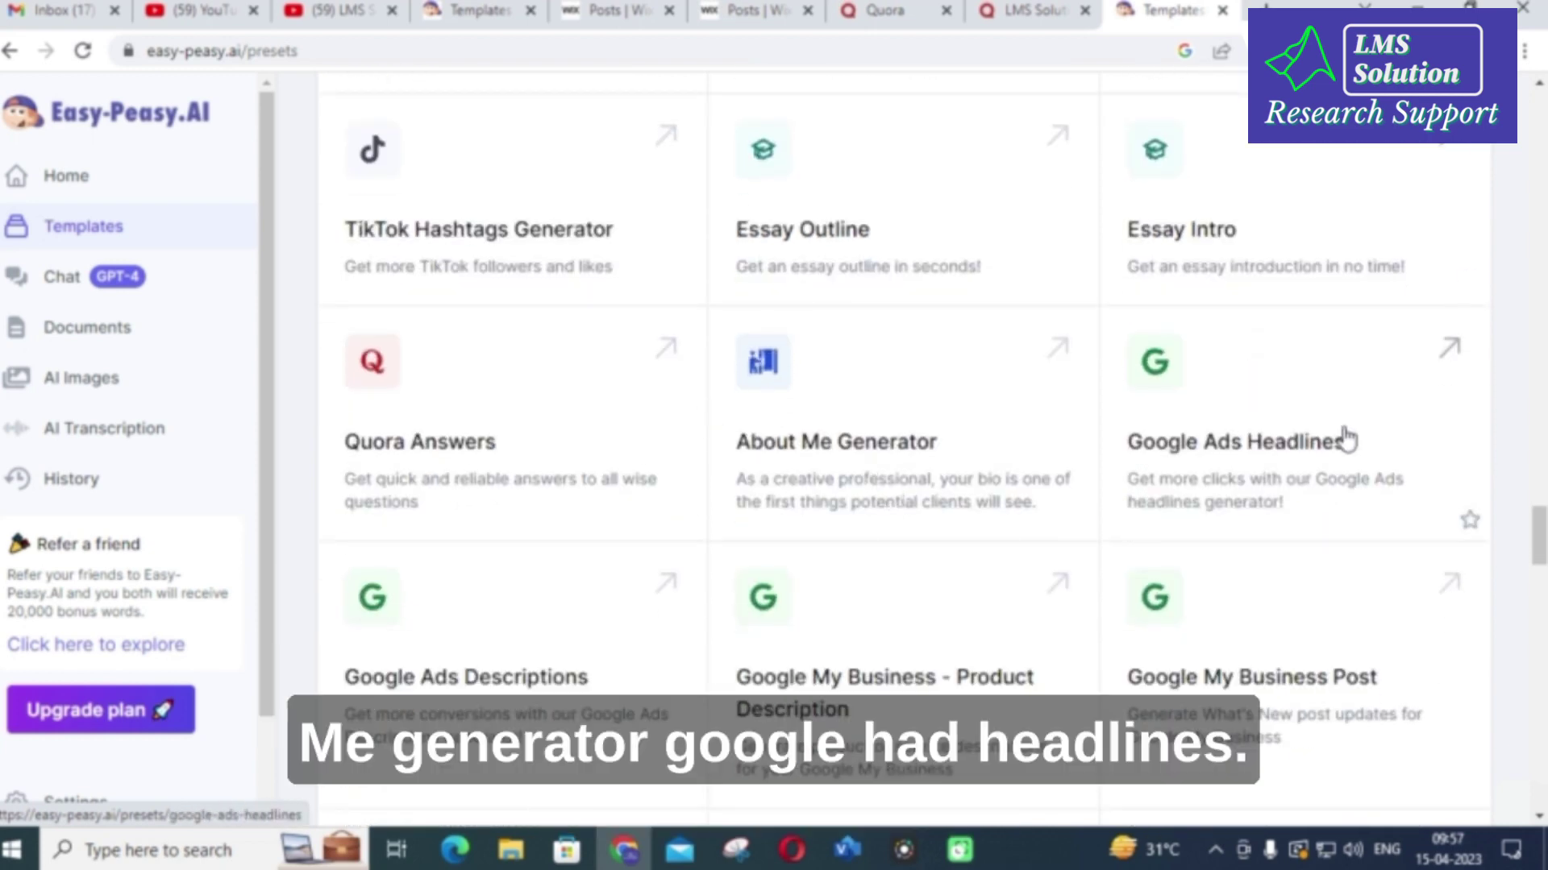
# Step: Browse the remaining templates for Google and Facebook ads, SEO, Twitter, songs, products, stories, poems, Instagram reels and podcasts
pyautogui.scroll(-2, 1282, 346)
pyautogui.scroll(-3, 570, 343)
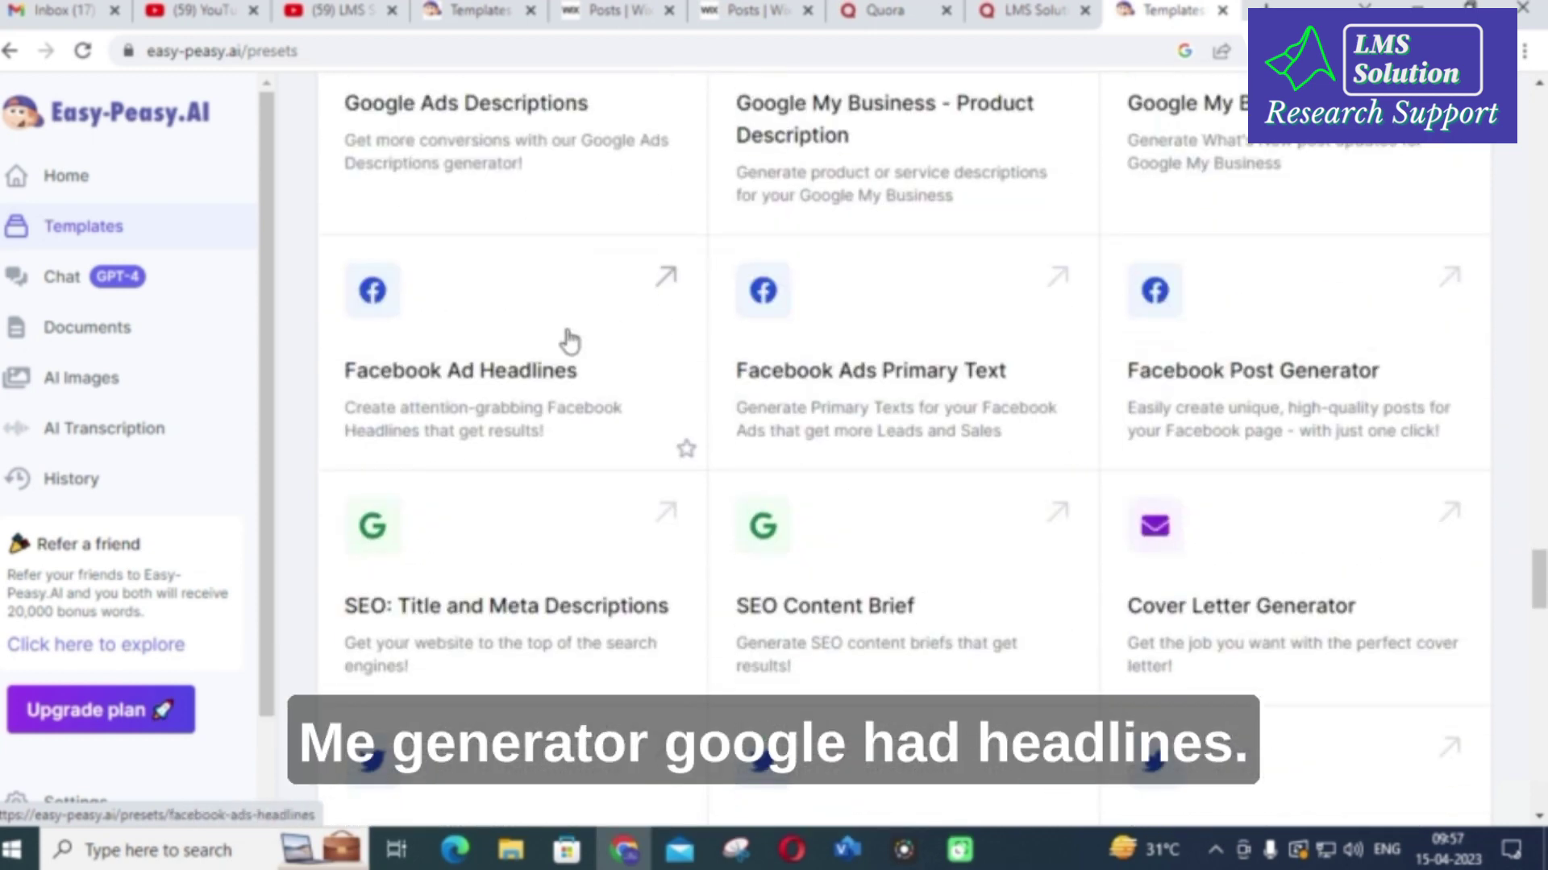
pyautogui.scroll(-1, 570, 343)
pyautogui.scroll(-3, 861, 246)
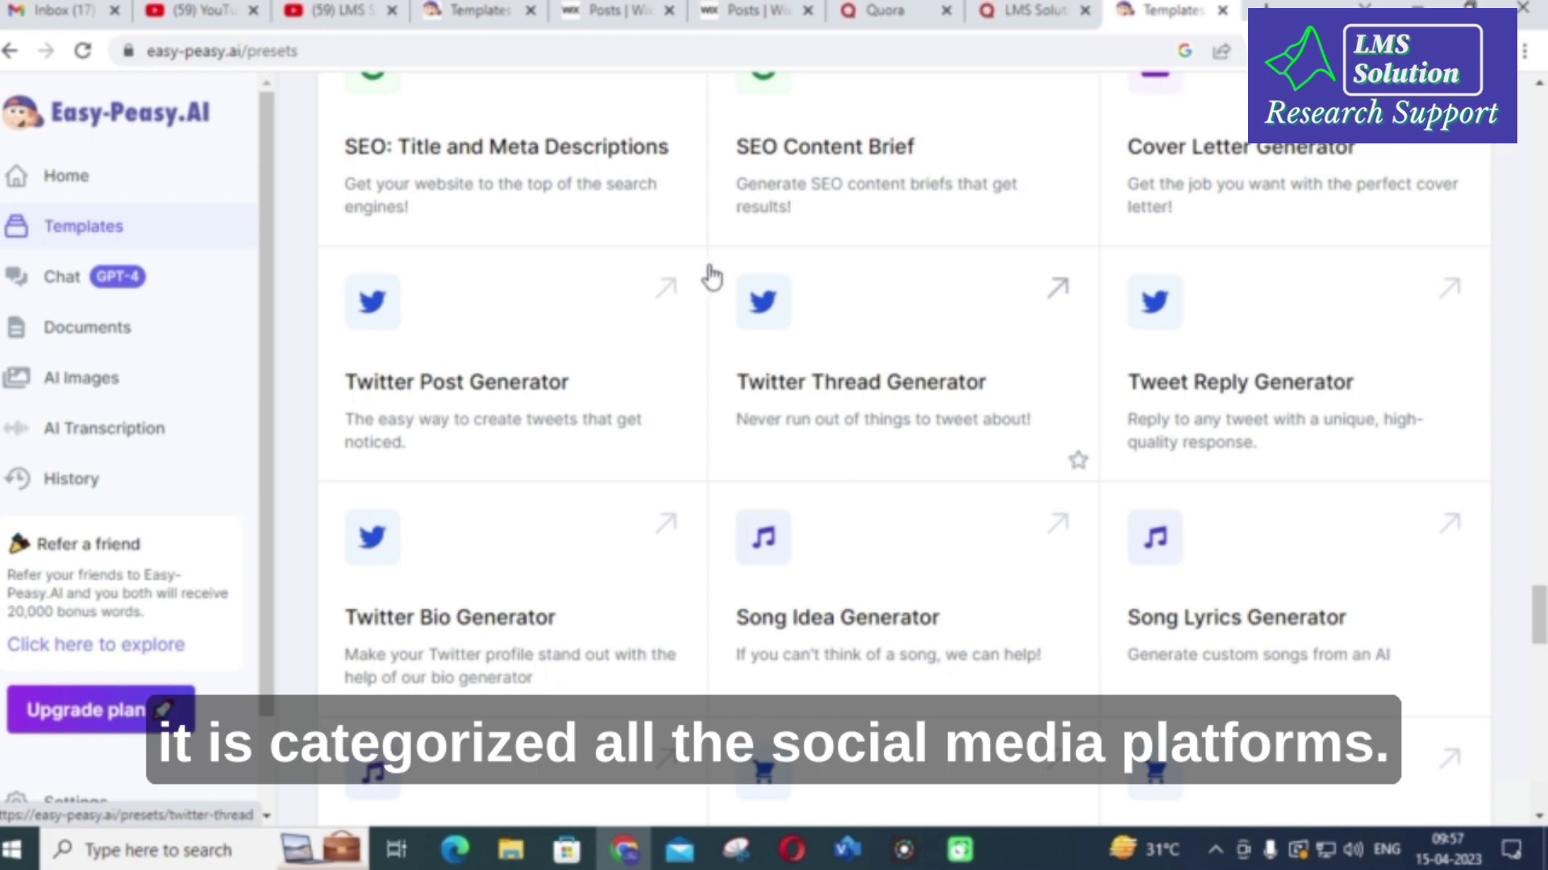
pyautogui.scroll(-3, 710, 274)
pyautogui.scroll(-2, 709, 269)
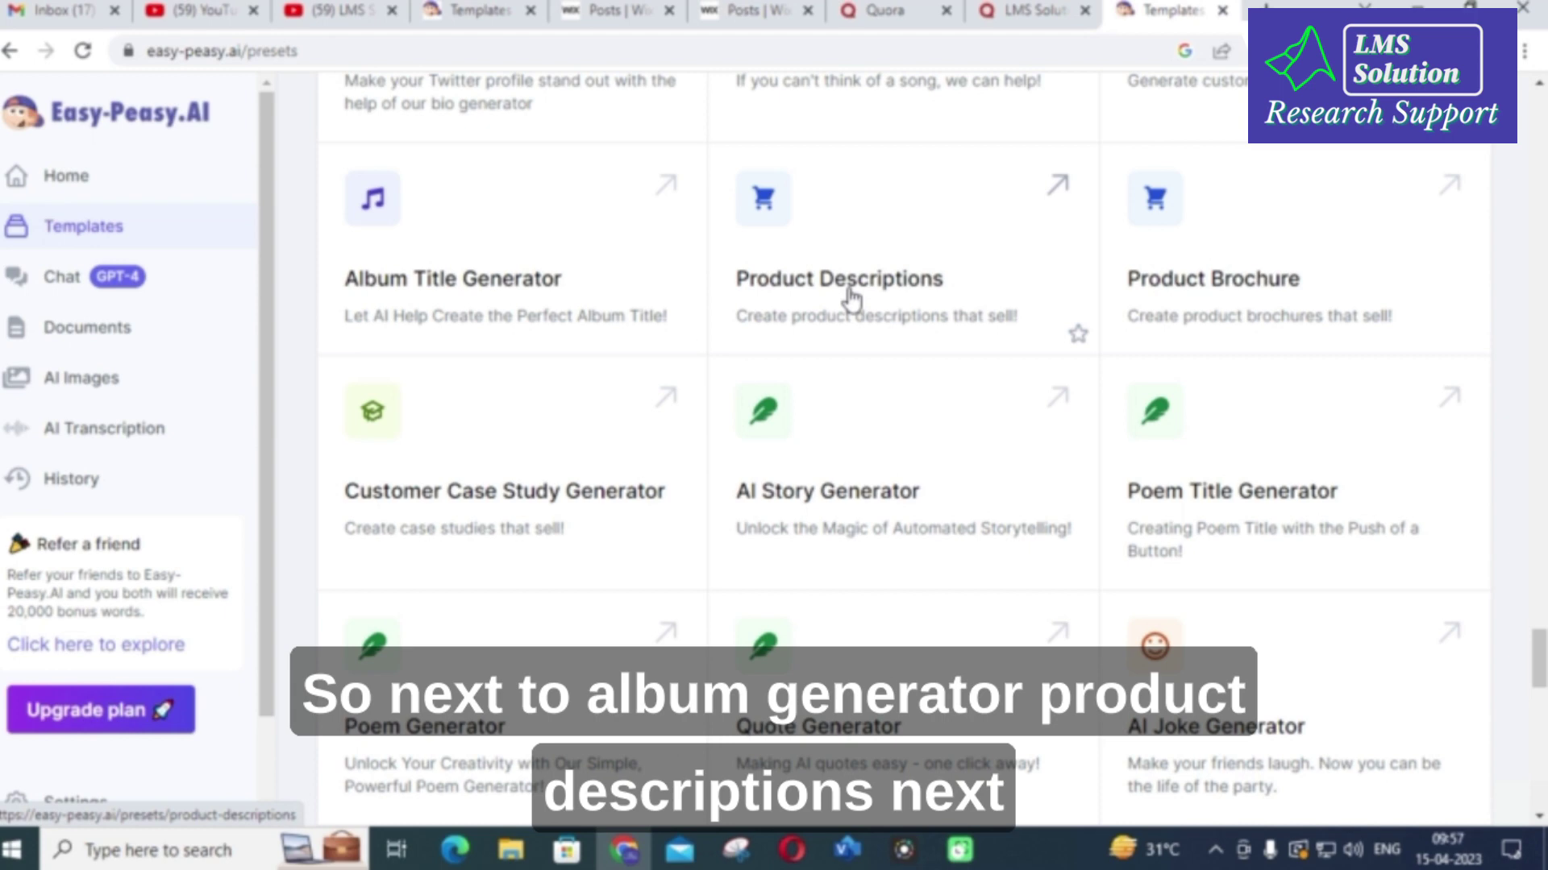
pyautogui.scroll(-1, 732, 357)
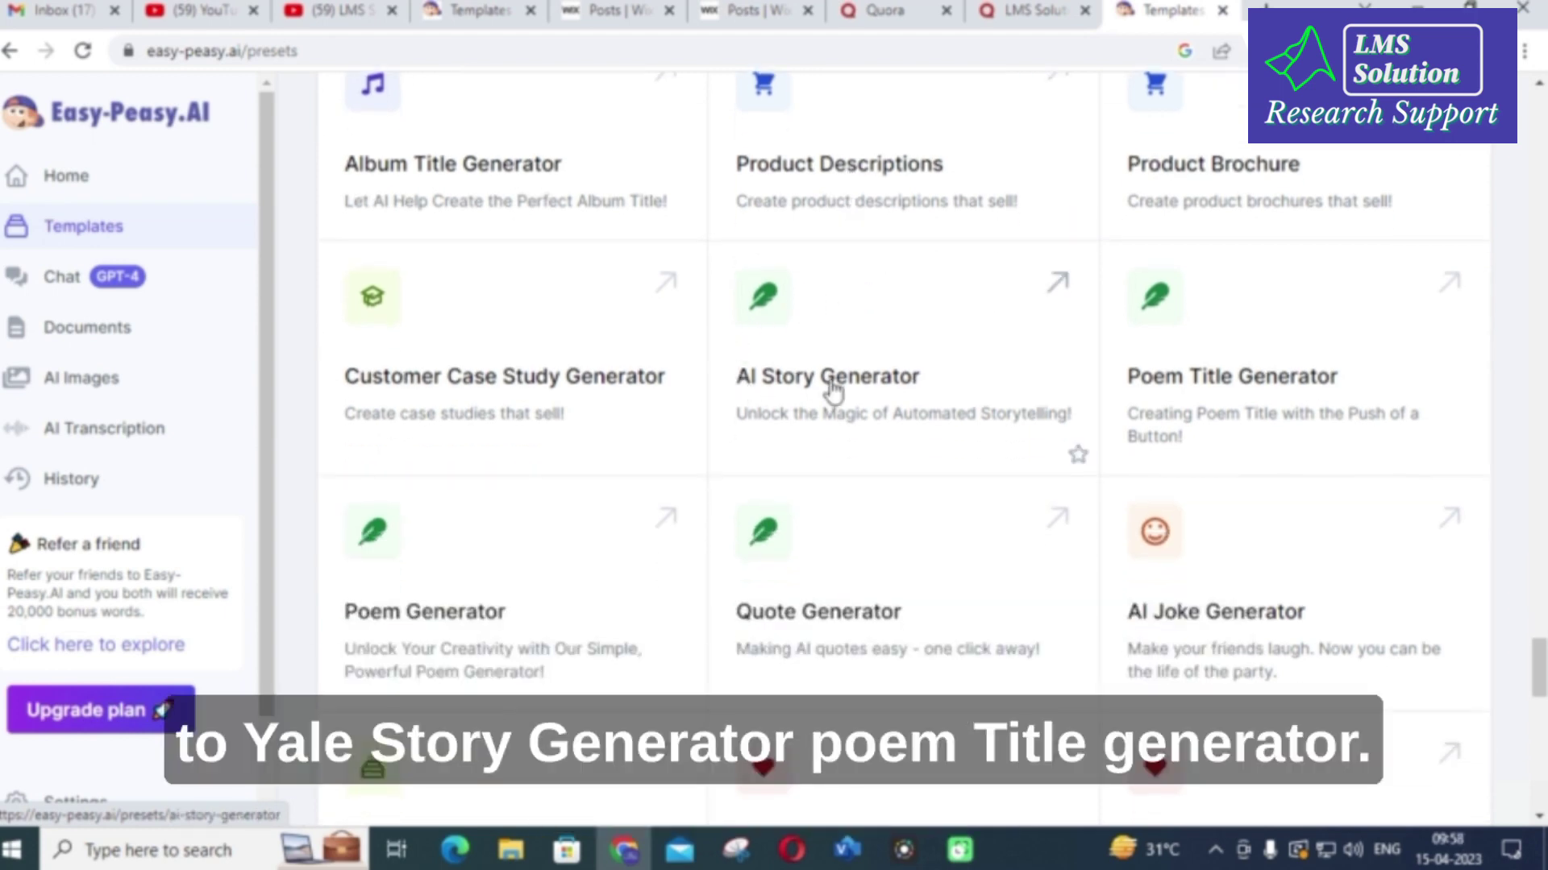
pyautogui.scroll(-1, 1261, 414)
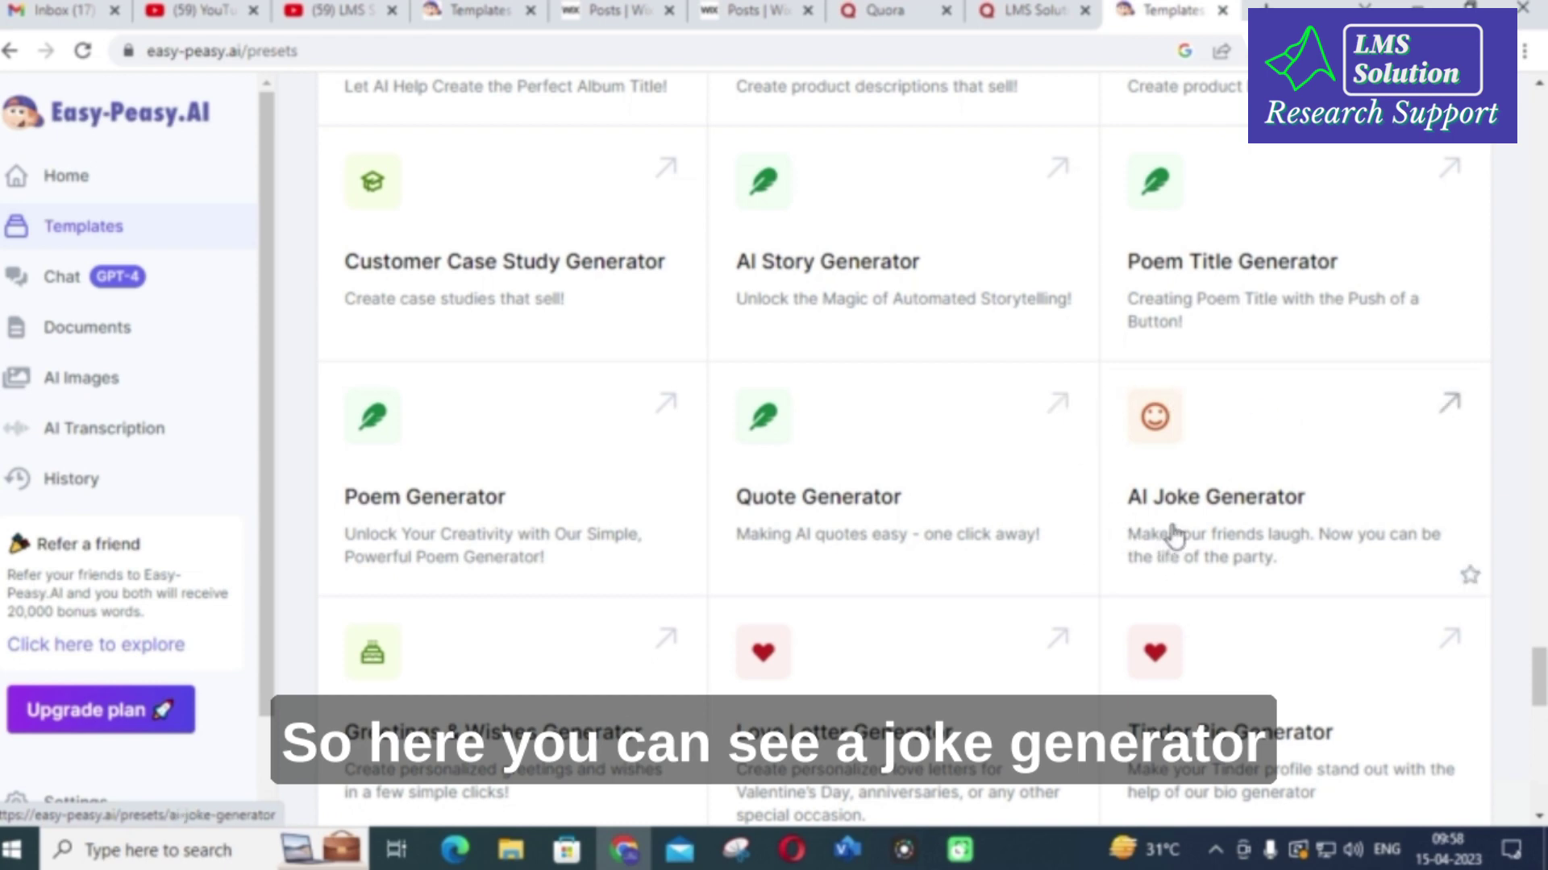
pyautogui.scroll(-3, 964, 378)
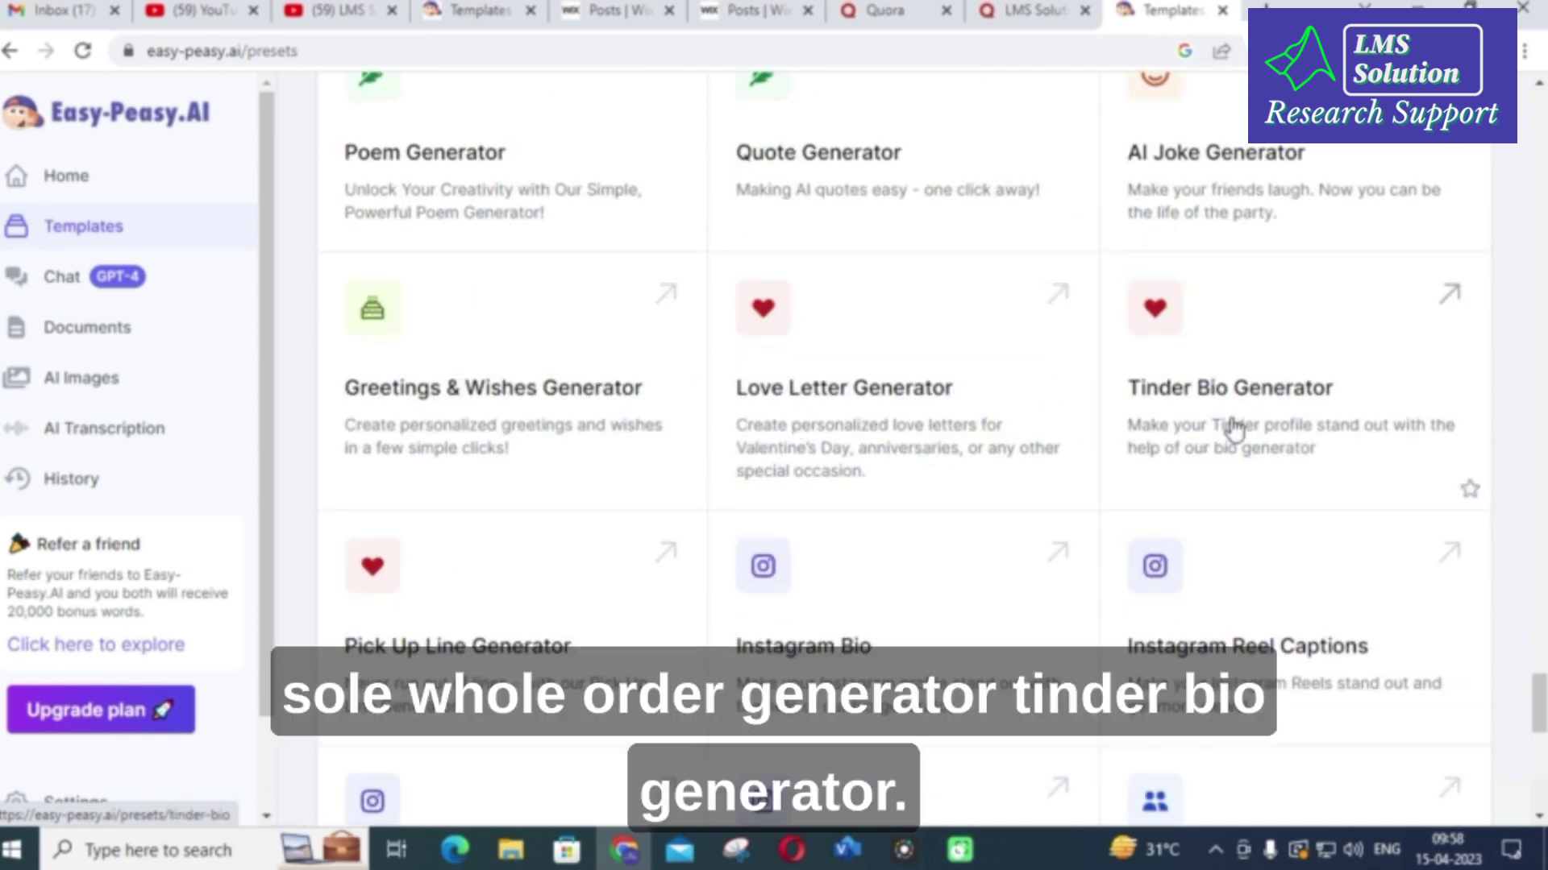
pyautogui.scroll(-4, 806, 366)
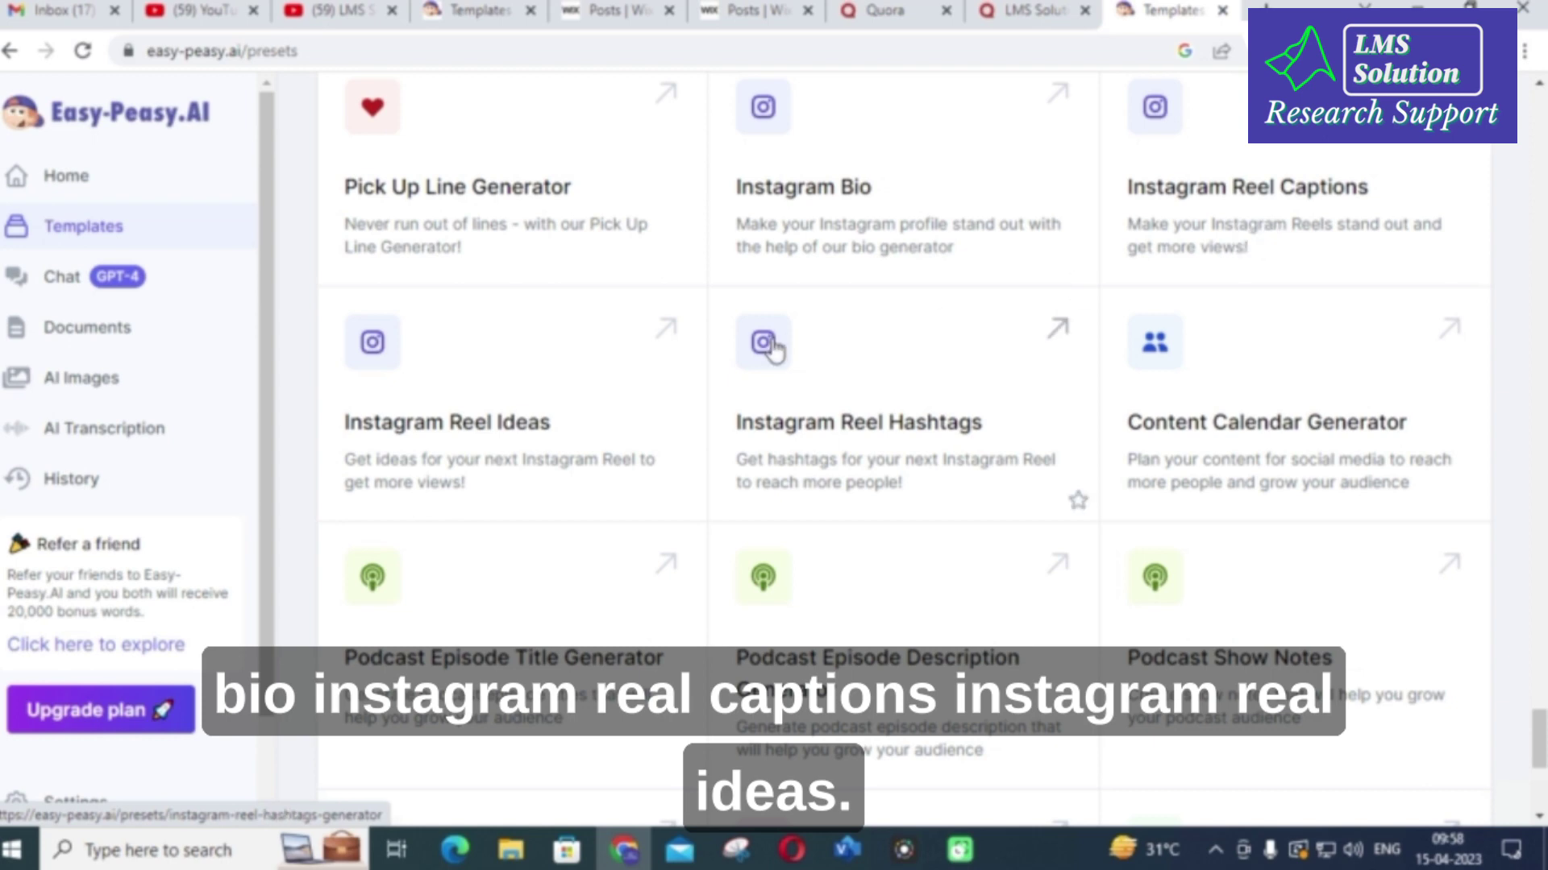
pyautogui.scroll(-5, 717, 359)
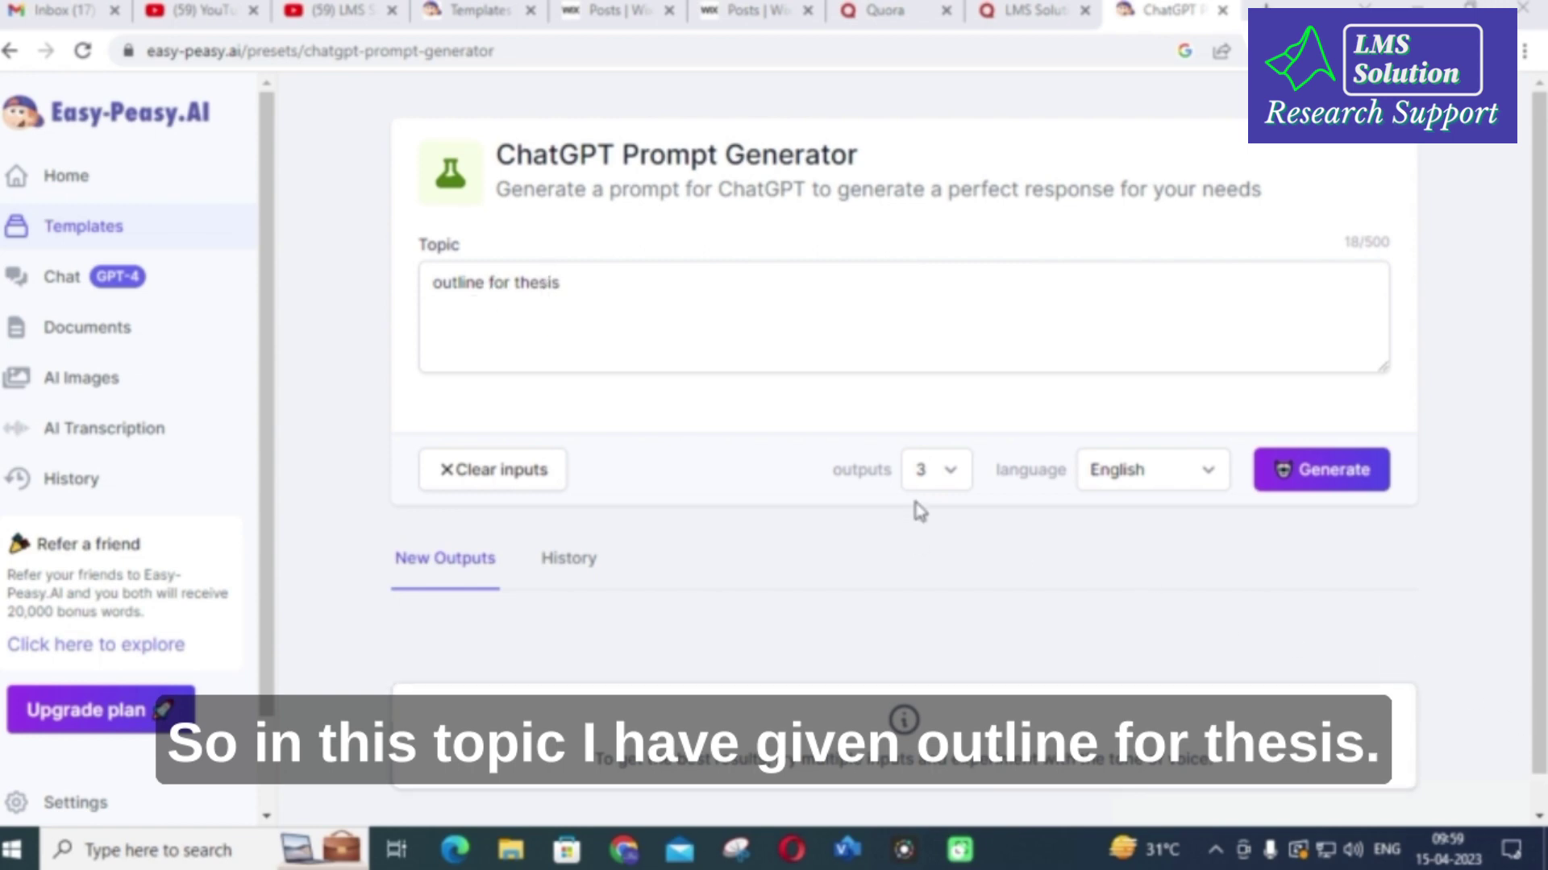
# Step: Check the output-count and language choices, keeping 3 outputs in English, and generate ChatGPT prompts for the topic "outline for thesis"
pyautogui.click(951, 470)
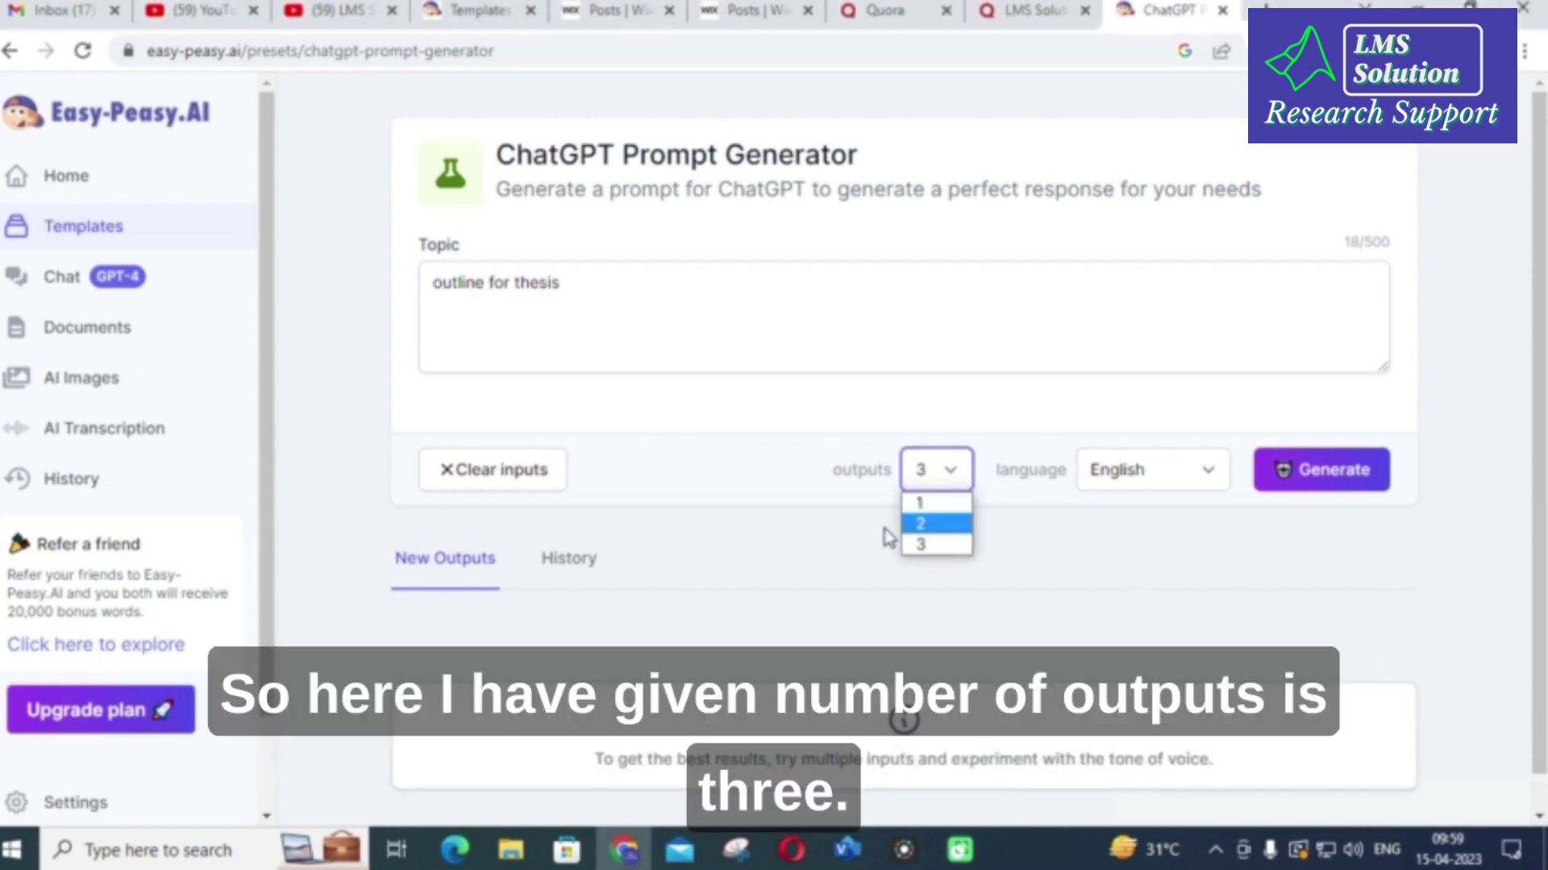
pyautogui.click(1116, 584)
pyautogui.click(1207, 484)
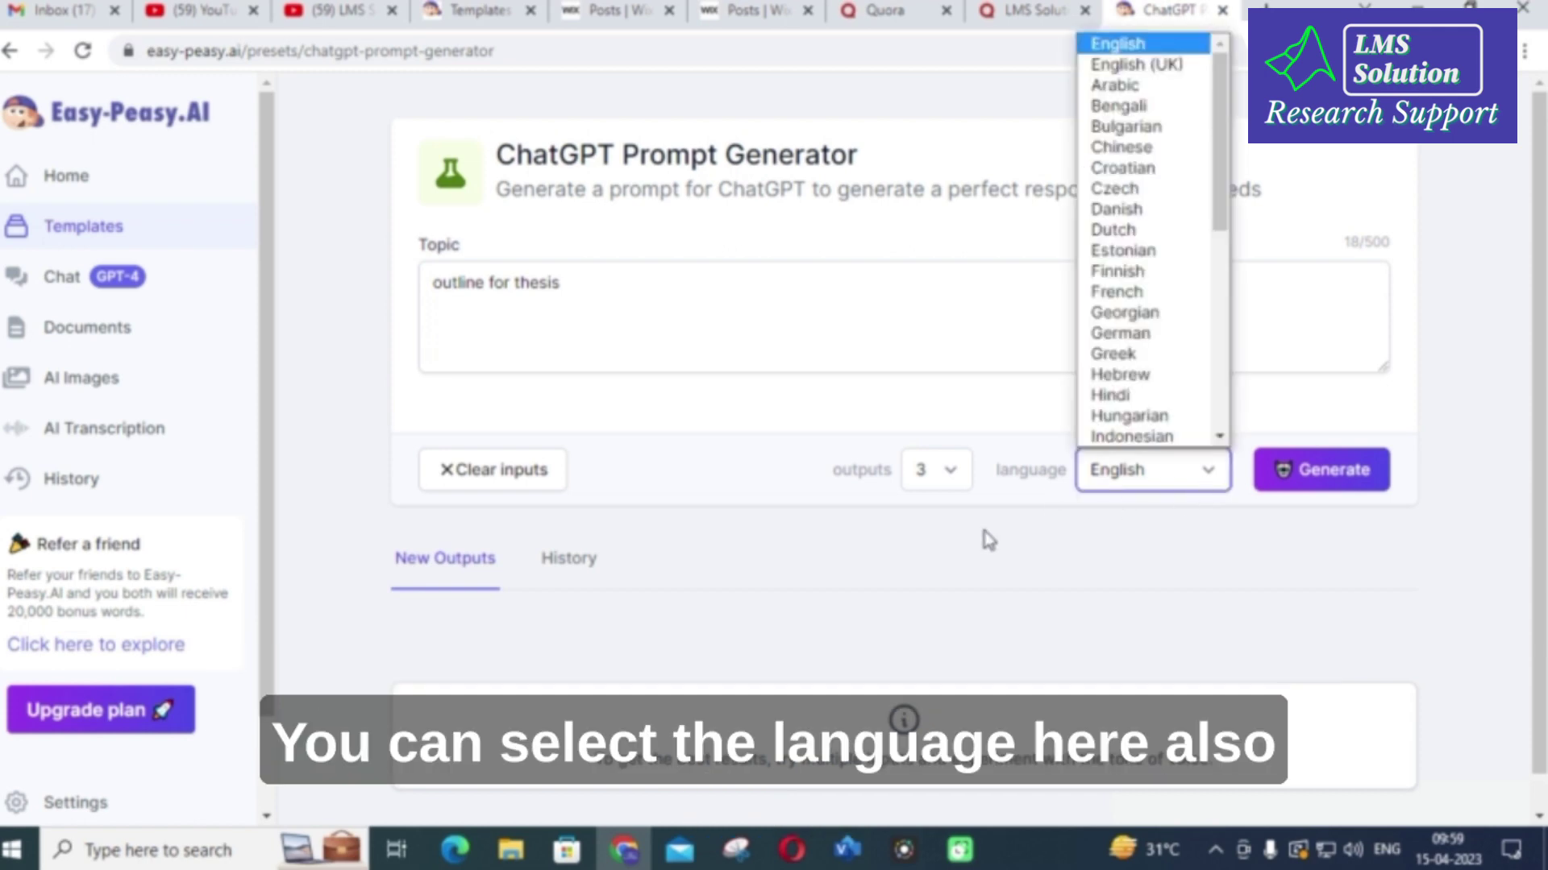
pyautogui.click(1011, 579)
pyautogui.click(1342, 476)
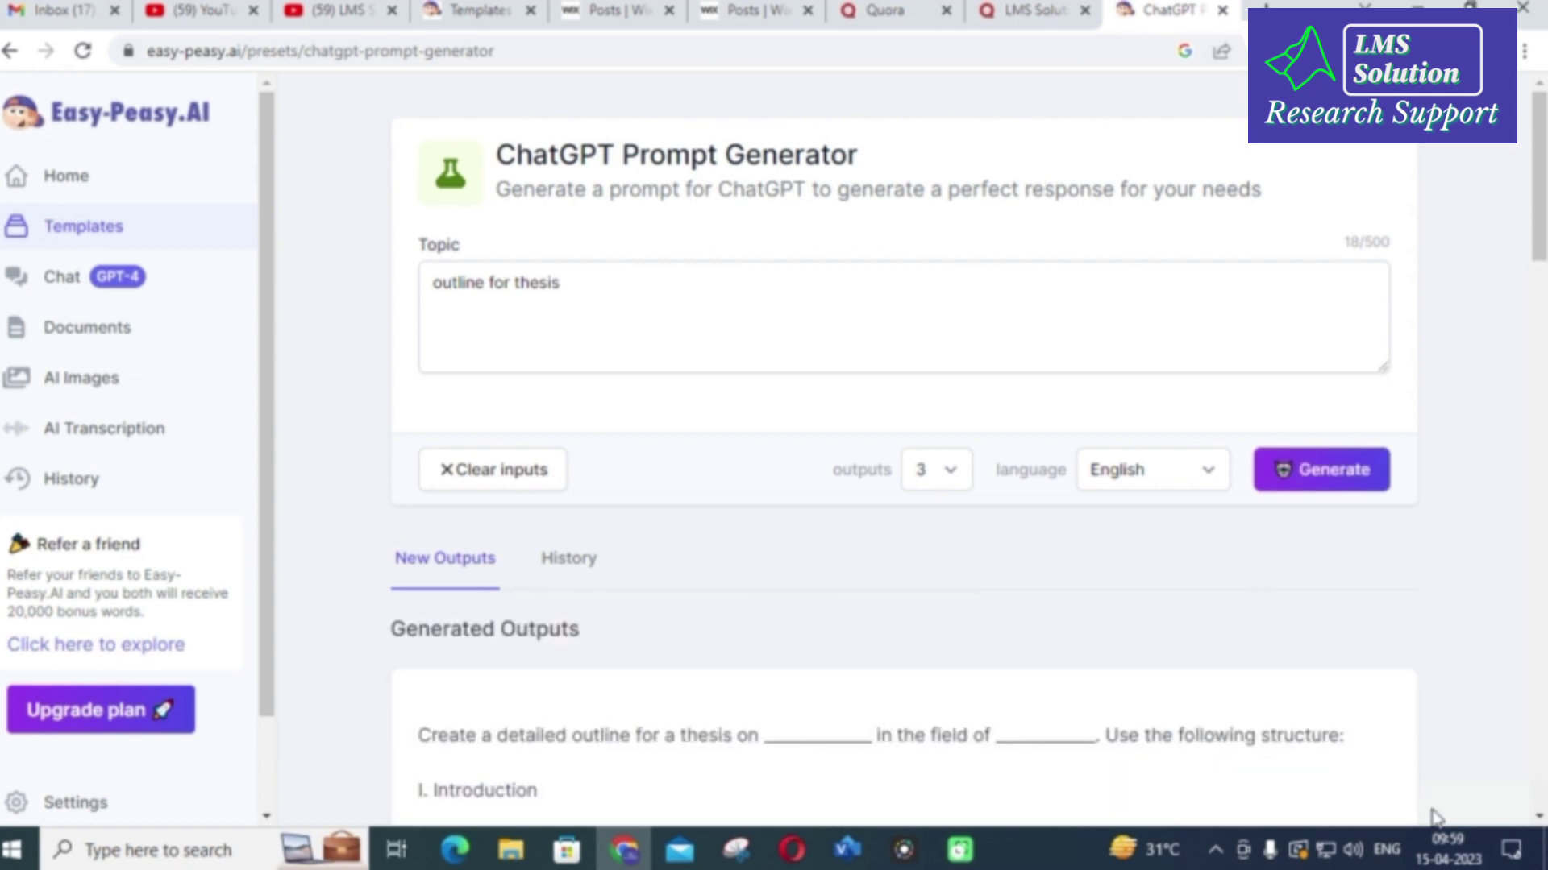
# Step: Read through the three generated ChatGPT prompts for a thesis outline, from the introduction to the concluding sections
pyautogui.scroll(-2, 1433, 814)
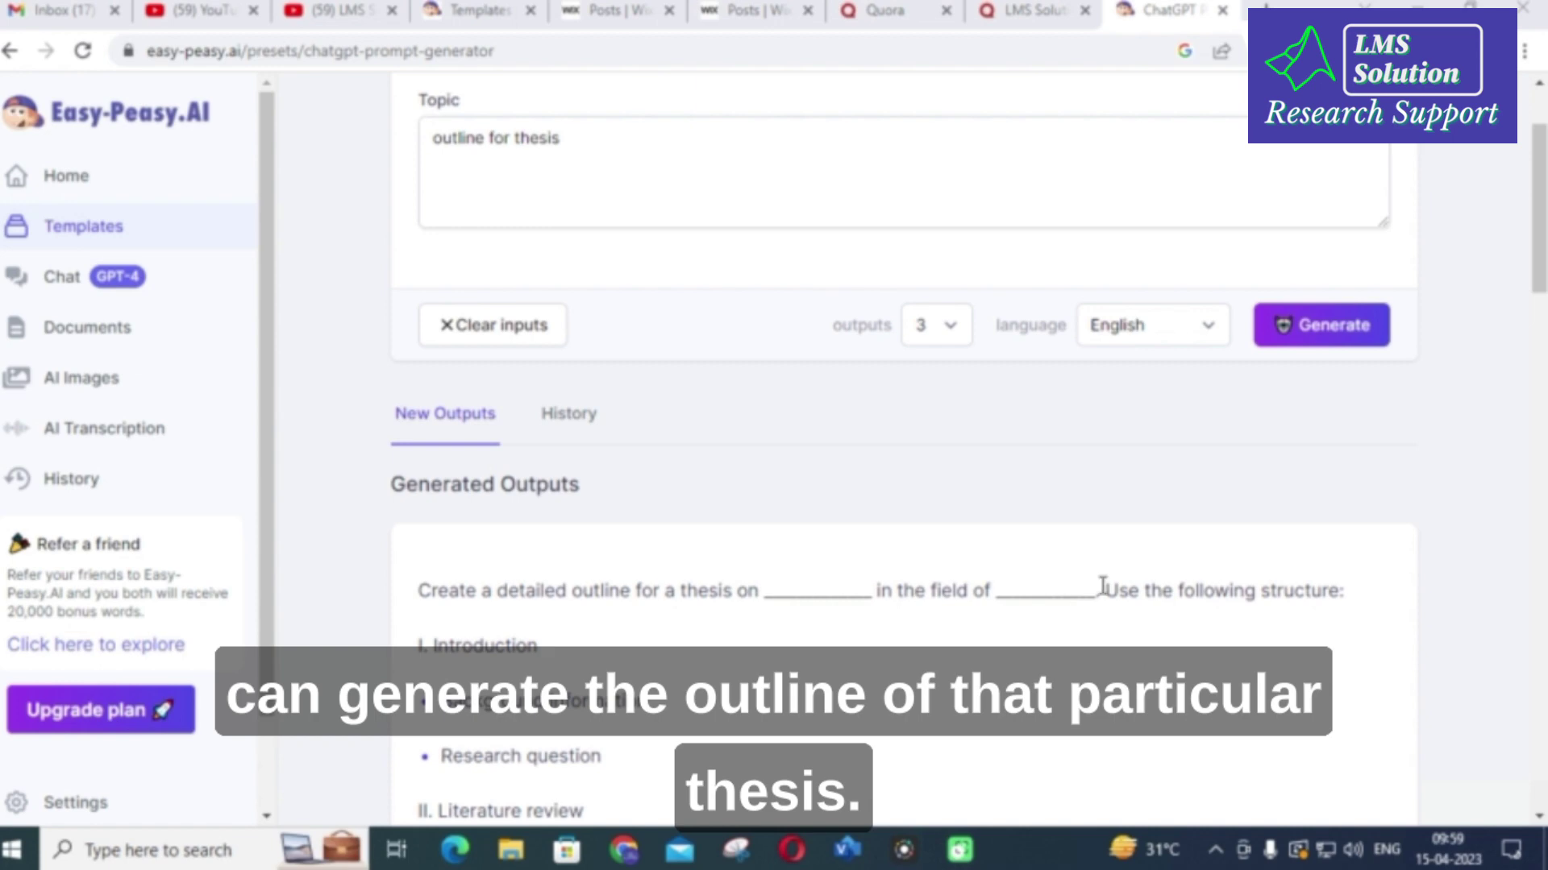
pyautogui.scroll(-5, 819, 597)
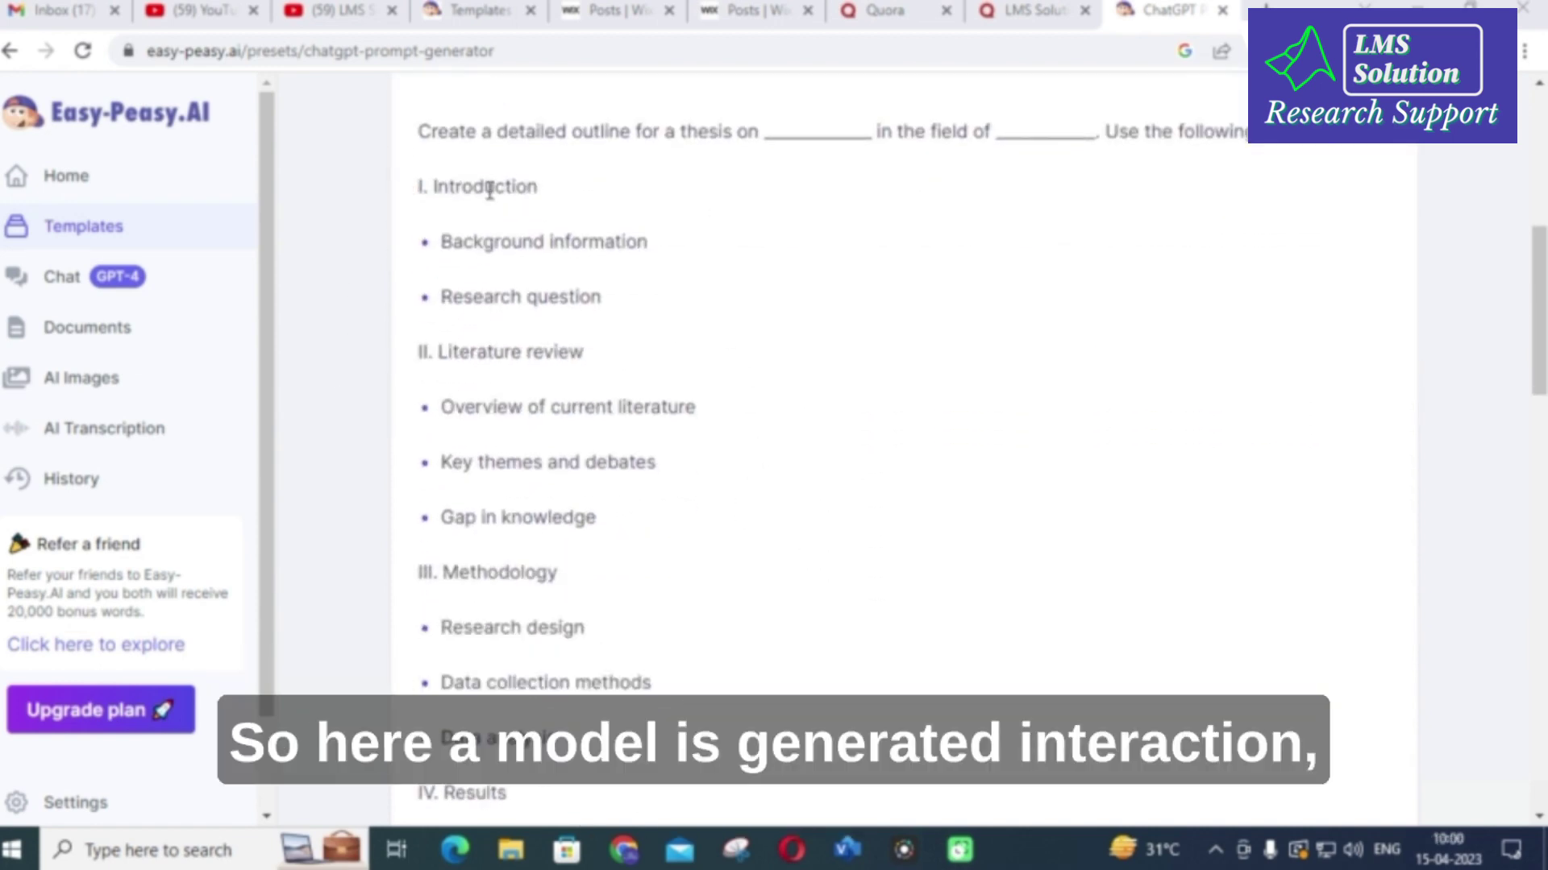
pyautogui.scroll(-5, 506, 387)
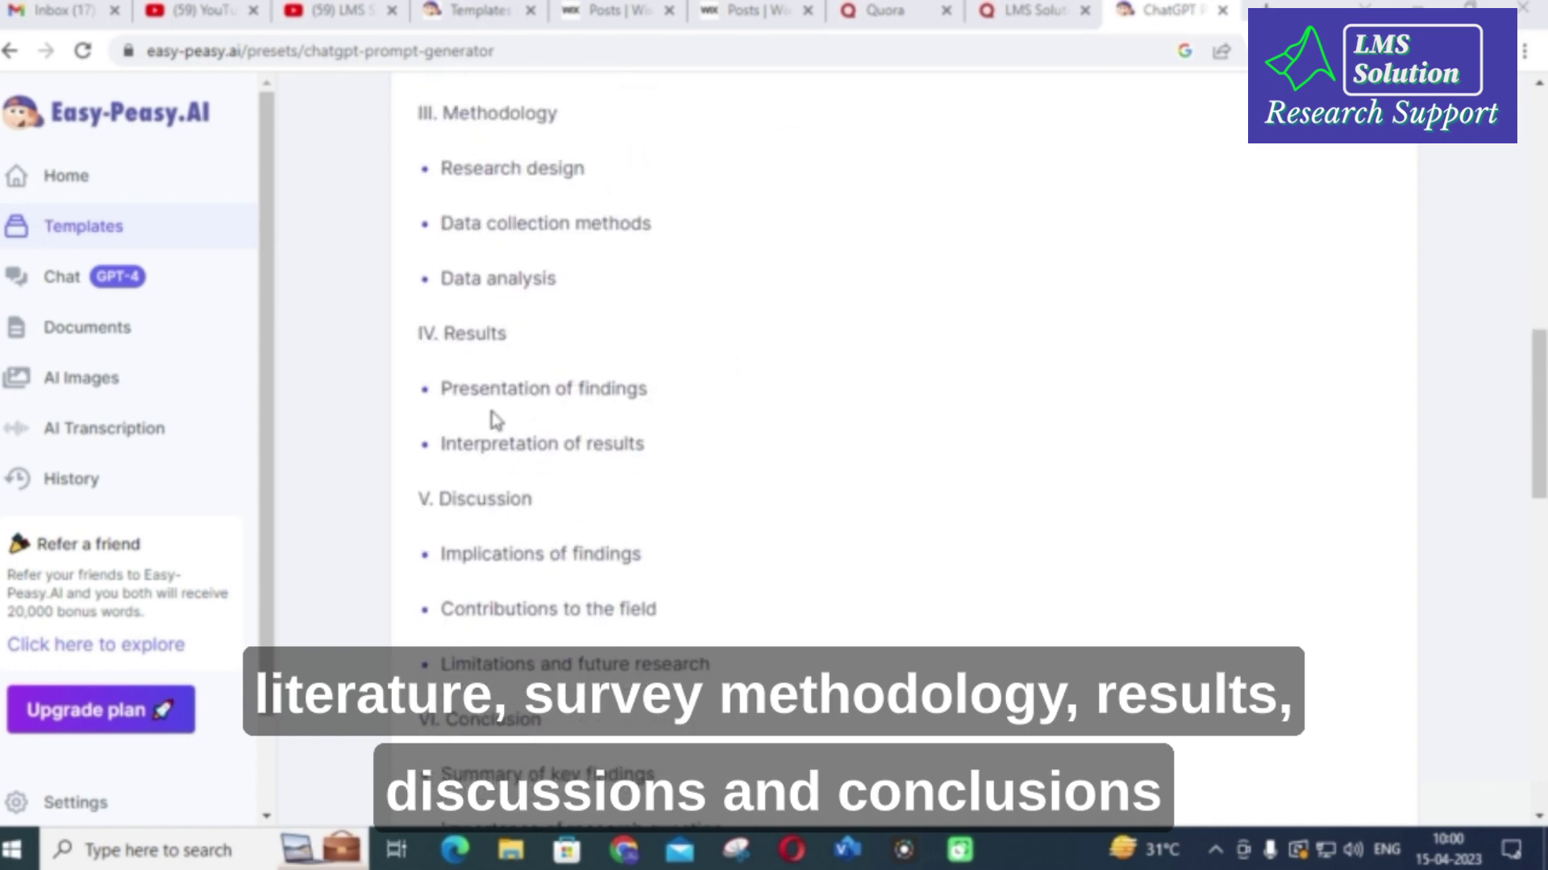
pyautogui.scroll(-4, 493, 403)
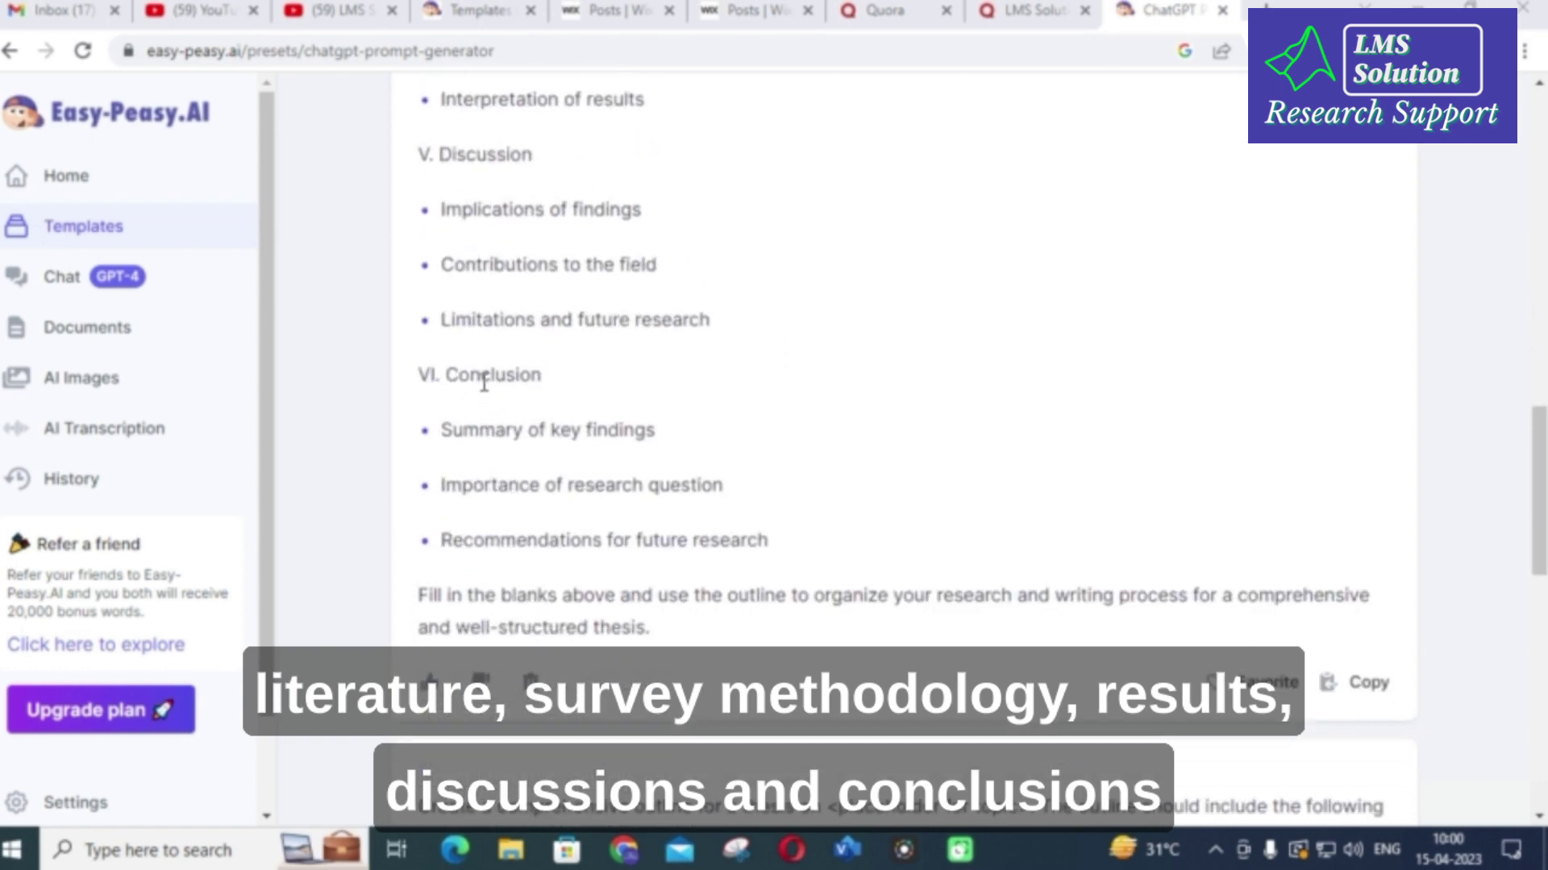
pyautogui.scroll(-5, 612, 314)
pyautogui.scroll(4, 596, 326)
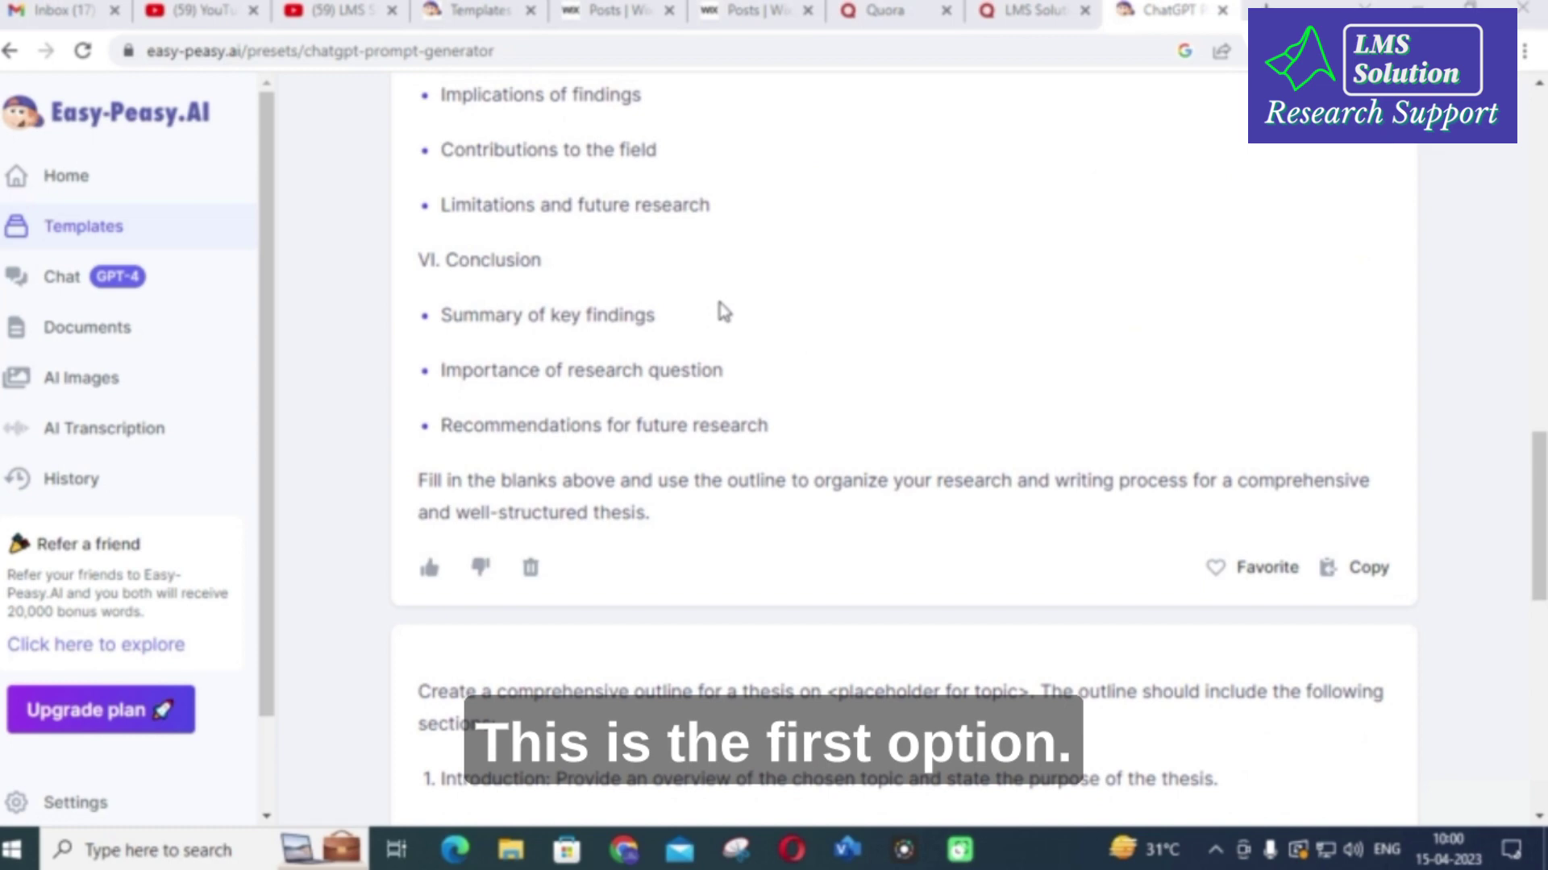
pyautogui.scroll(-5, 718, 316)
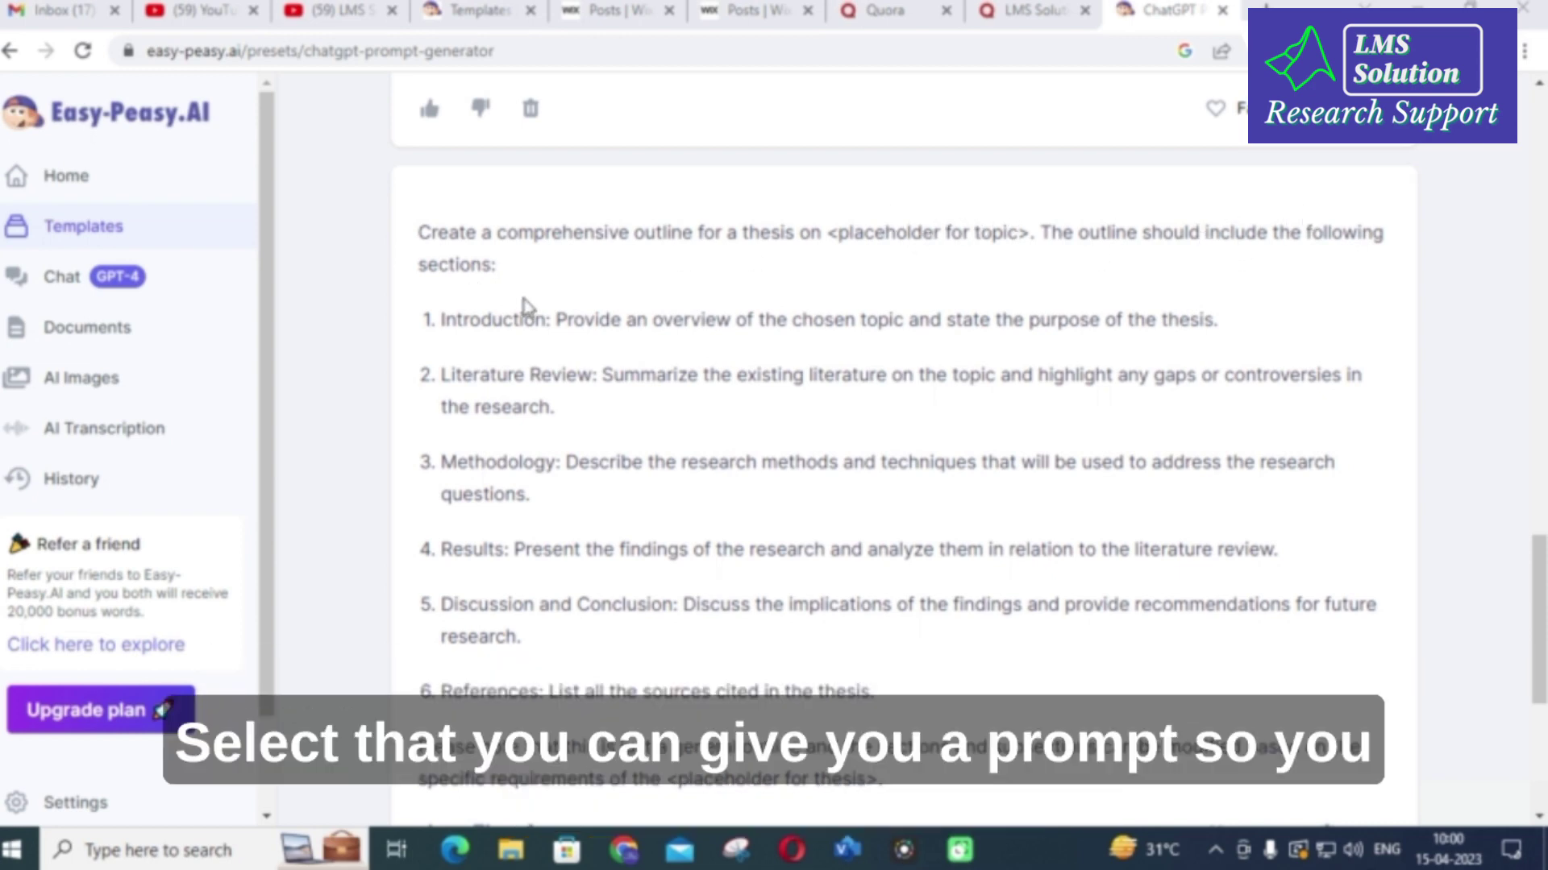
pyautogui.scroll(-3, 522, 306)
pyautogui.scroll(2, 525, 311)
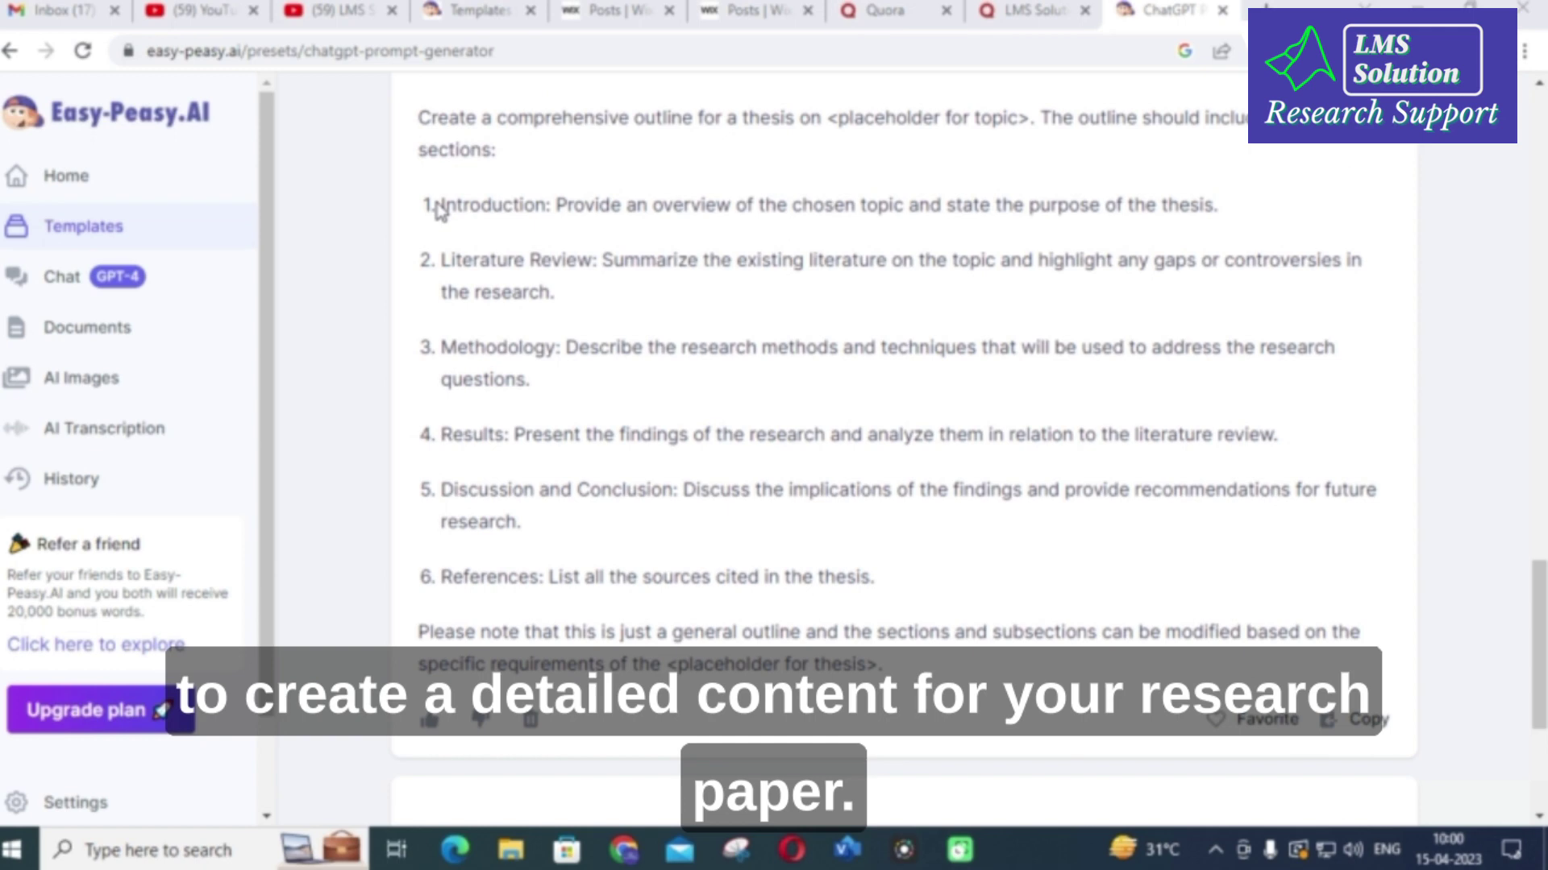
pyautogui.scroll(-4, 501, 258)
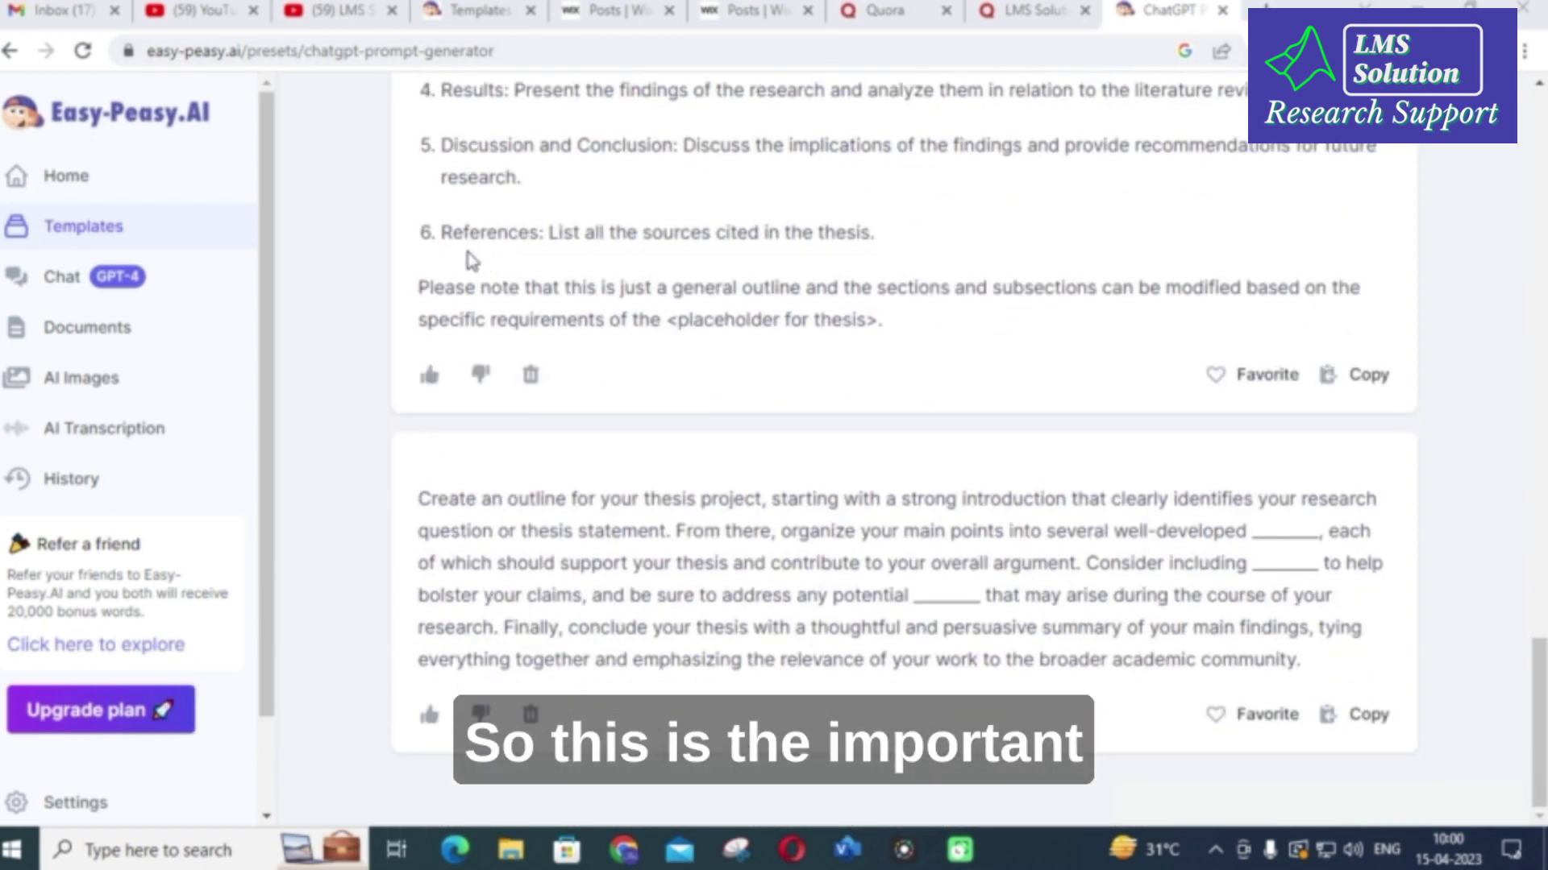
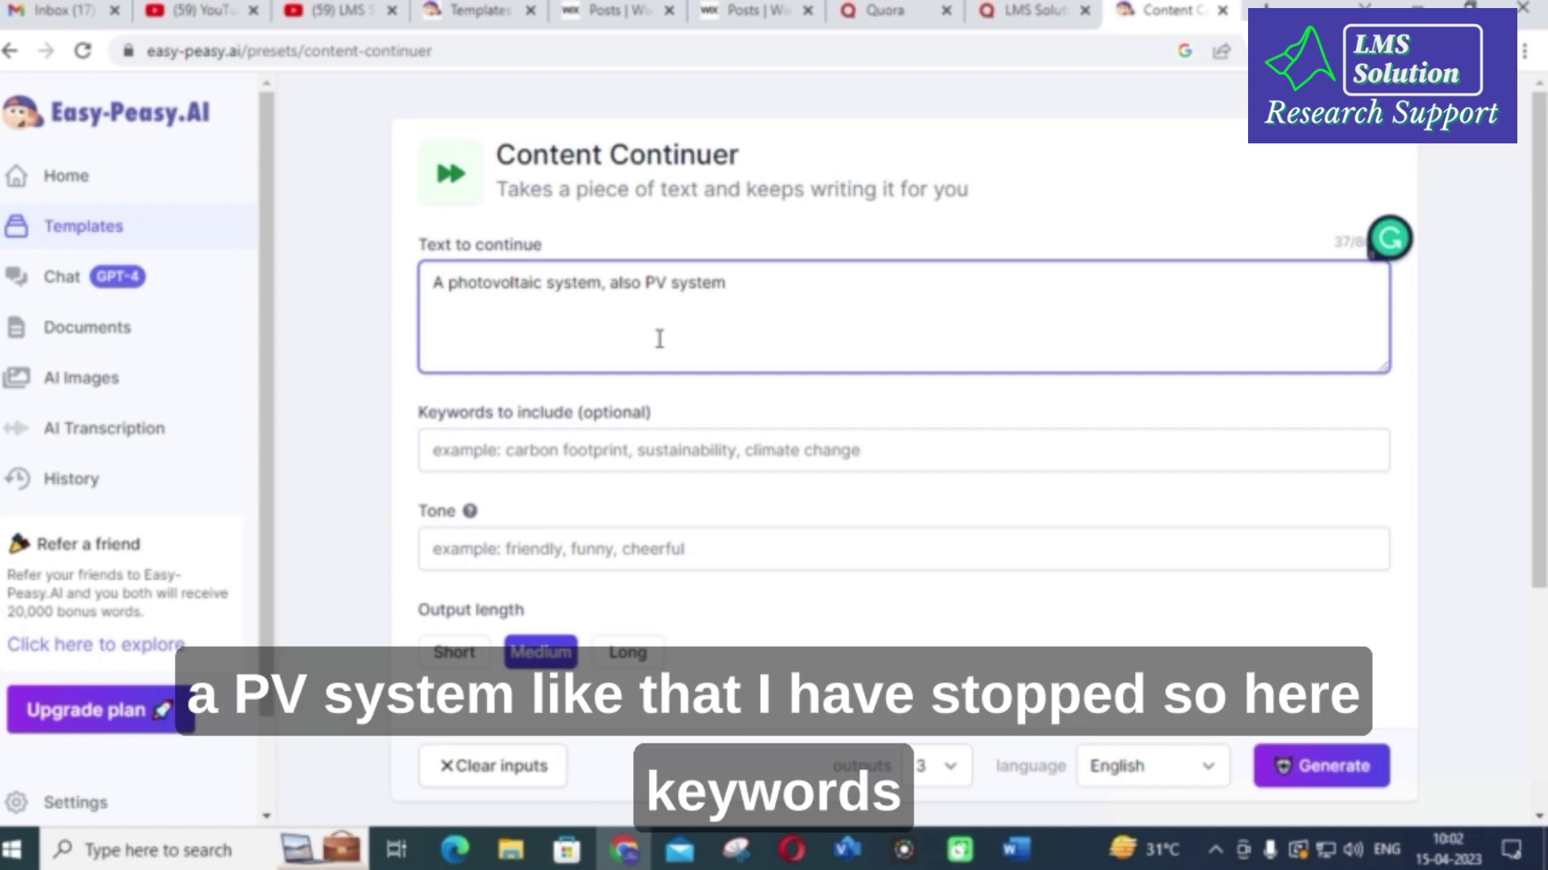
# Step: Add the keywords "renewable energy, future of energy, need in power sector" to the Content Continuer and set the tone to professional
pyautogui.click(590, 449)
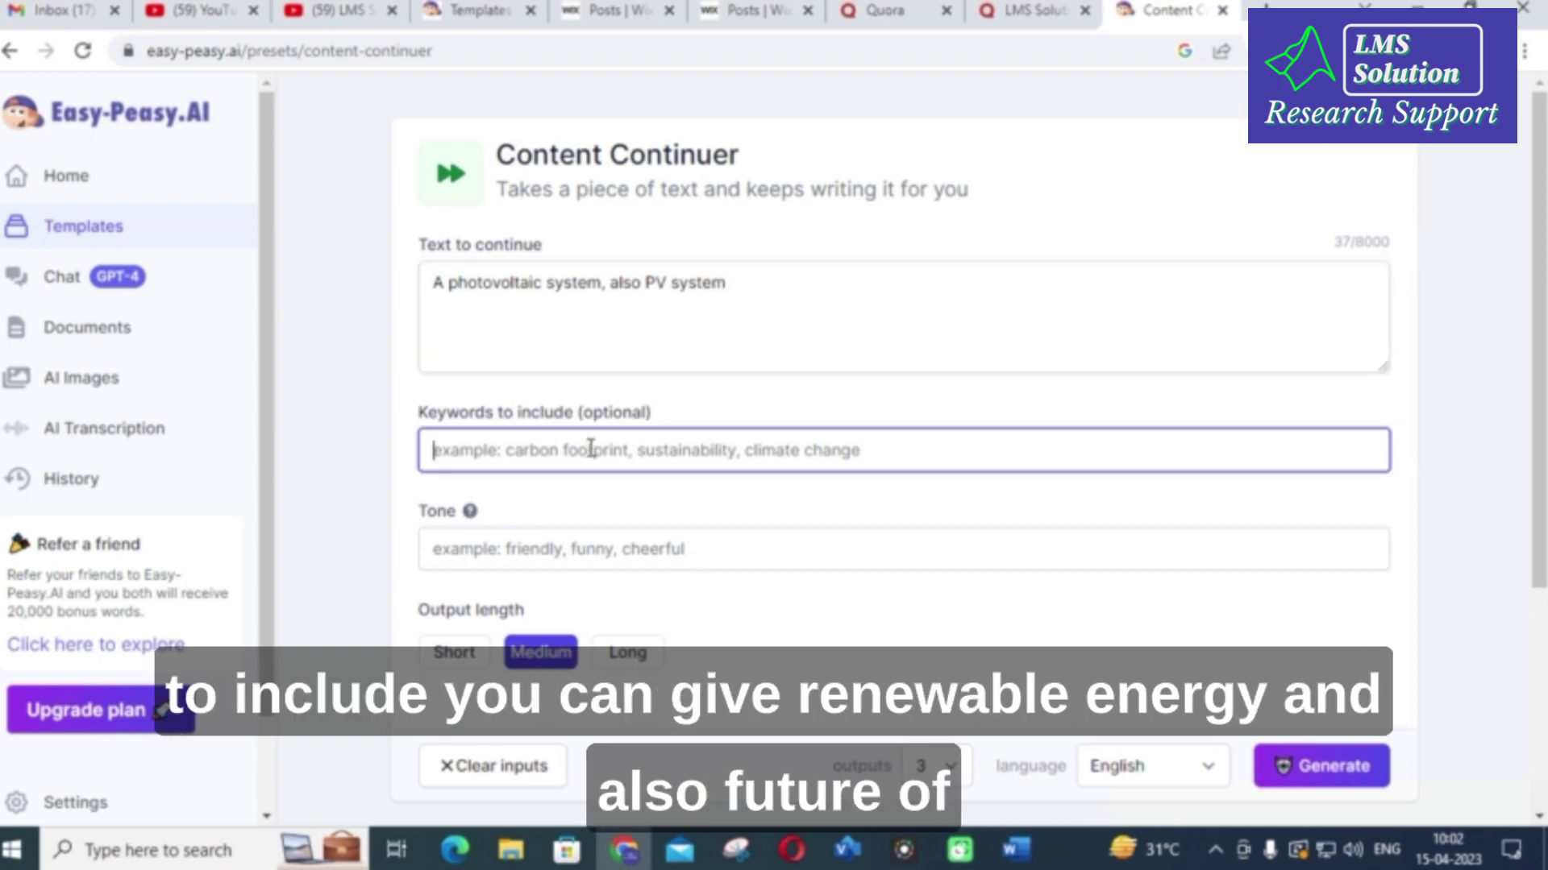
pyautogui.write('renewabl')
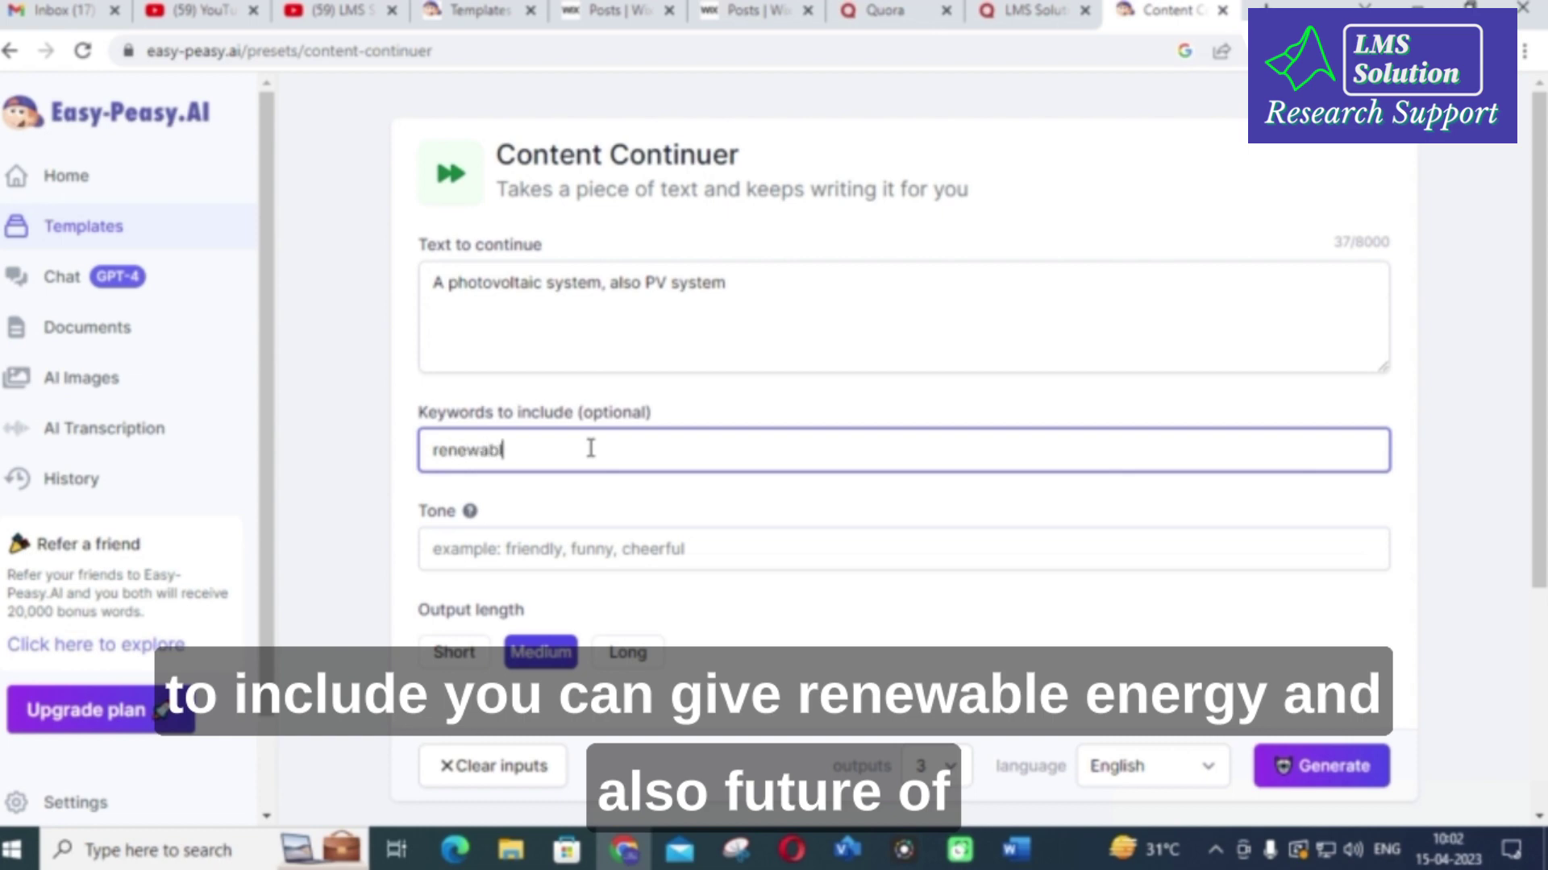
pyautogui.write('e energy, future of energy')
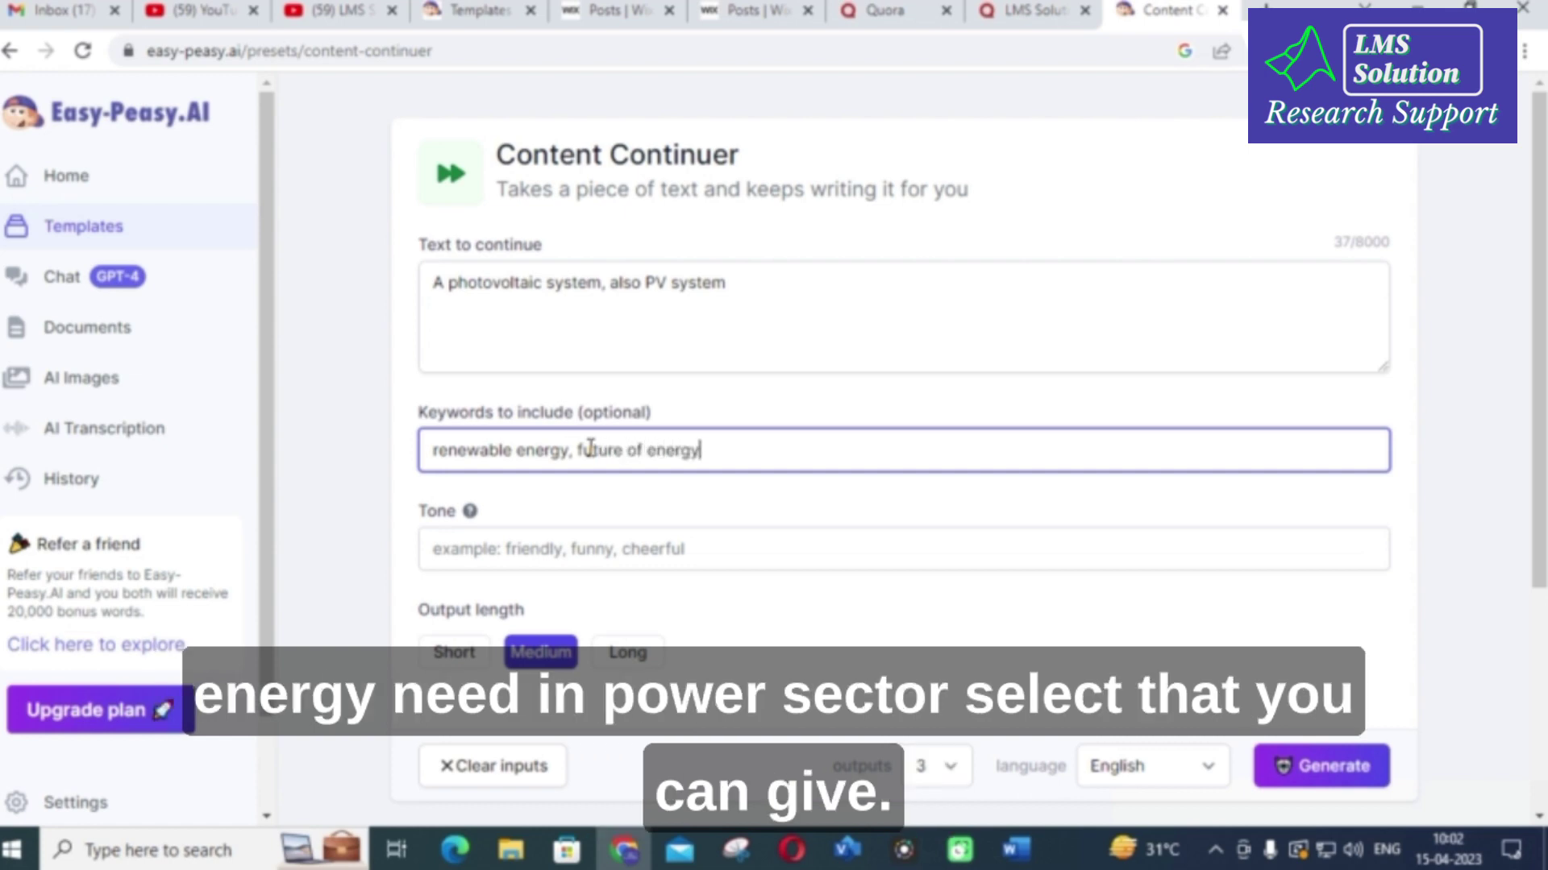
pyautogui.write(', need in power sector')
pyautogui.click(602, 553)
pyautogui.scroll(-1, 602, 553)
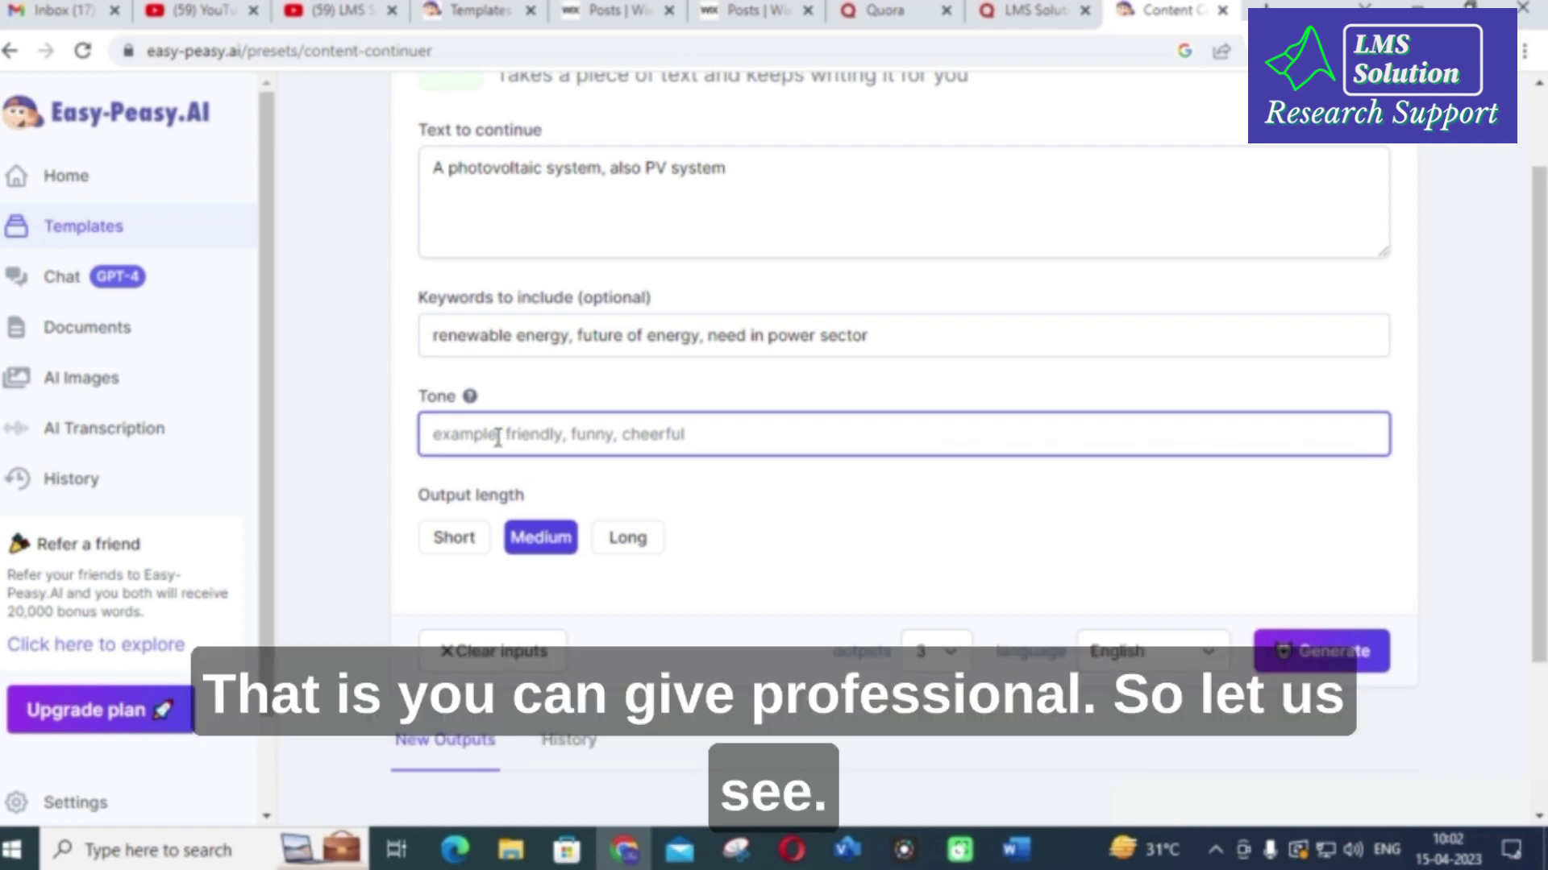
pyautogui.write('professional')
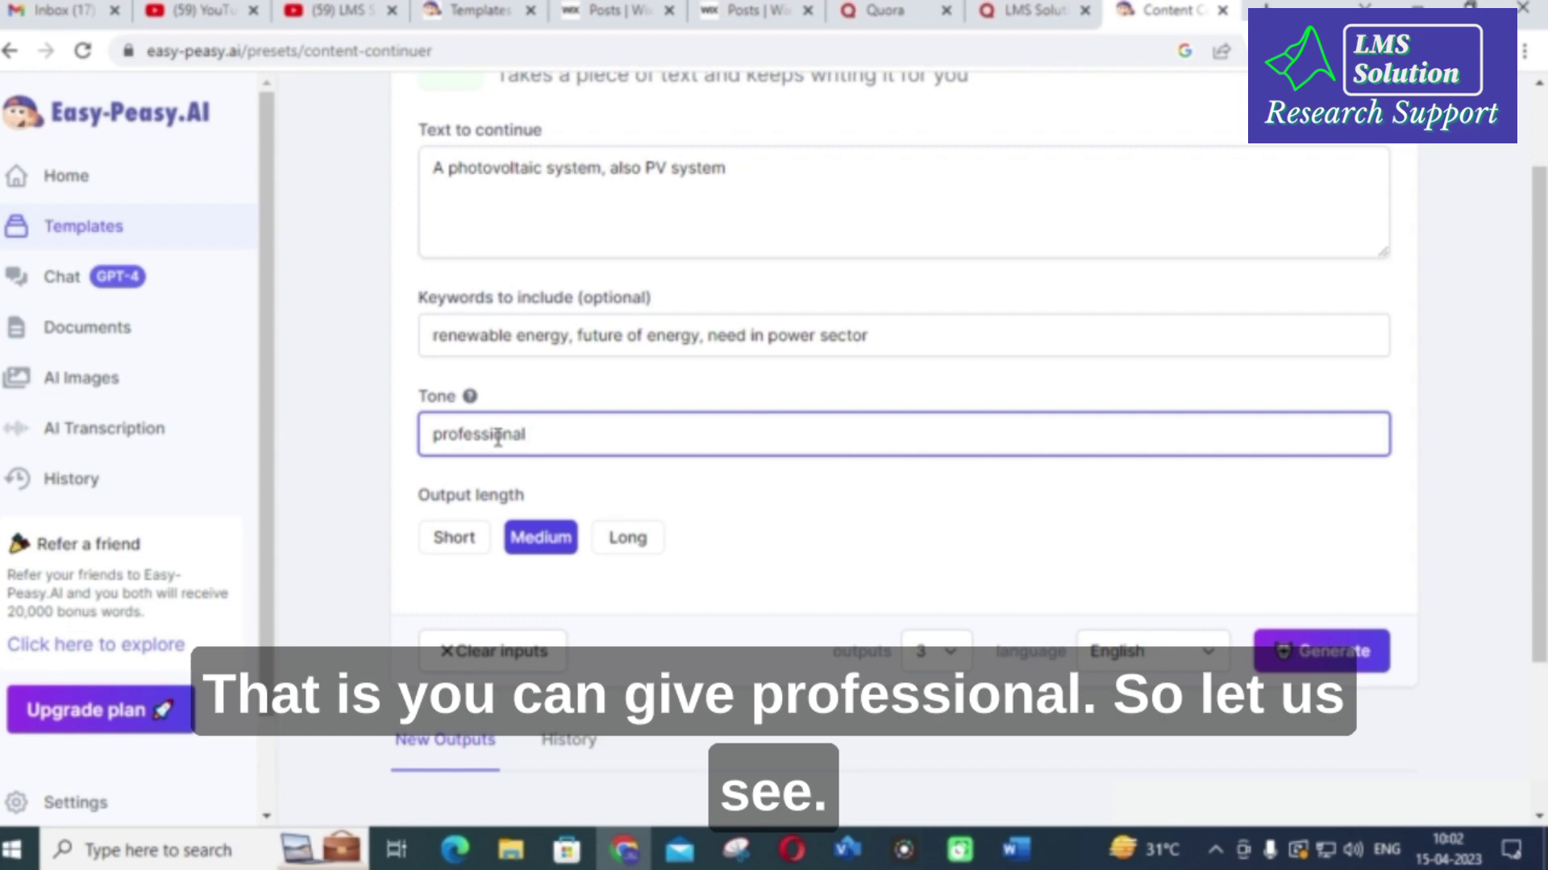
# Step: Compare the Short length option, keep the output length at Medium, and try to generate the continuation
pyautogui.click(450, 543)
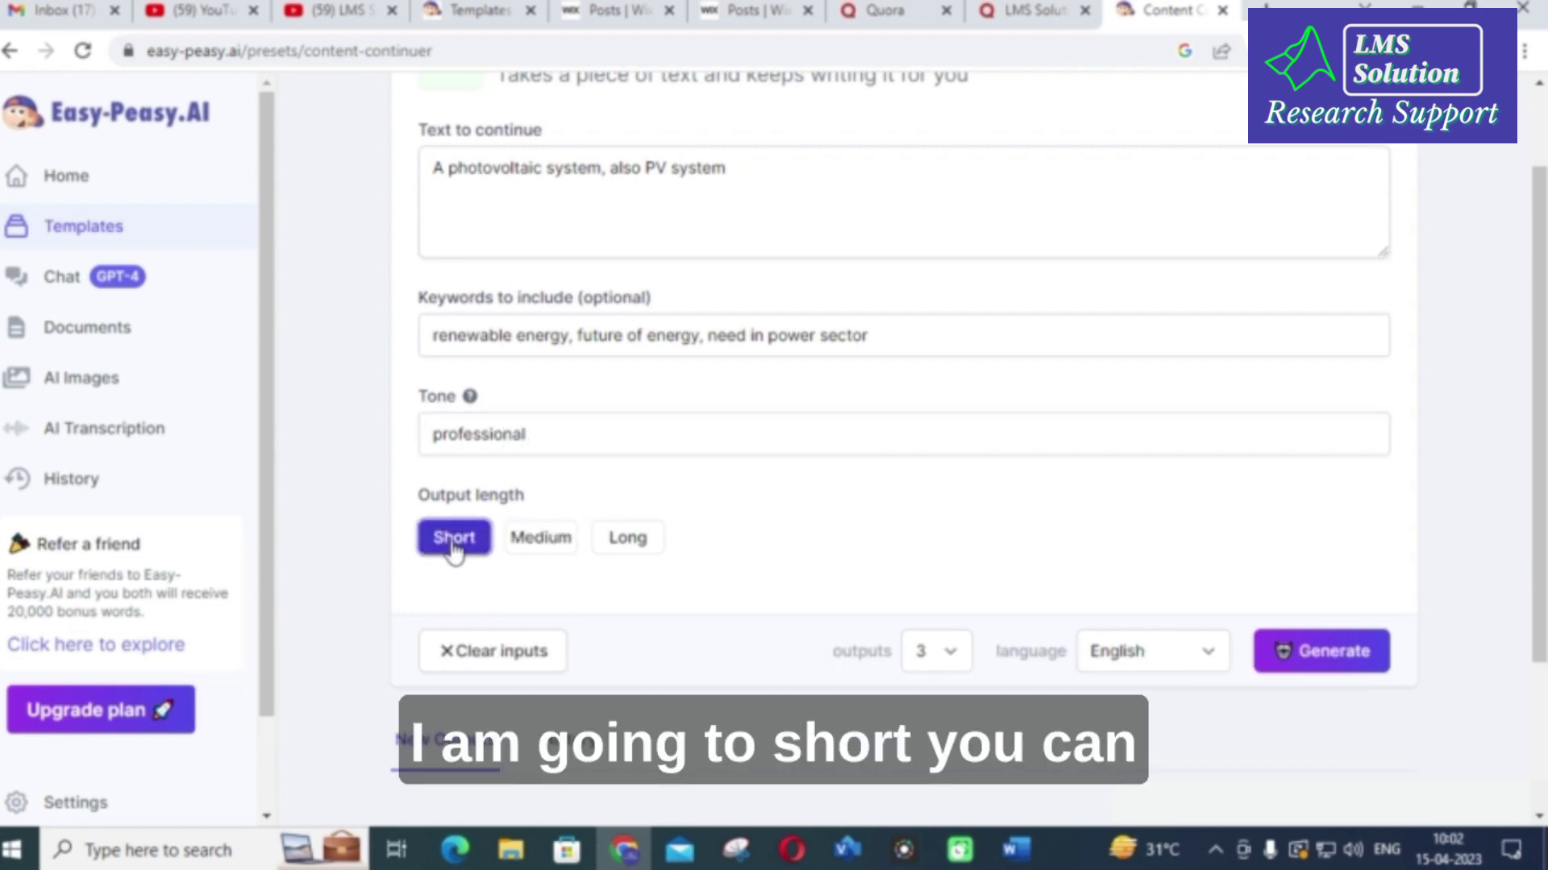
pyautogui.click(533, 544)
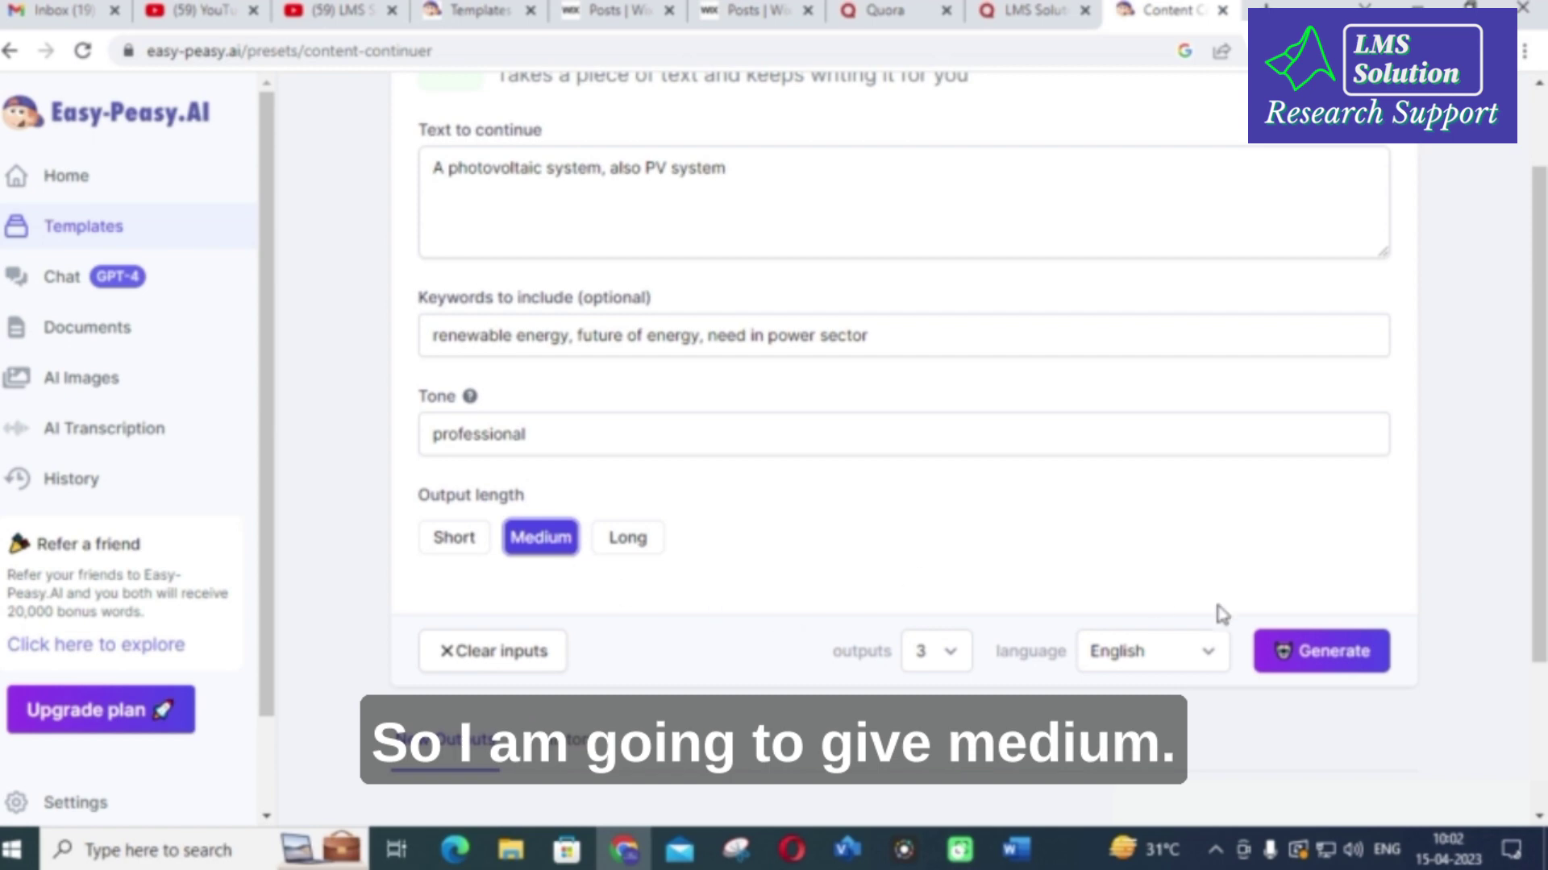
pyautogui.click(1343, 665)
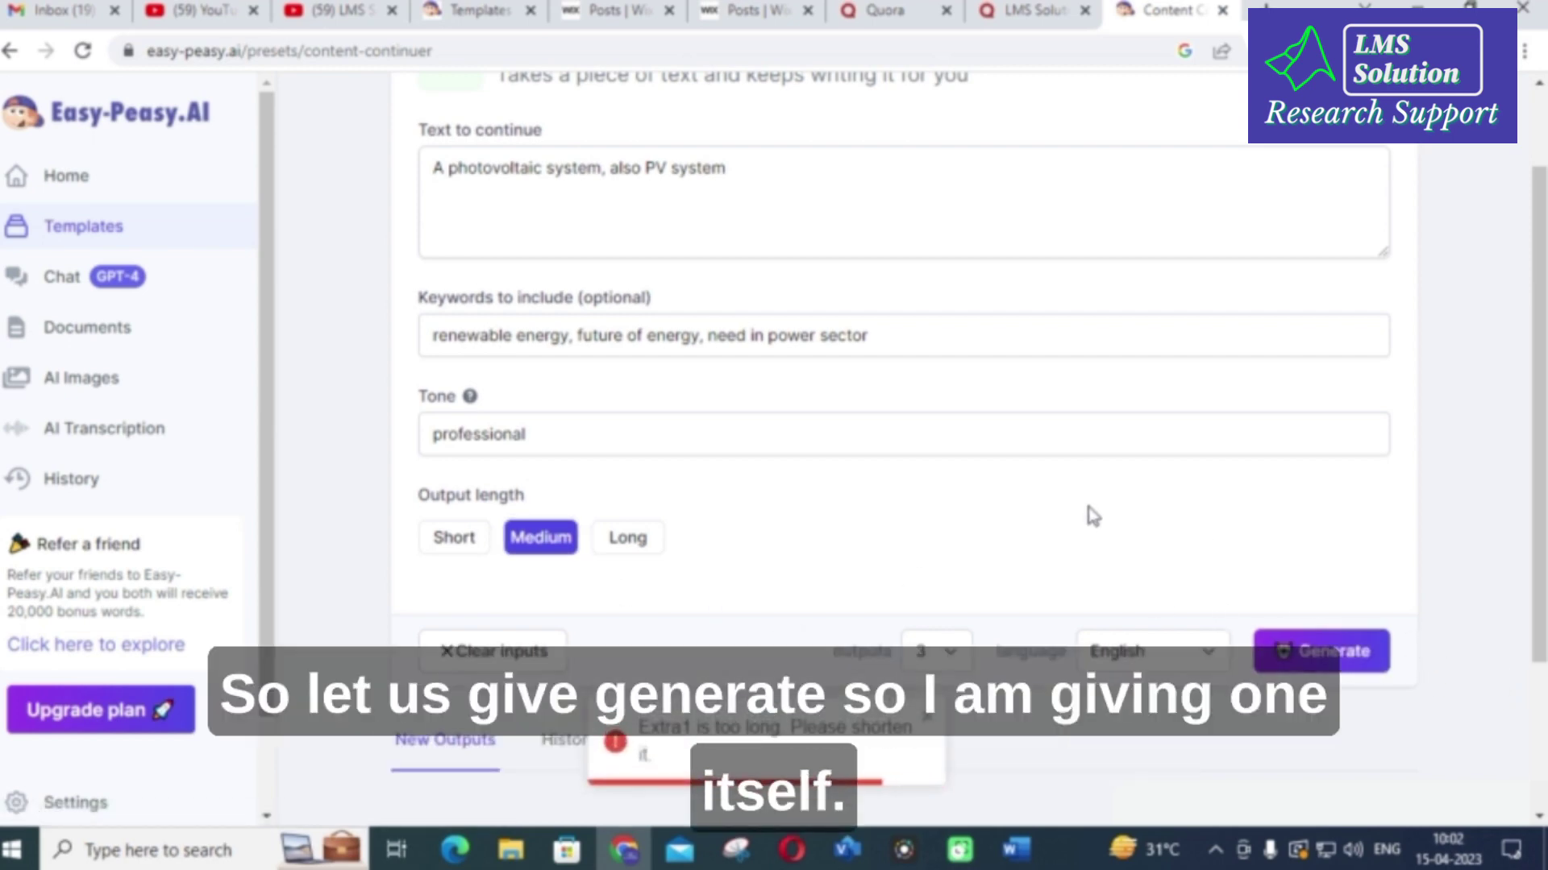
pyautogui.click(929, 726)
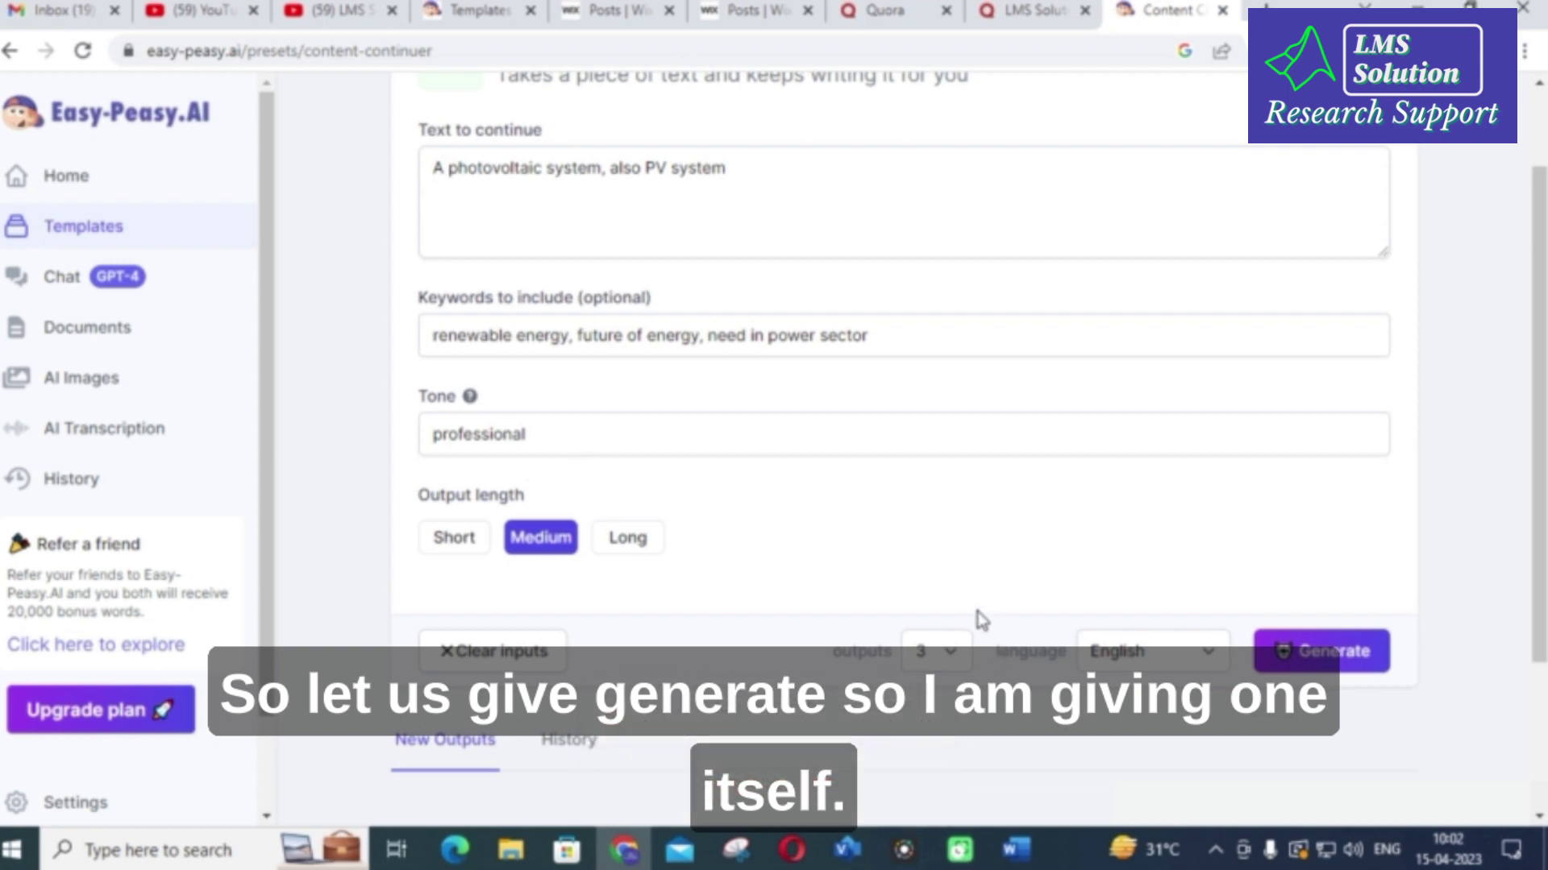
# Step: Reduce the number of outputs to 1 and try to generate the photovoltaic text continuation again
pyautogui.scroll(-3, 725, 612)
pyautogui.click(954, 433)
pyautogui.click(935, 464)
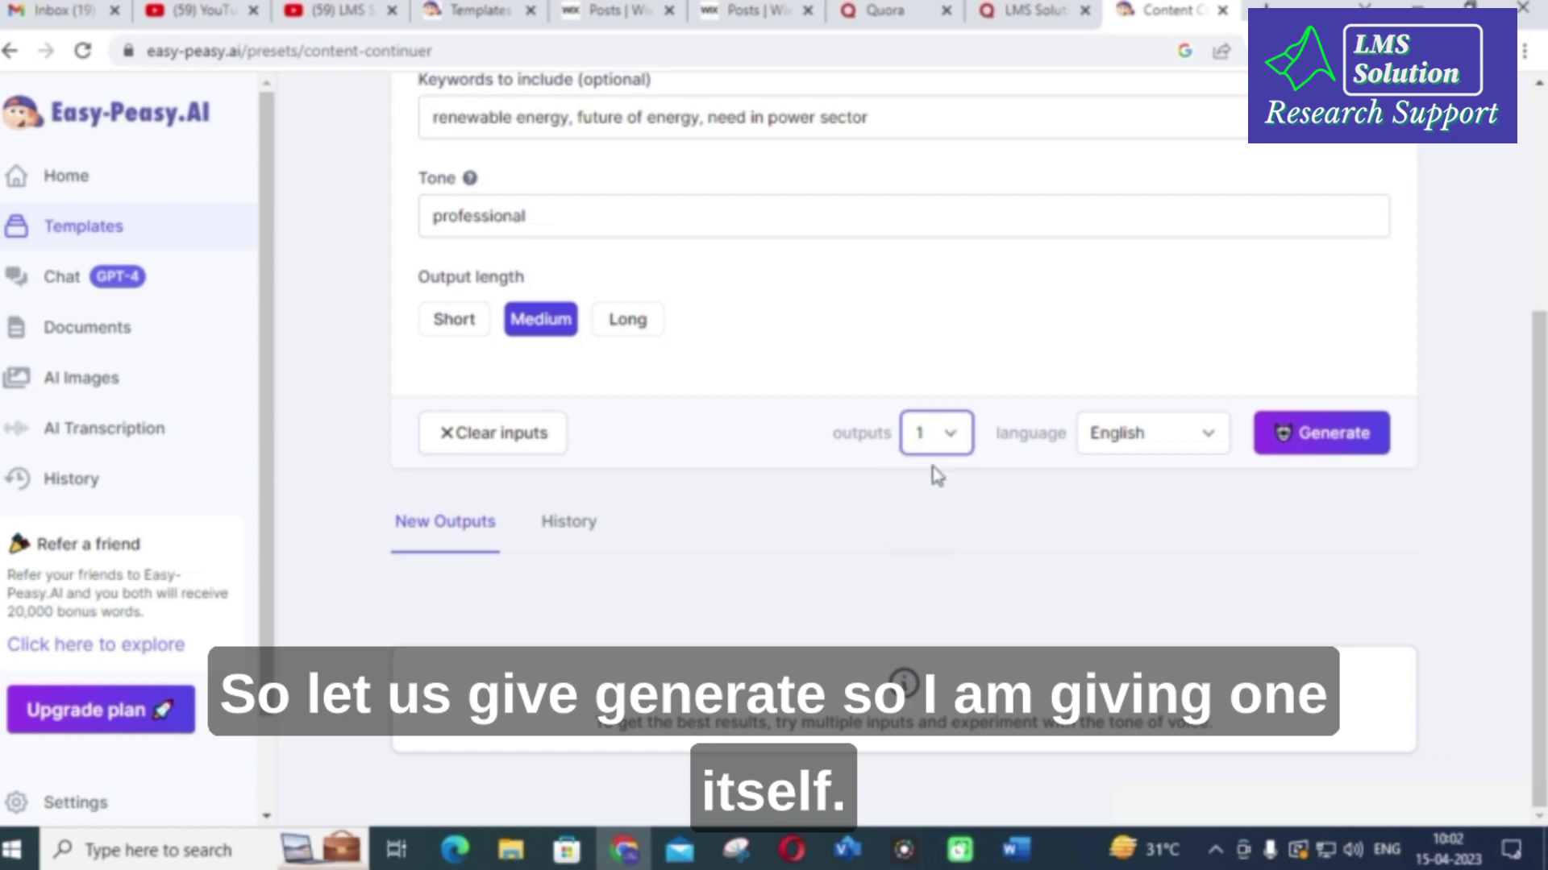
pyautogui.click(1314, 447)
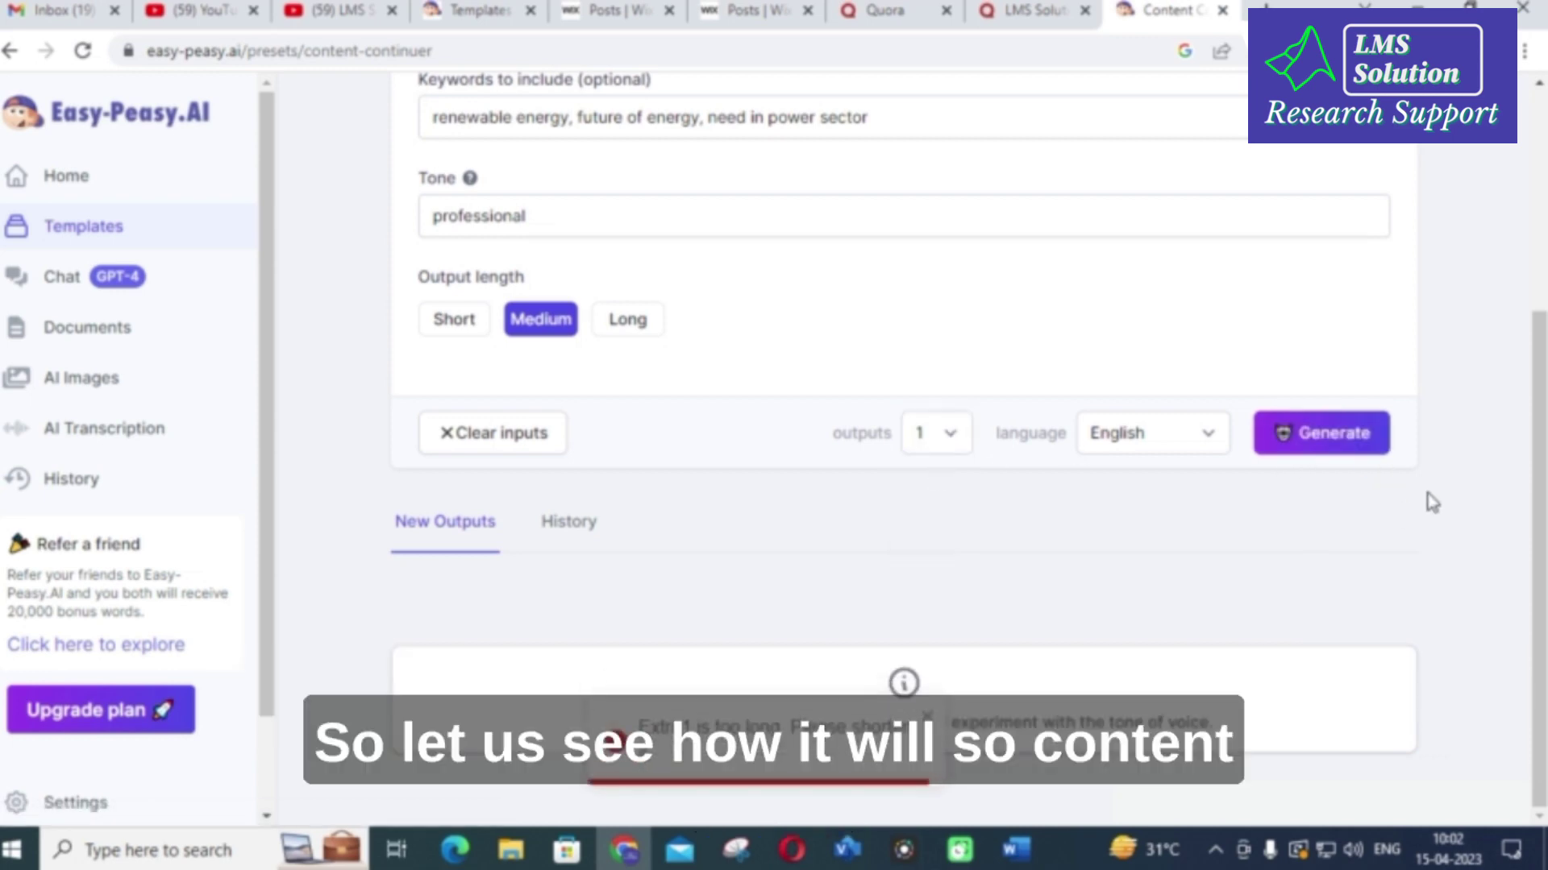
# Step: Recheck the Content Continuer's entered text, keywords and tone, and open its output history
pyautogui.scroll(4, 766, 562)
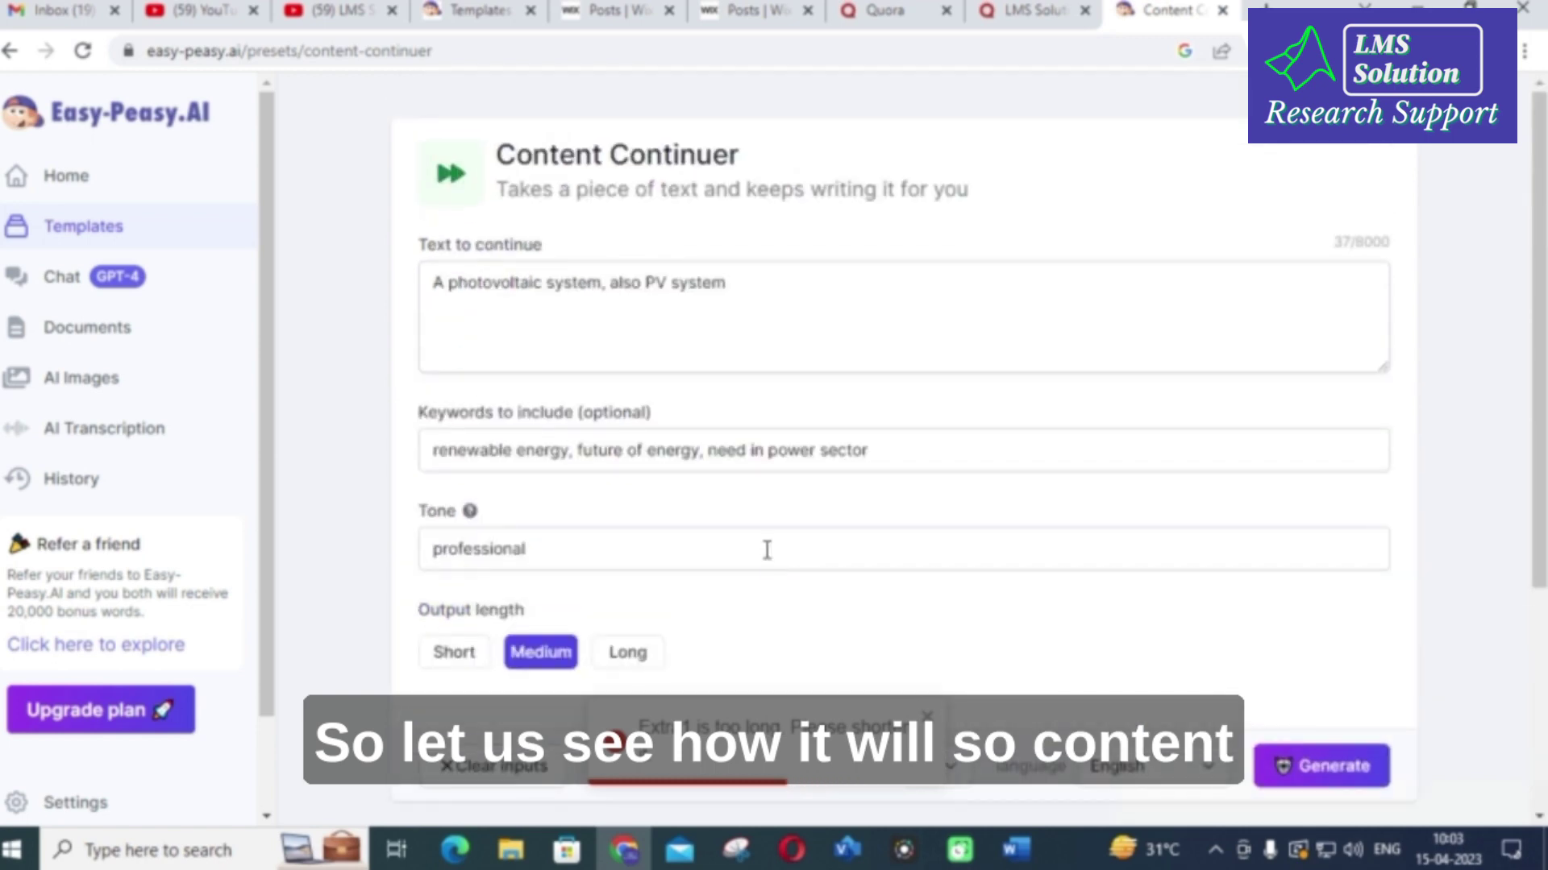
pyautogui.scroll(-4, 765, 561)
pyautogui.click(571, 524)
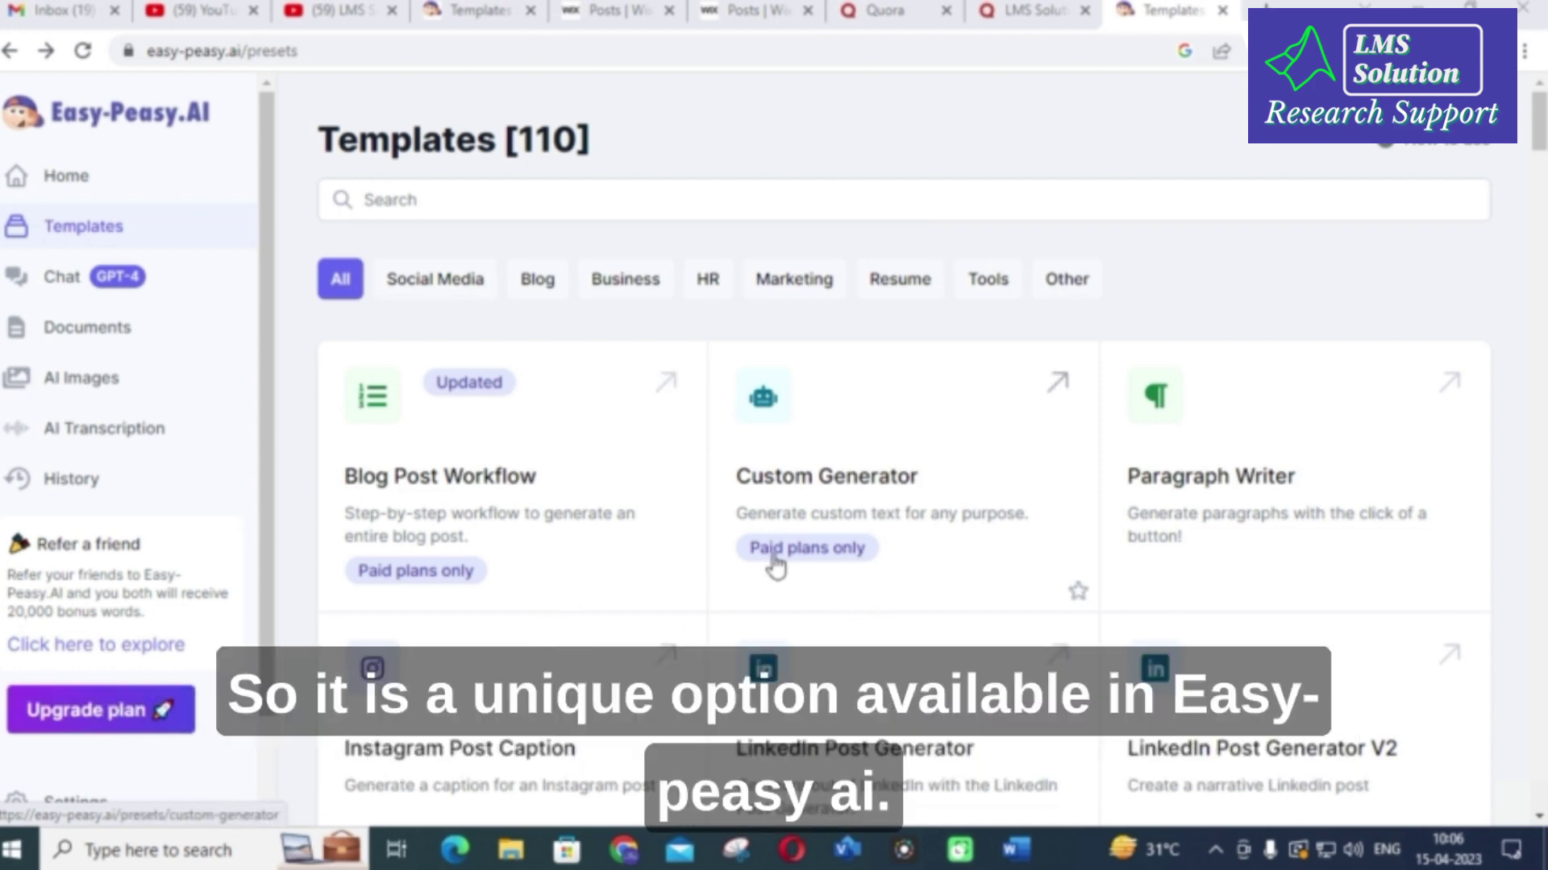
# Step: Browse the template list around the content rewriting, continuing, summarizing, grammar and native-speaker writing tools
pyautogui.scroll(-10, 755, 532)
pyautogui.scroll(-4, 749, 535)
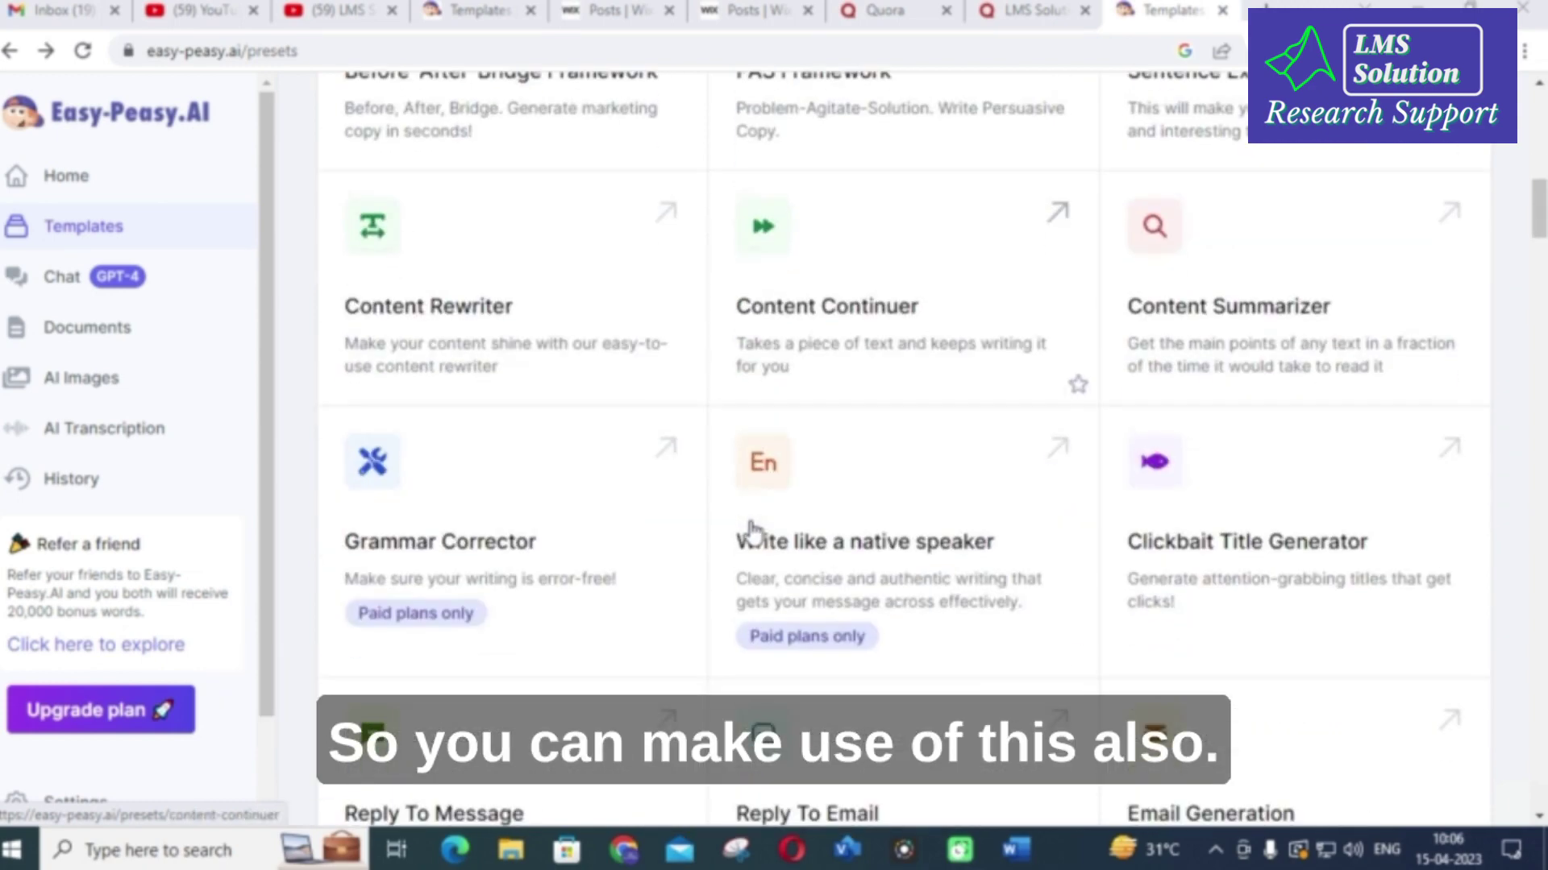
pyautogui.scroll(-1, 911, 437)
pyautogui.scroll(-5, 911, 437)
pyautogui.scroll(7, 878, 467)
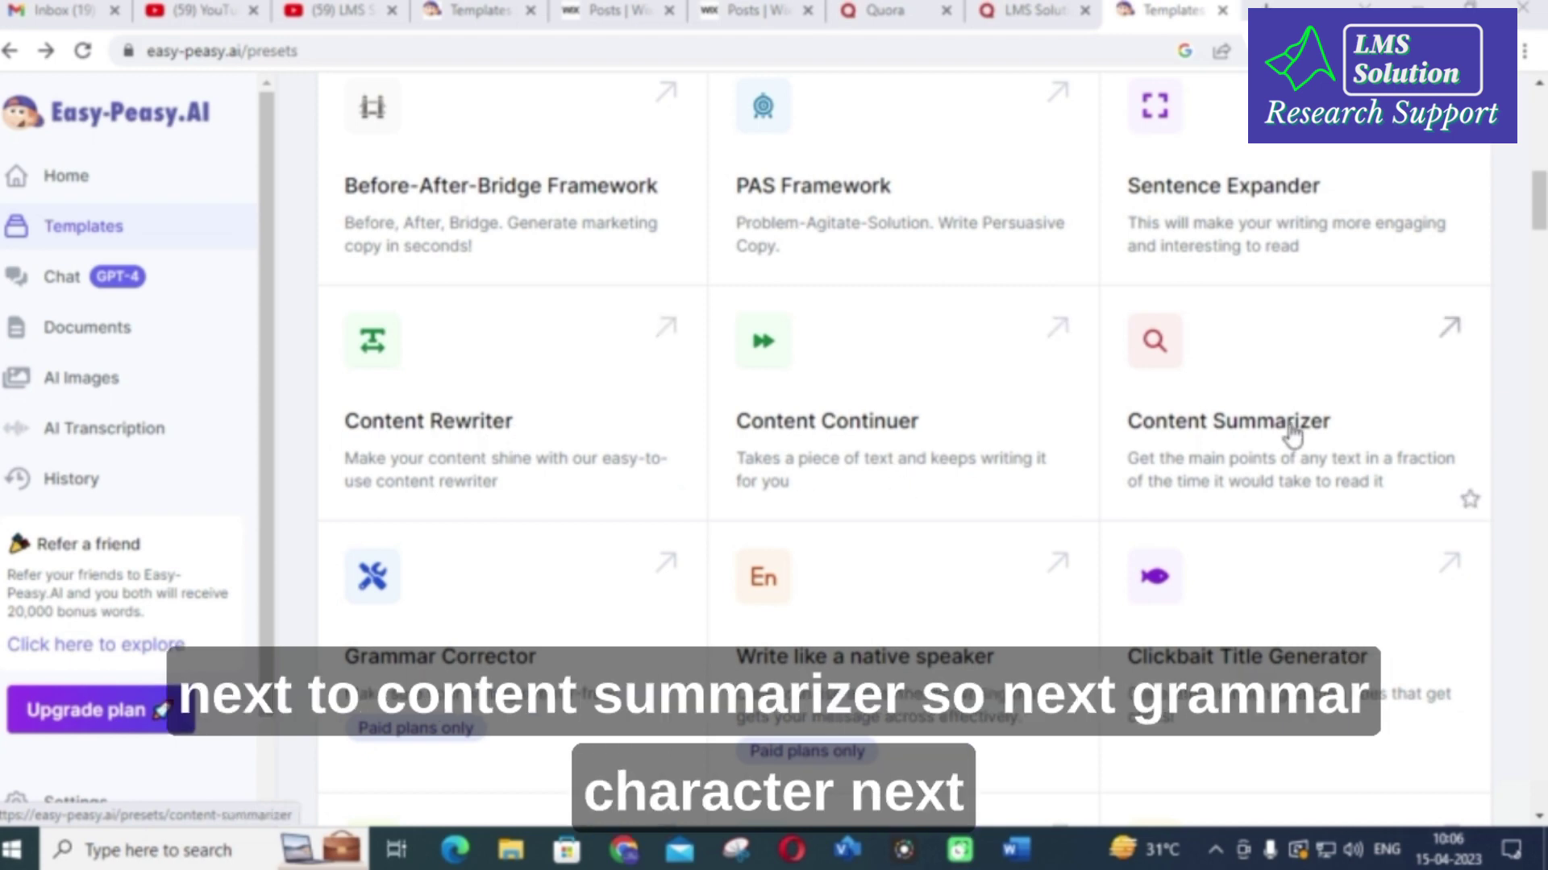
pyautogui.scroll(-5, 1261, 449)
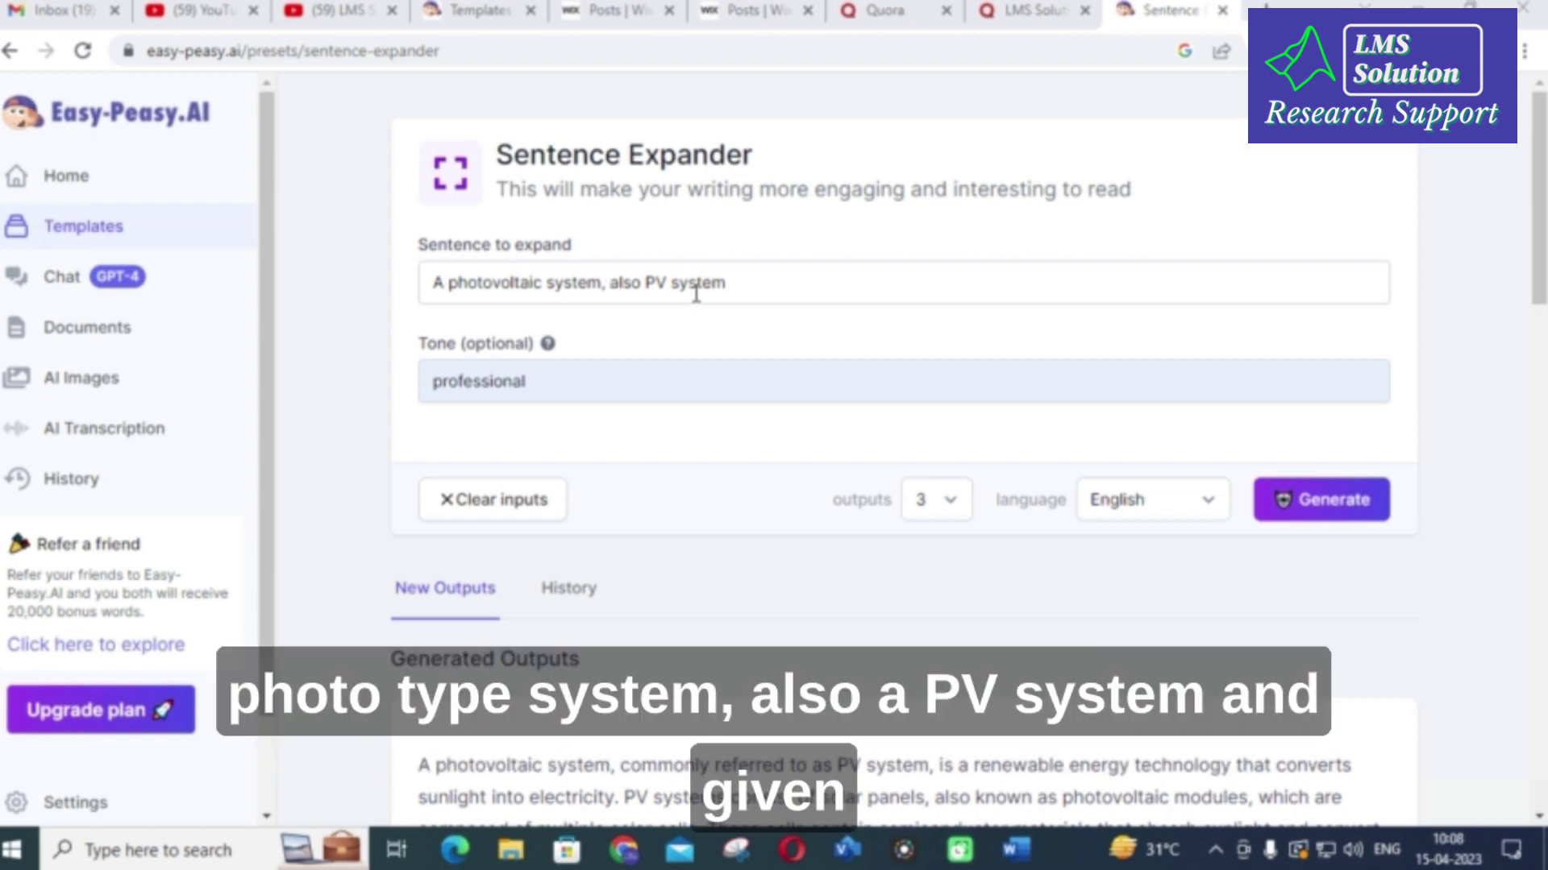
# Step: Review the Sentence Expander's inputs for the photovoltaic system sentence and read the paragraphs generated from it
pyautogui.scroll(-2, 696, 294)
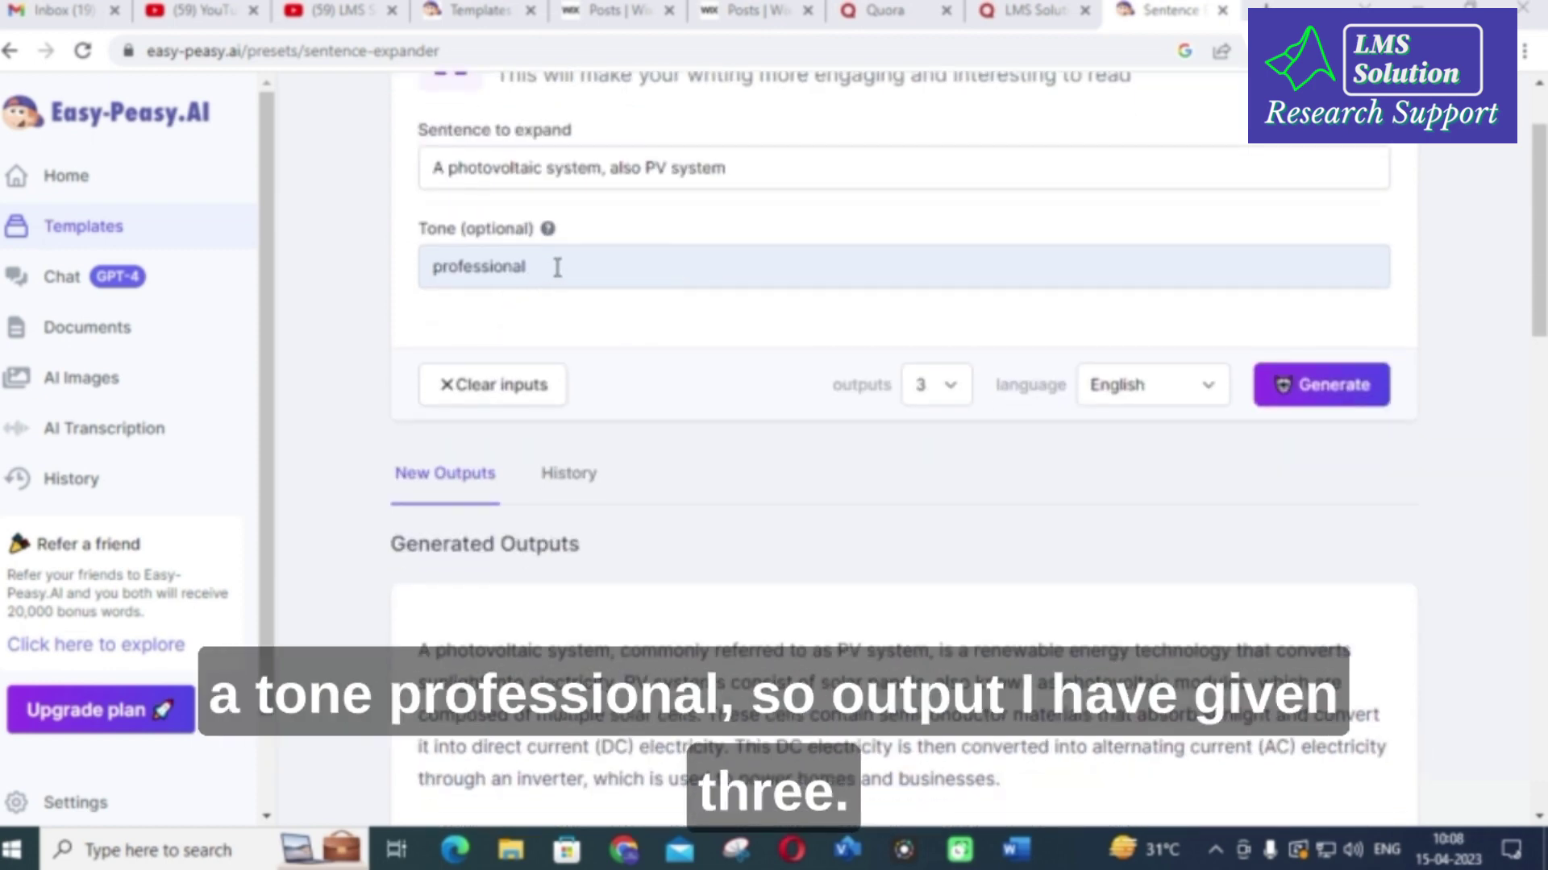
pyautogui.scroll(-4, 557, 268)
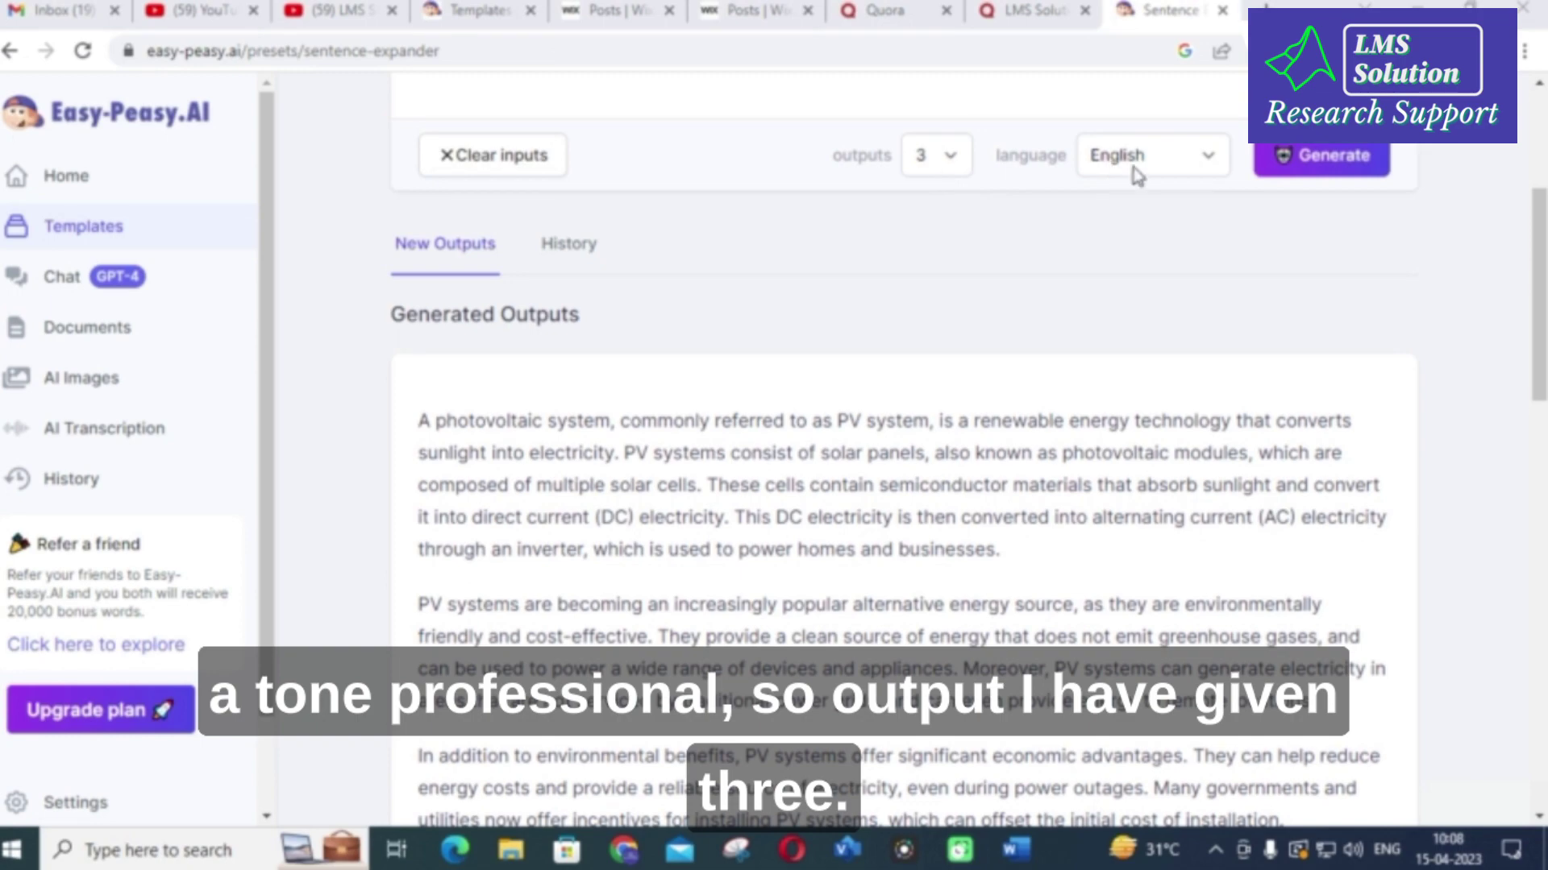
pyautogui.scroll(-14, 1081, 242)
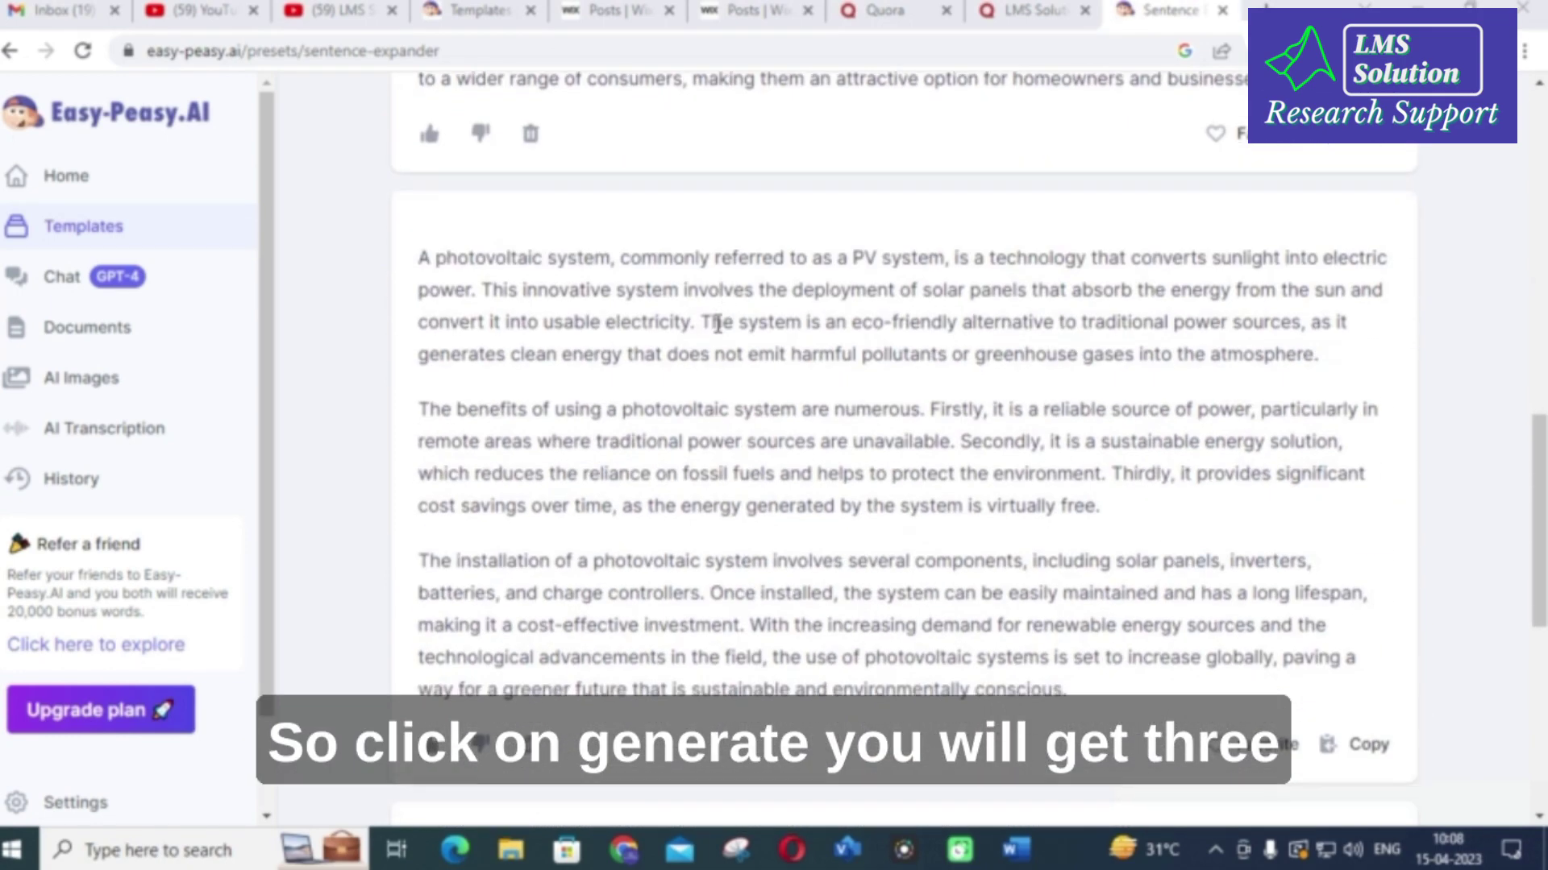
pyautogui.scroll(-8, 717, 324)
pyautogui.scroll(15, 706, 330)
pyautogui.scroll(2, 706, 331)
pyautogui.scroll(5, 595, 376)
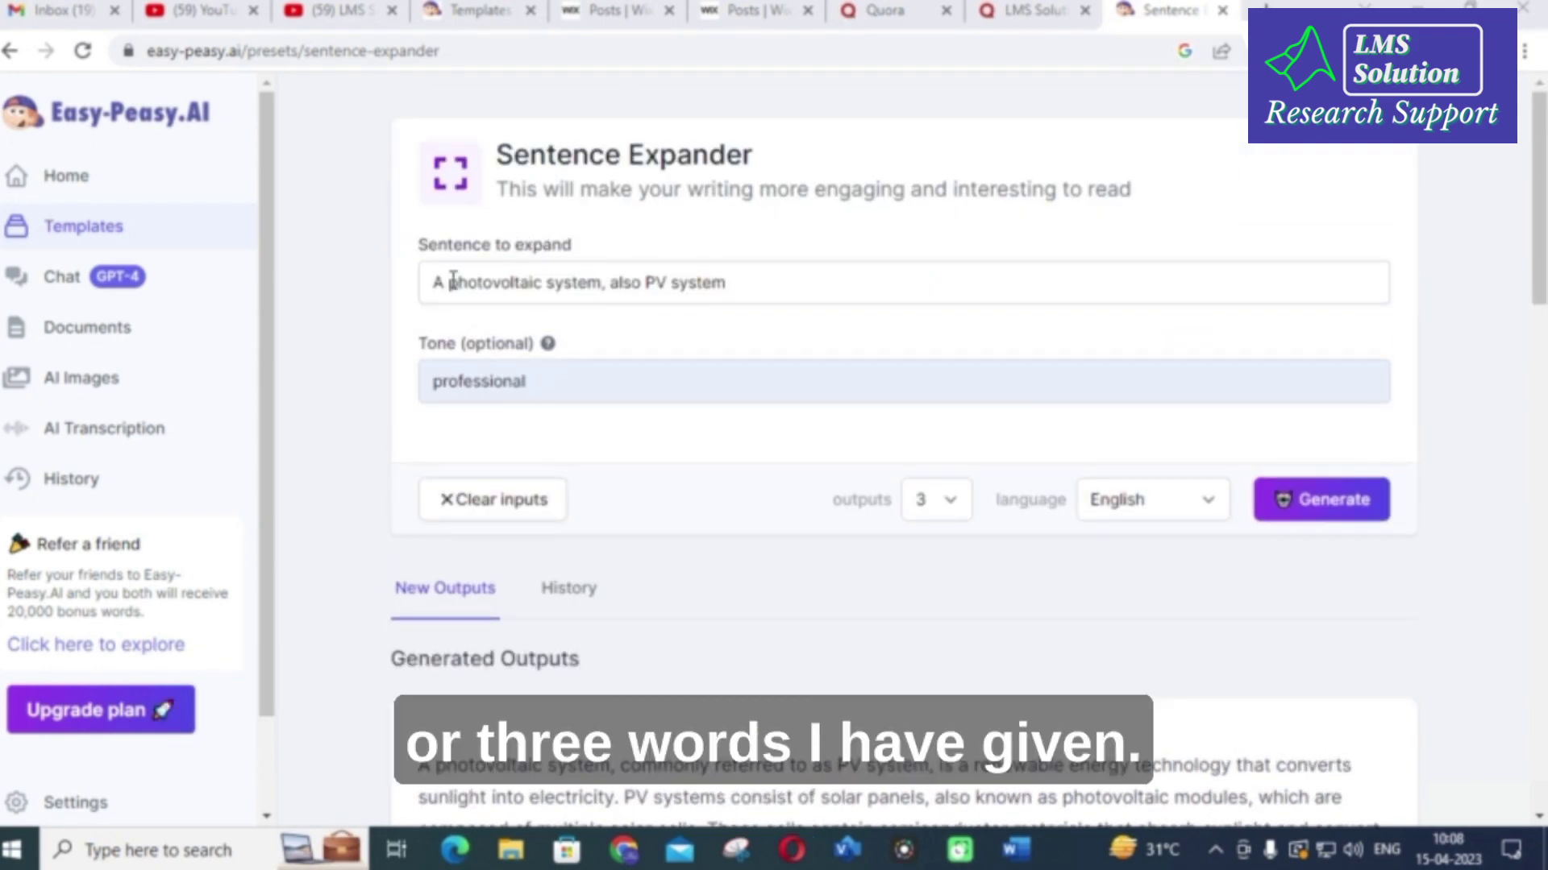
pyautogui.scroll(-5, 484, 294)
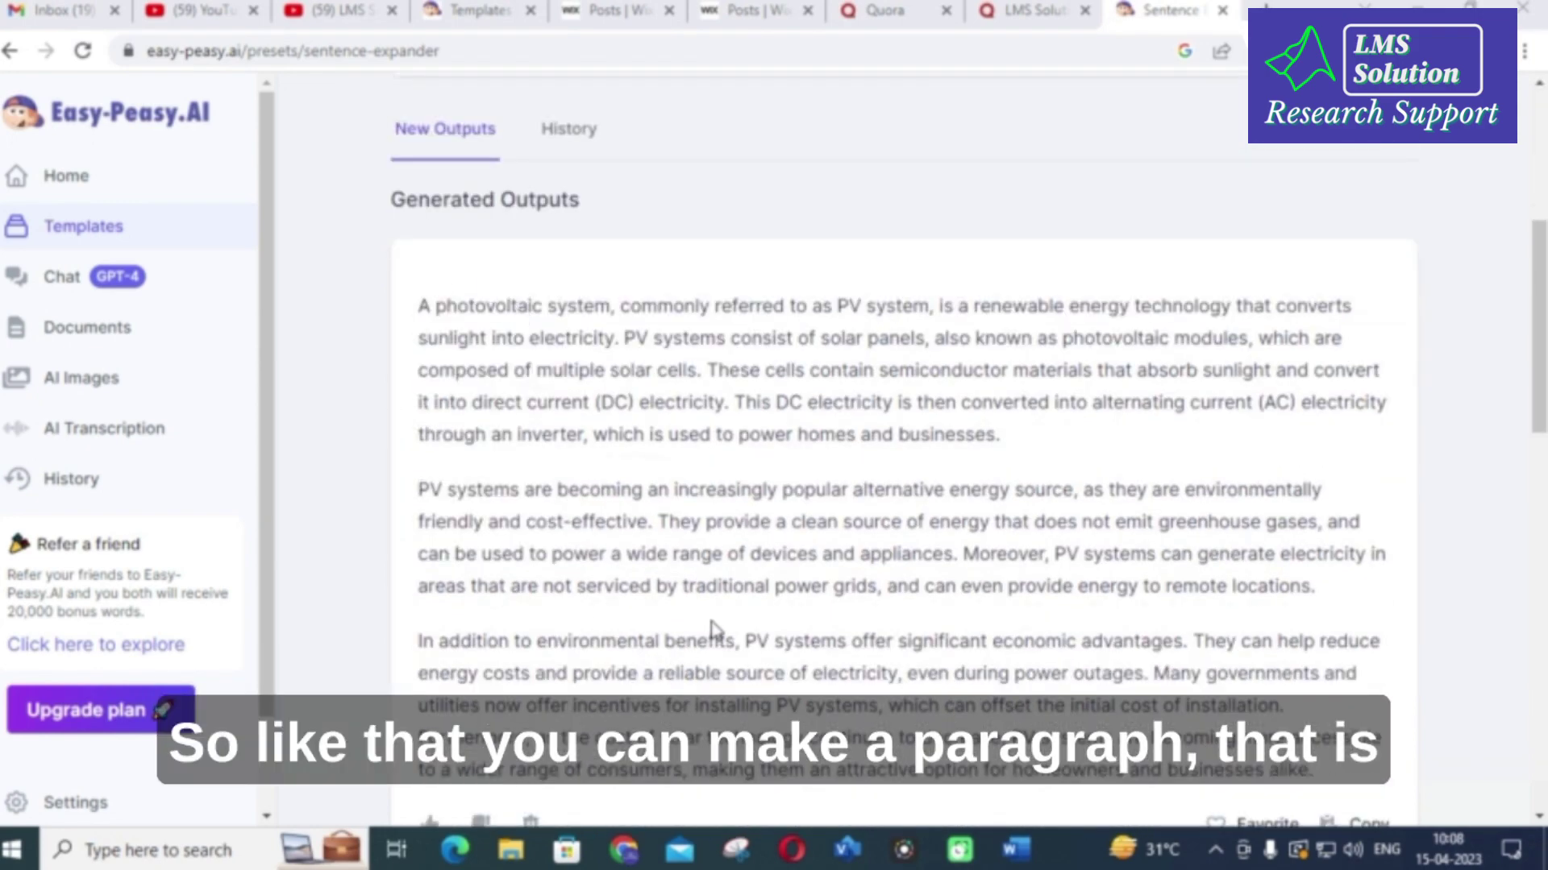
pyautogui.scroll(5, 709, 632)
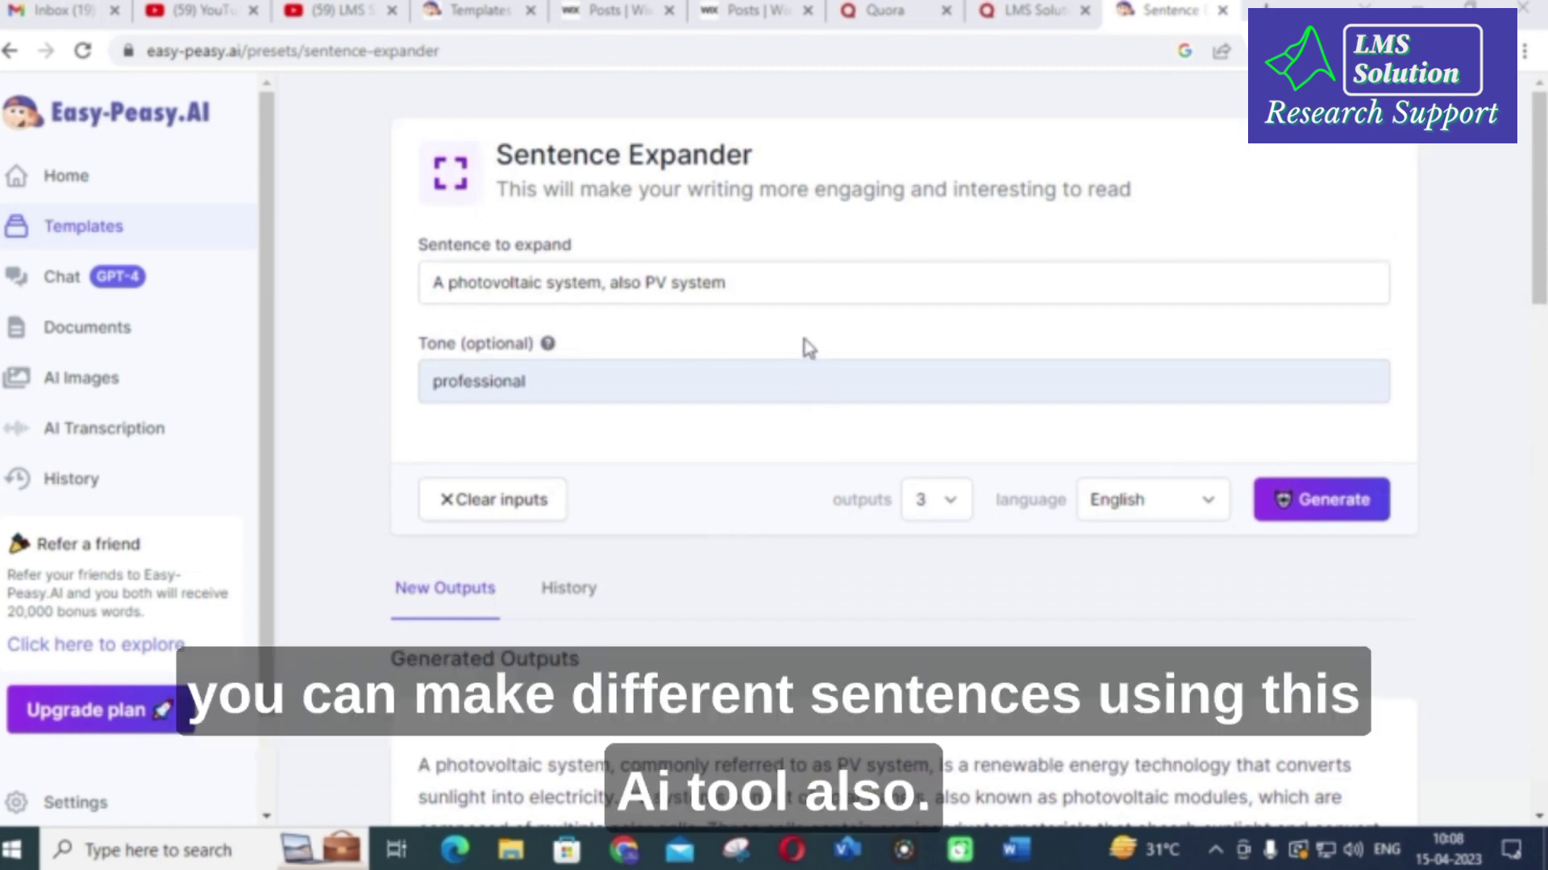
# Step: Look at My Prompts in the chat's prompt library, leave the chat, and open the AI Transcription page
pyautogui.click(97, 294)
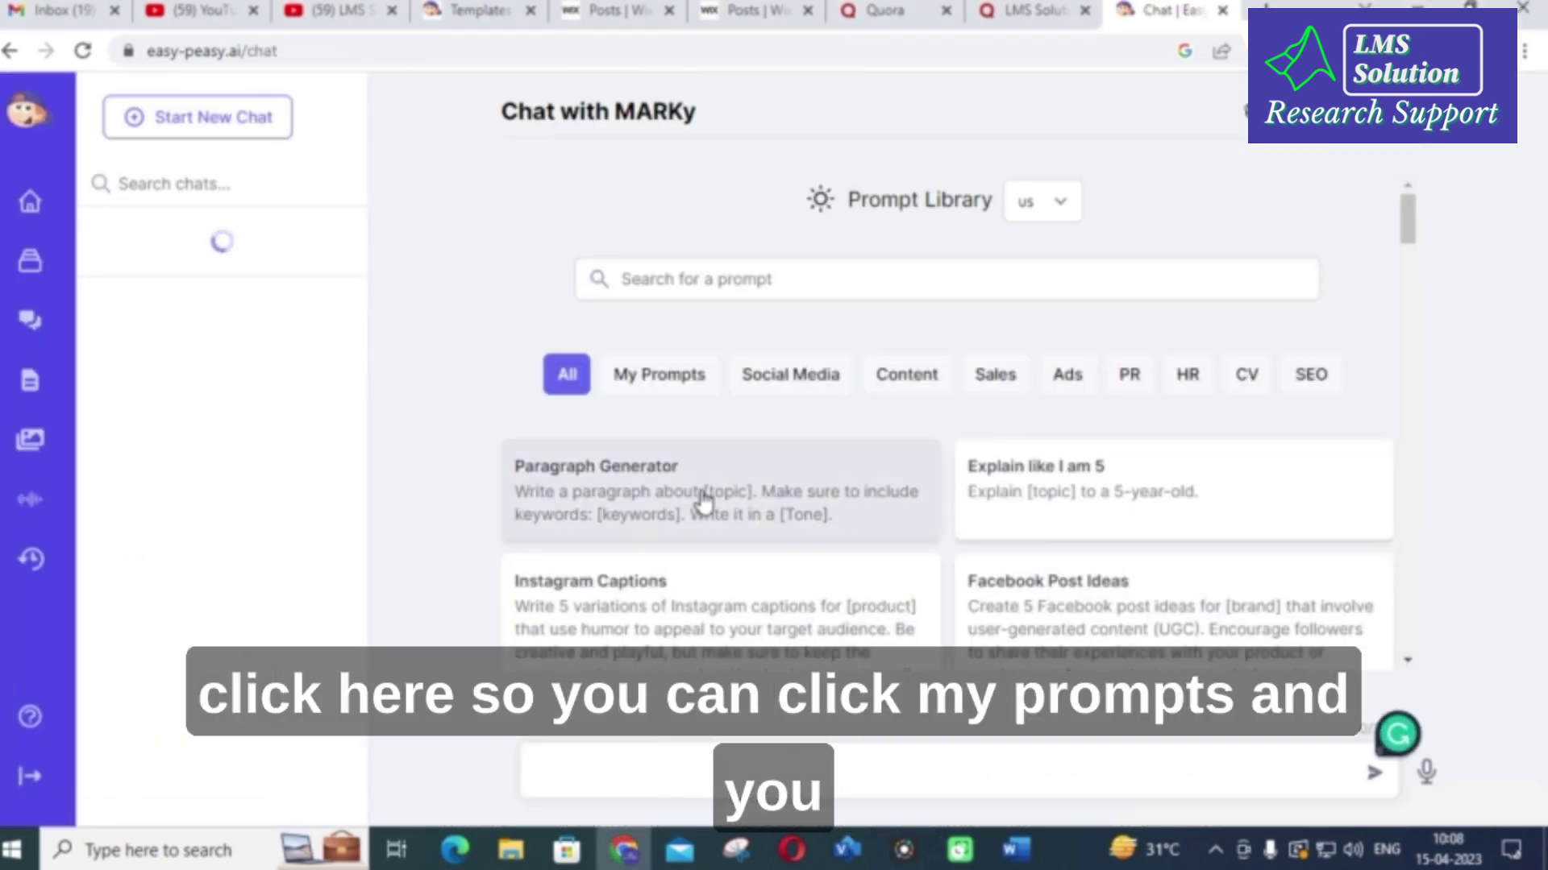
pyautogui.click(674, 394)
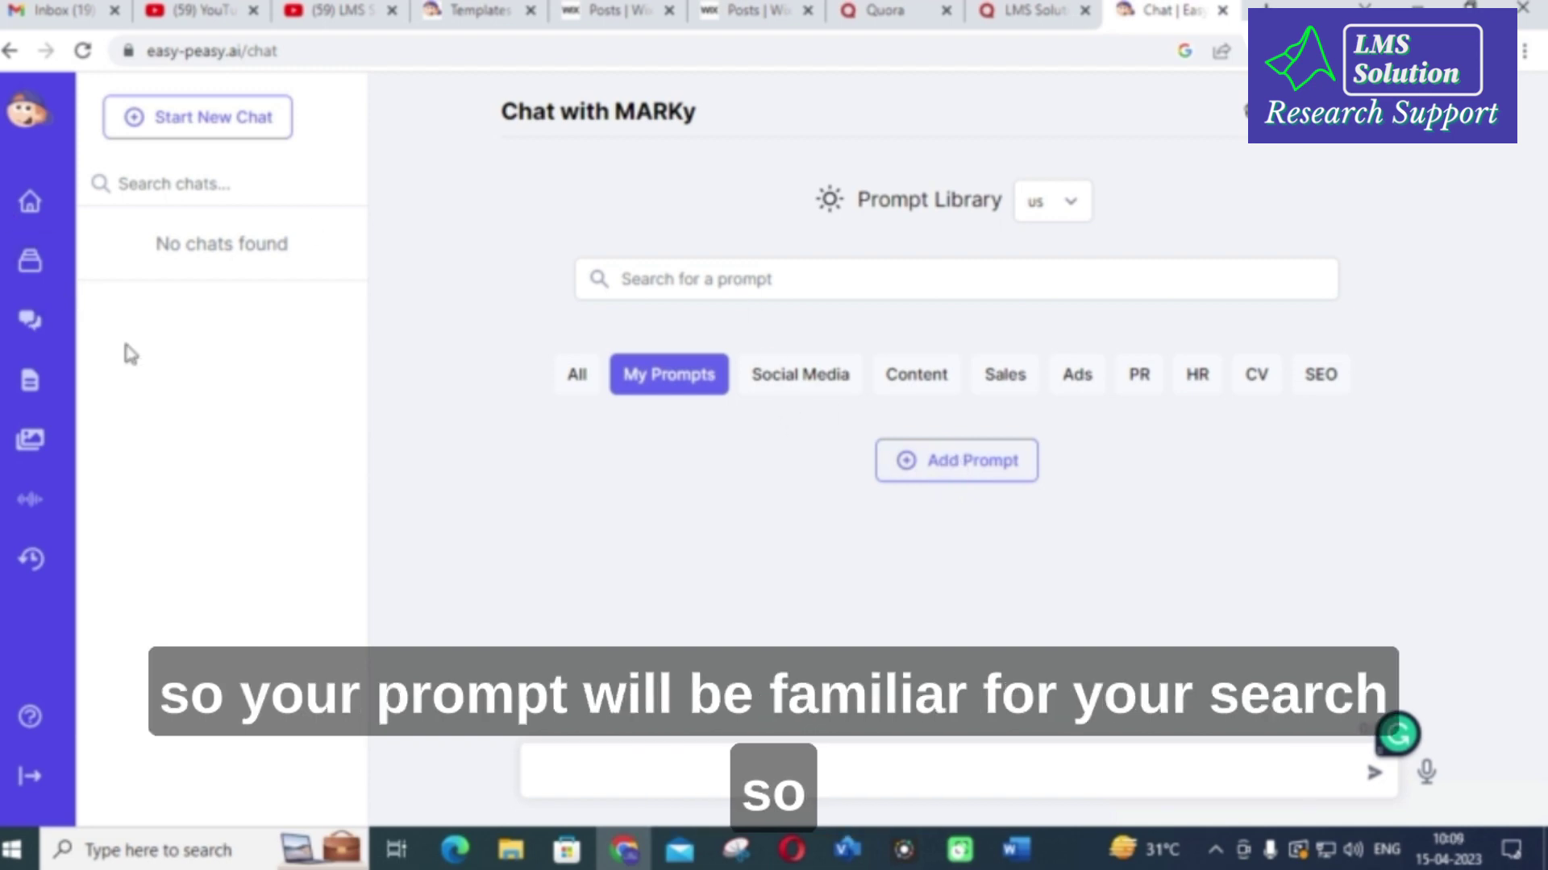
pyautogui.click(11, 52)
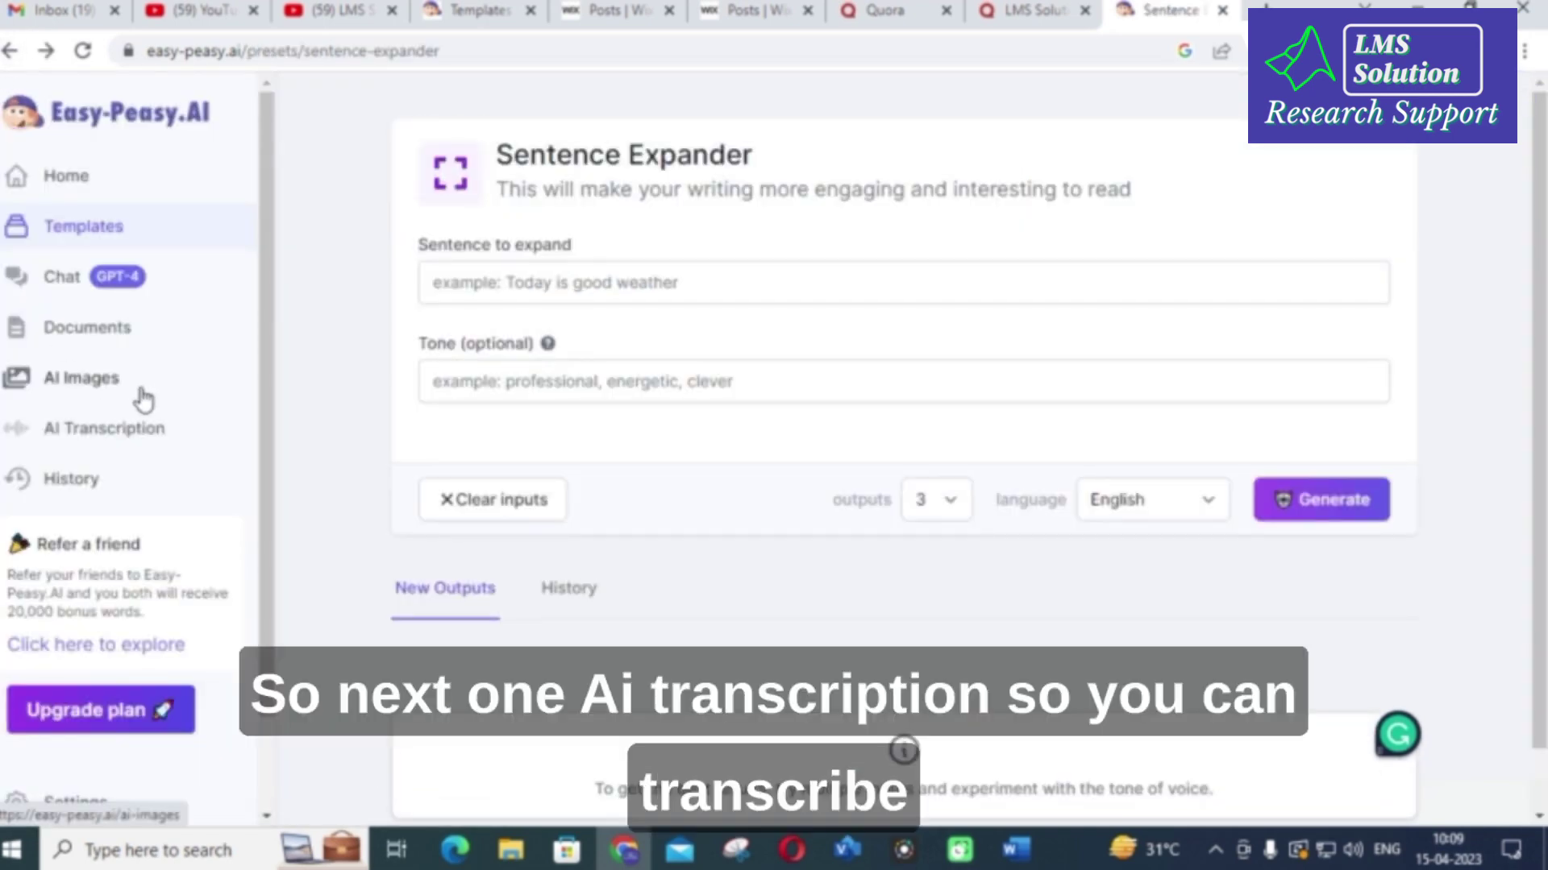
pyautogui.click(129, 432)
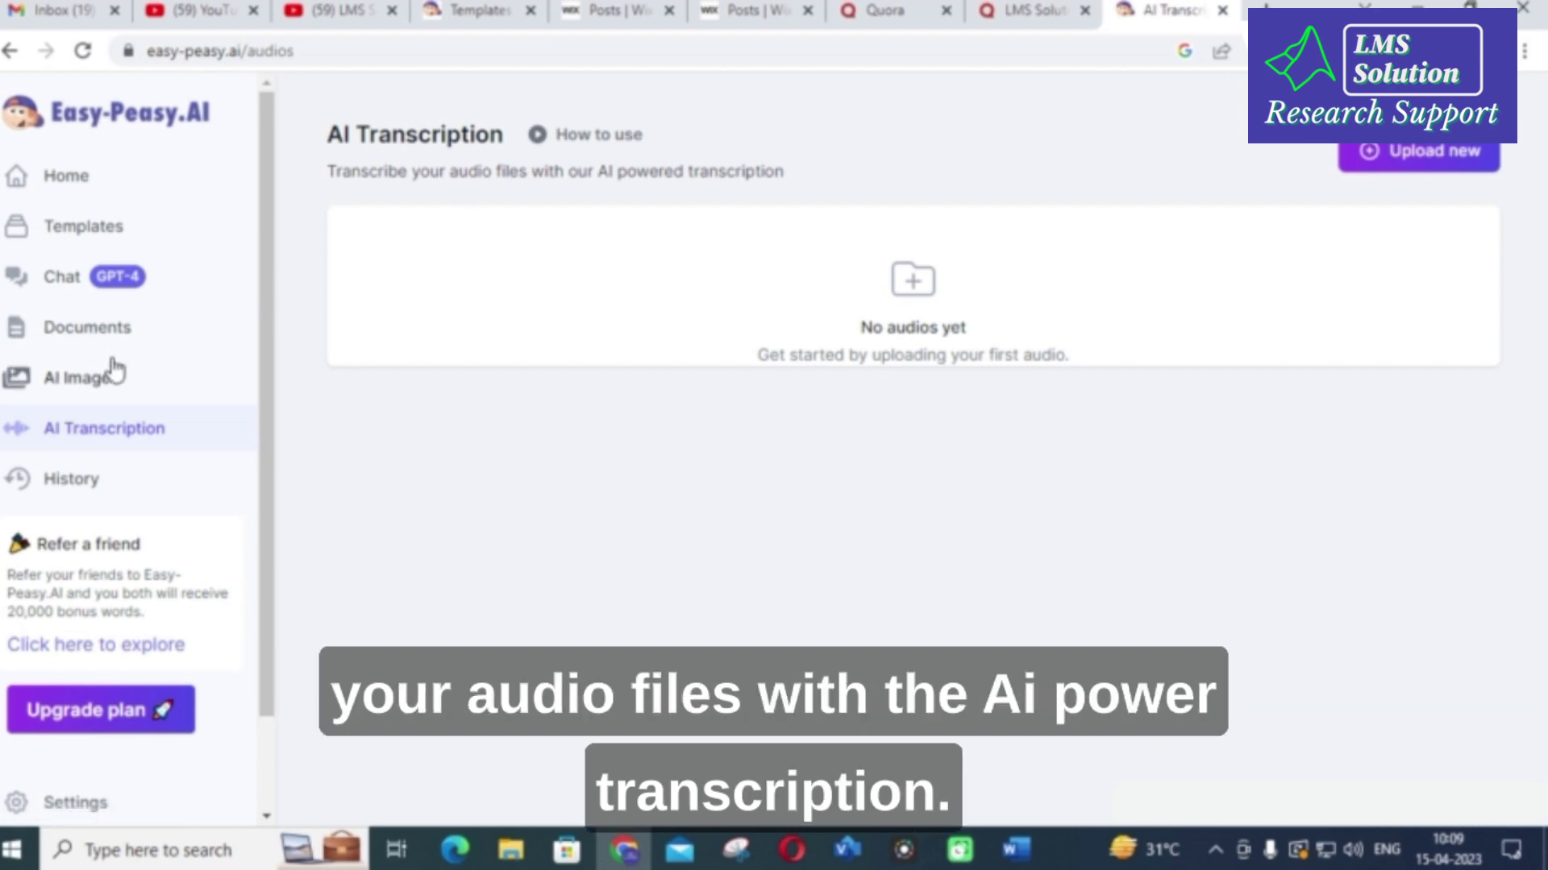
# Step: Open the AI Image Generator and look through its style options without choosing one
pyautogui.click(106, 390)
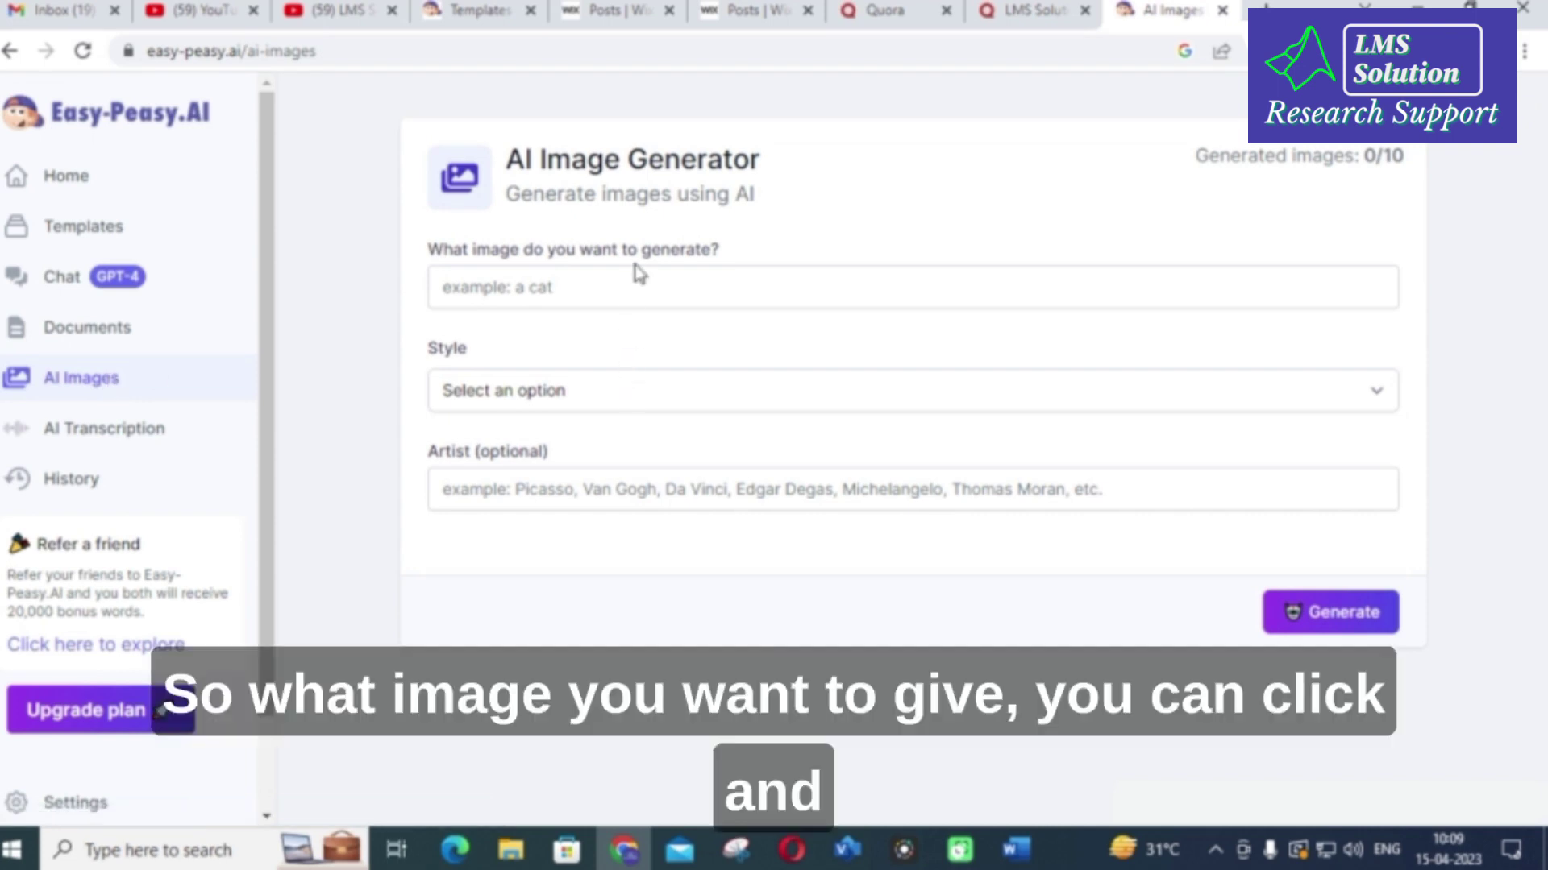
pyautogui.click(528, 394)
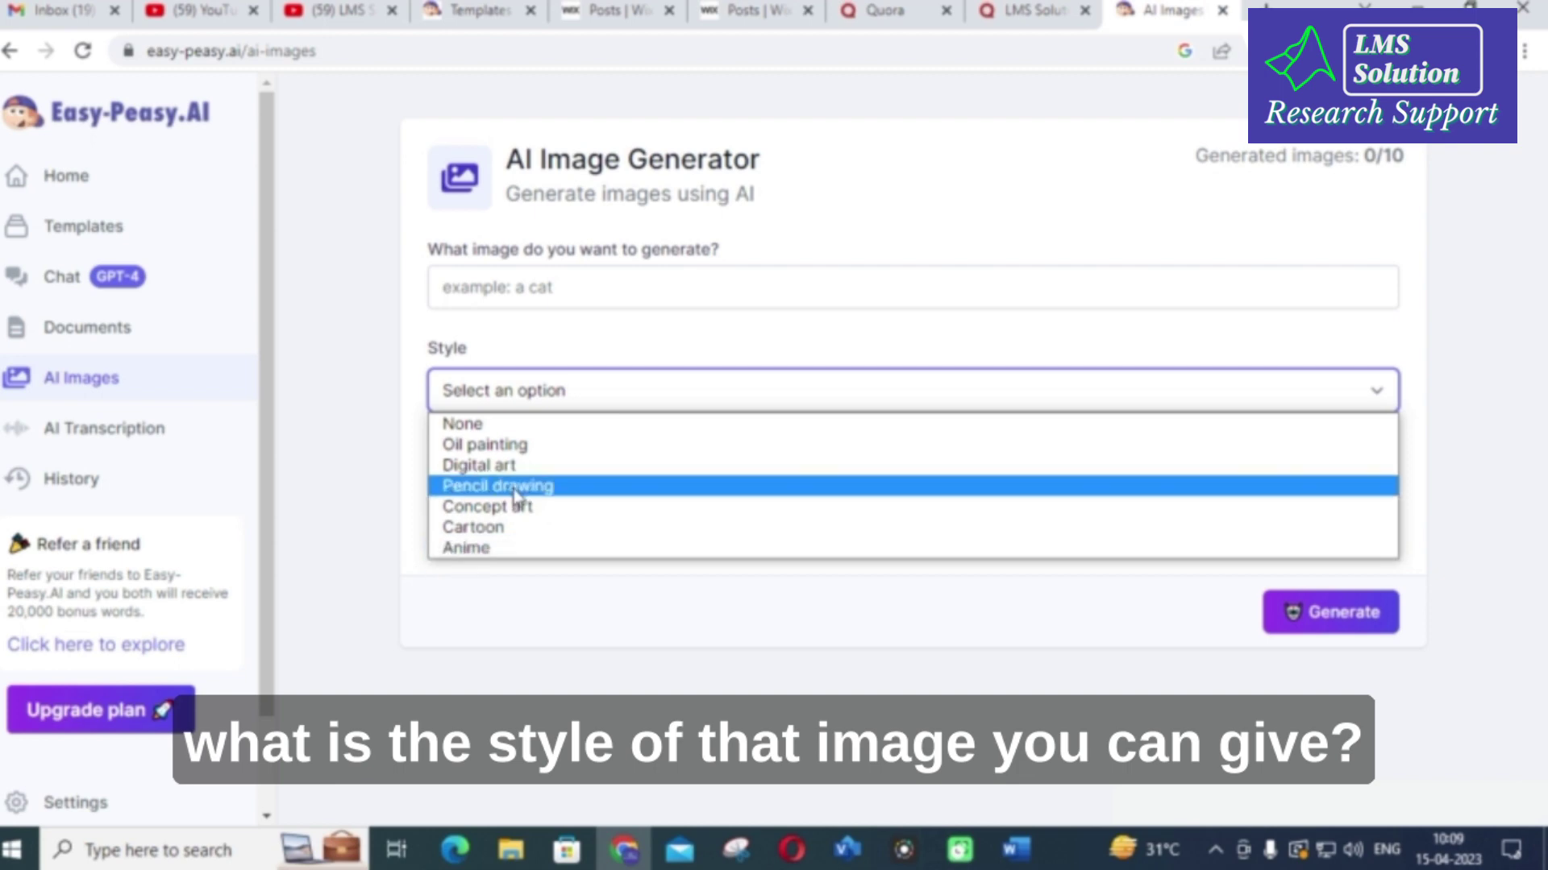
pyautogui.click(497, 590)
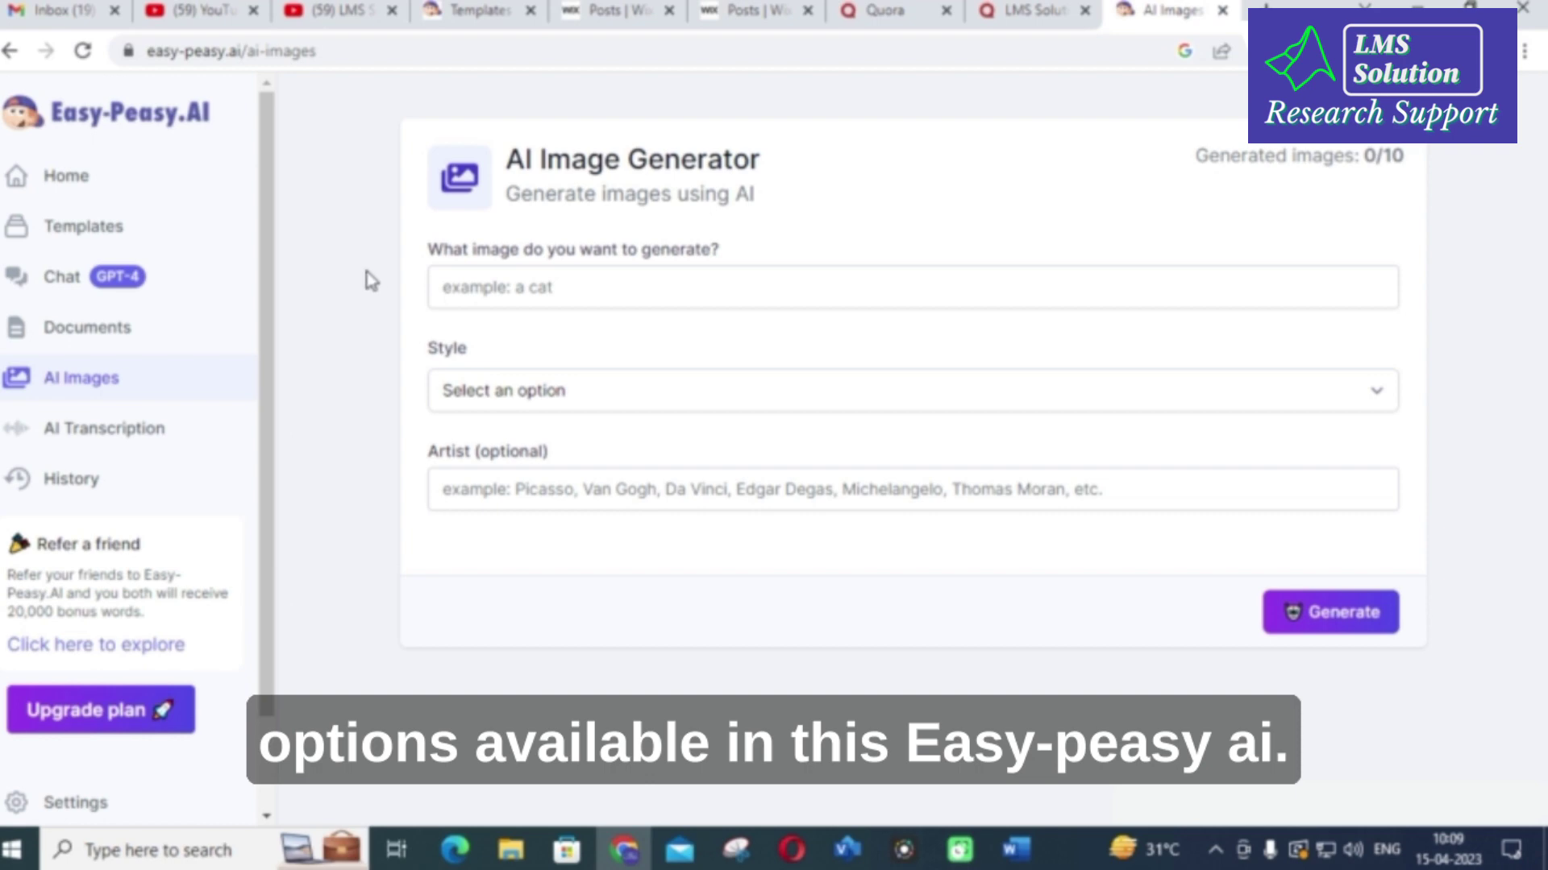
# Step: Open the plan upgrade page and review the yearly pricing and included features of the Starter, Pro and Unlimited plans
pyautogui.click(91, 715)
pyautogui.scroll(-5, 999, 458)
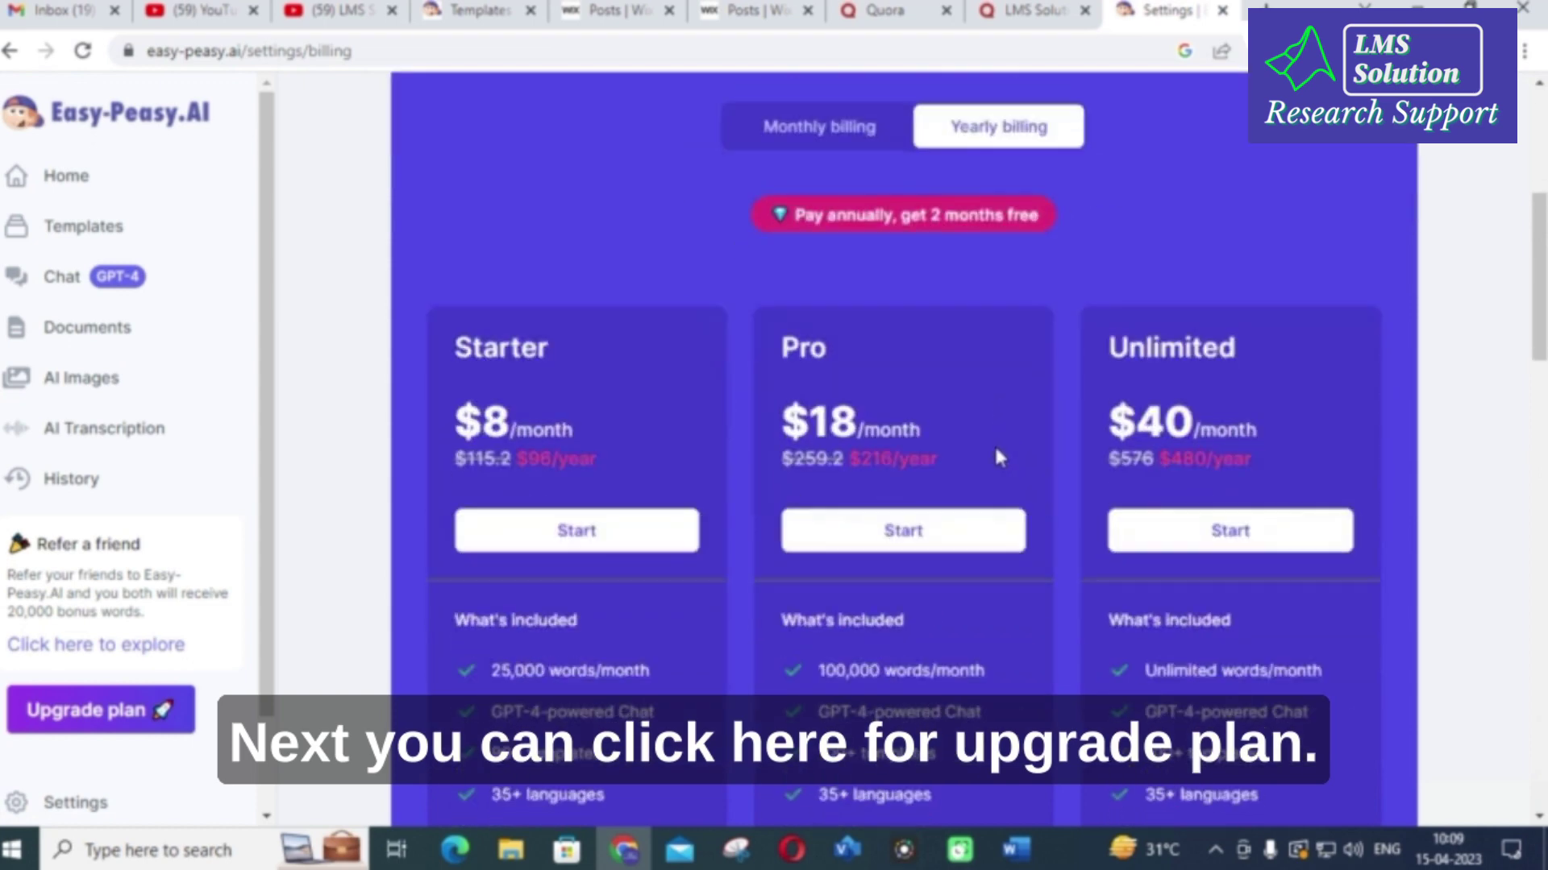
pyautogui.scroll(-1, 957, 411)
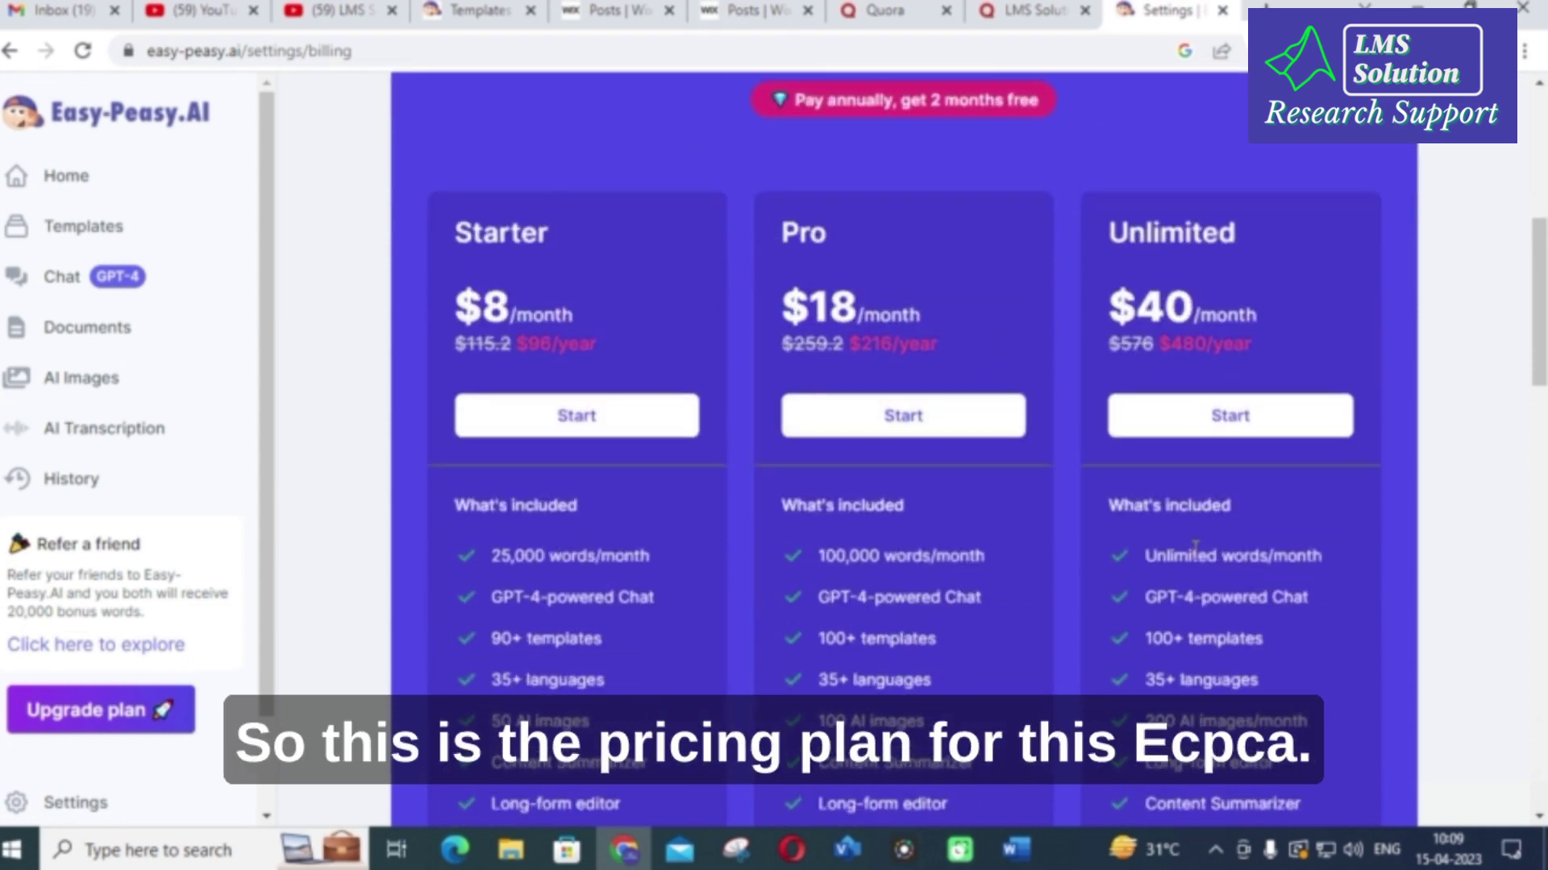
pyautogui.scroll(5, 968, 481)
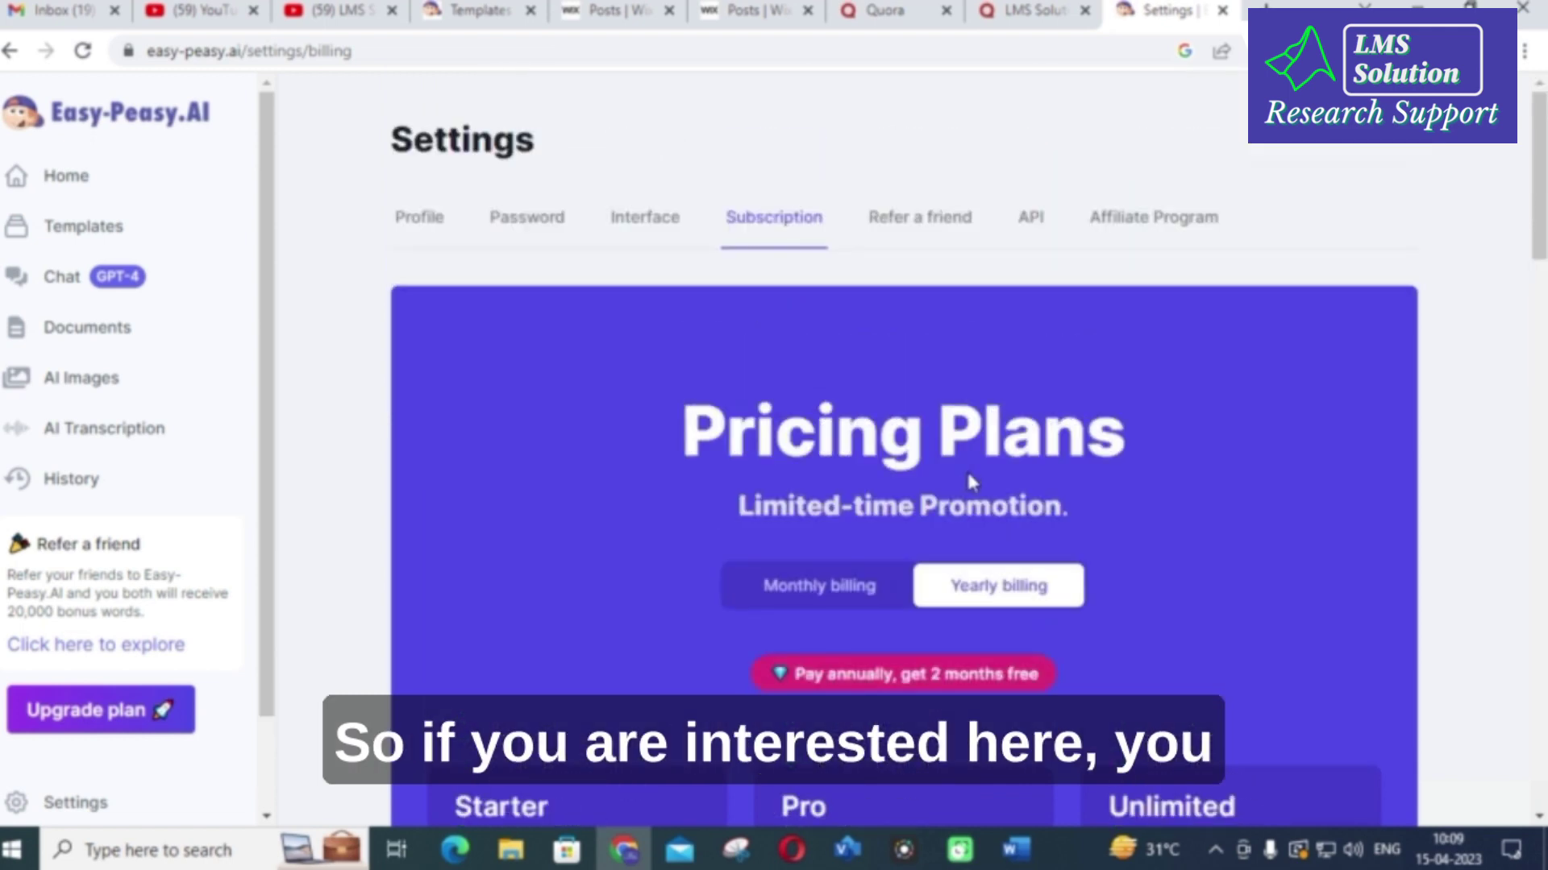